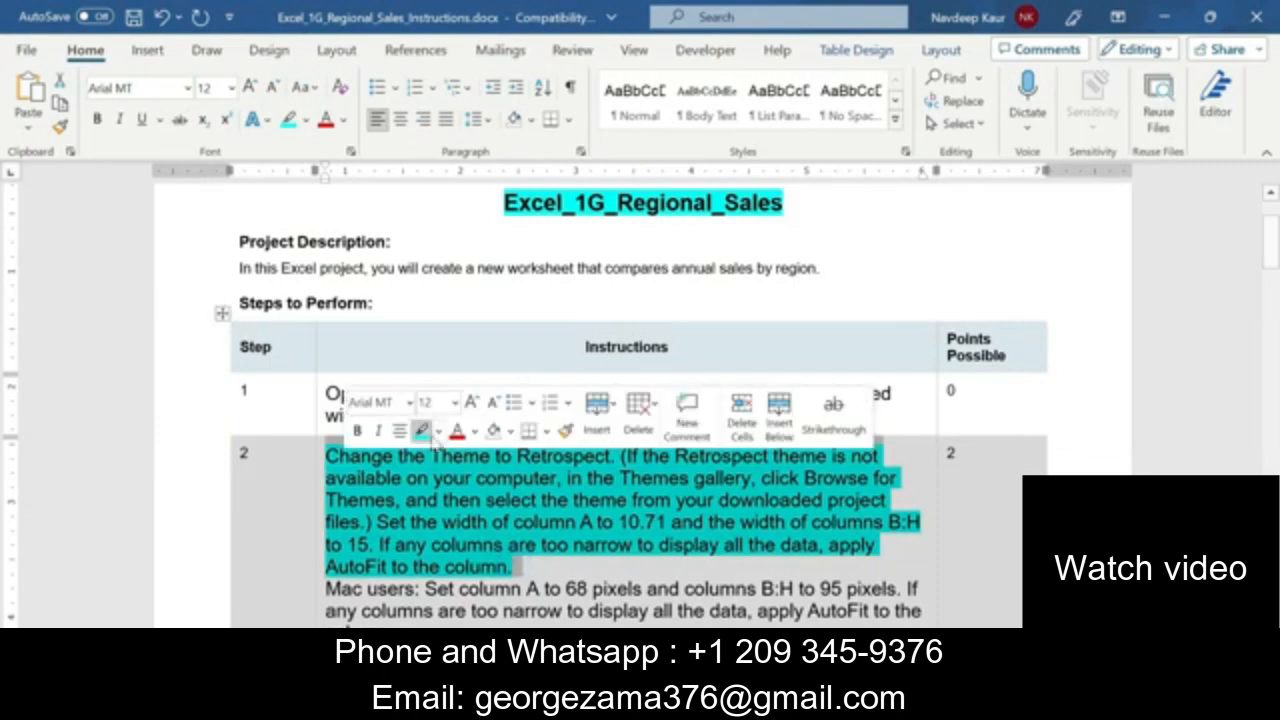
- Remove the highlight from the step 2 instructions in the Word document and highlight the step 3 instructions in turquoise
left_click(421, 433)
scroll(640, 400, "down", 5)
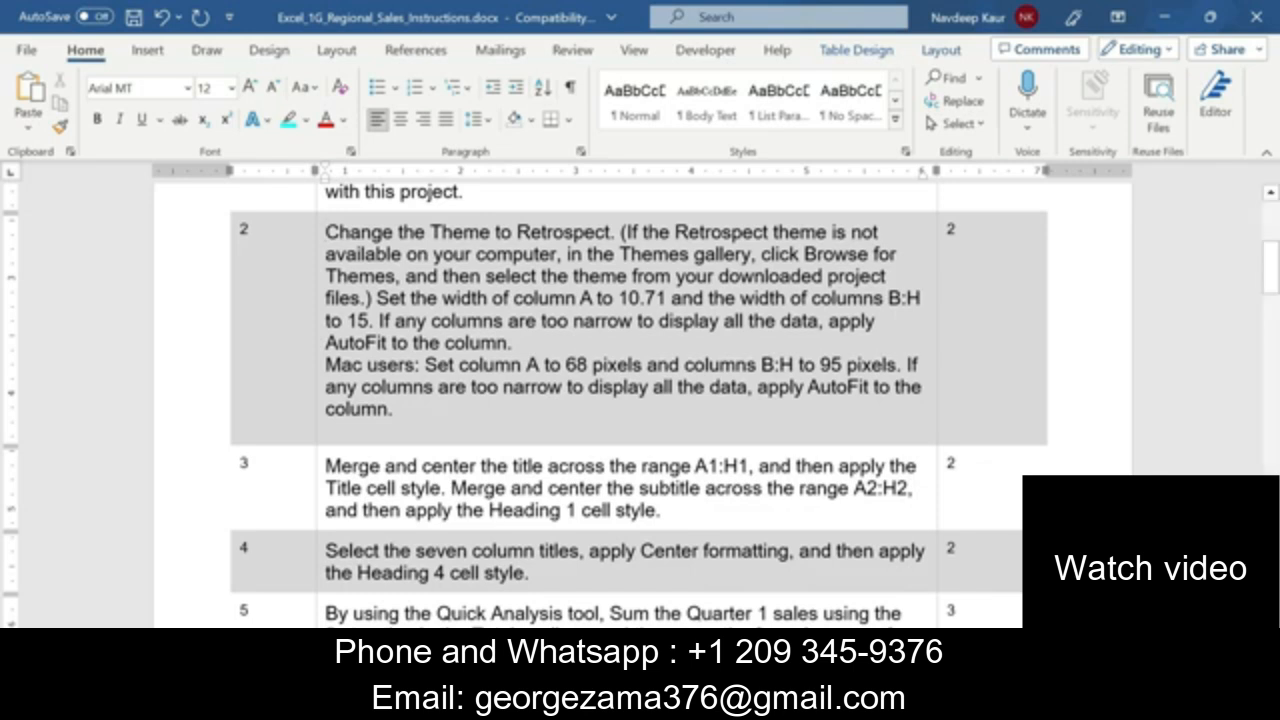
left_click_drag(325, 466, 658, 511)
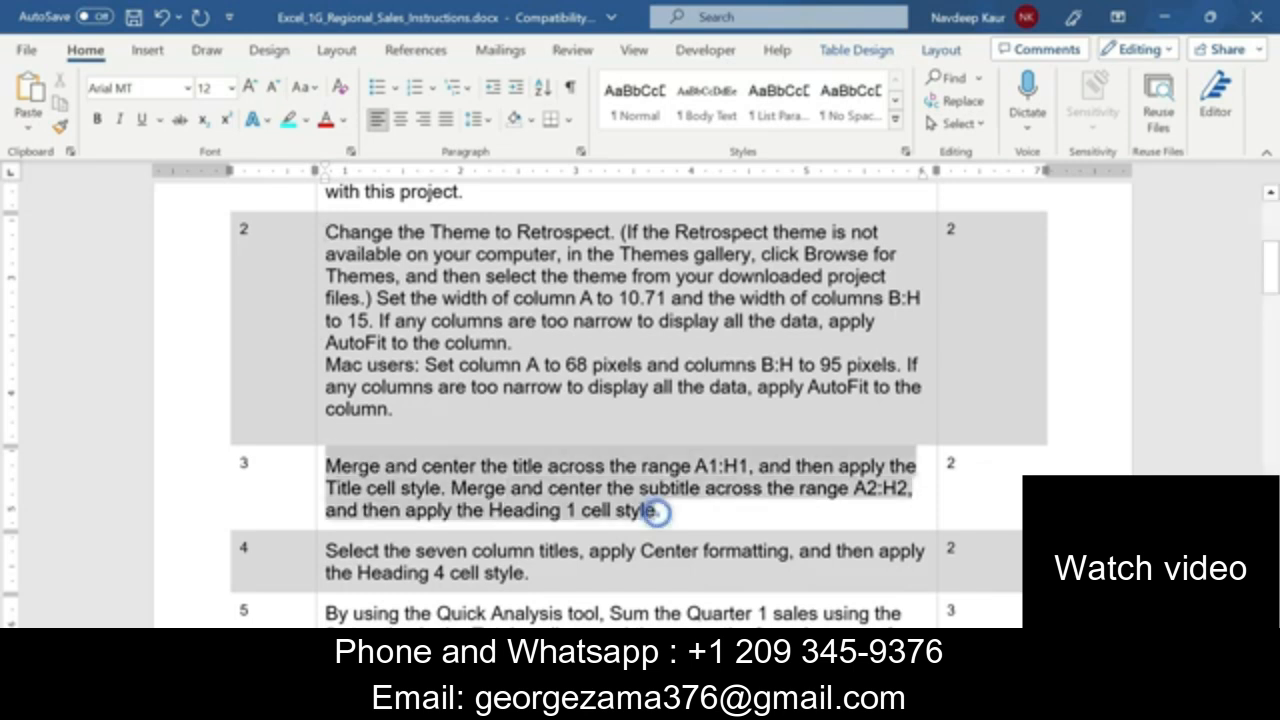
left_click(437, 420)
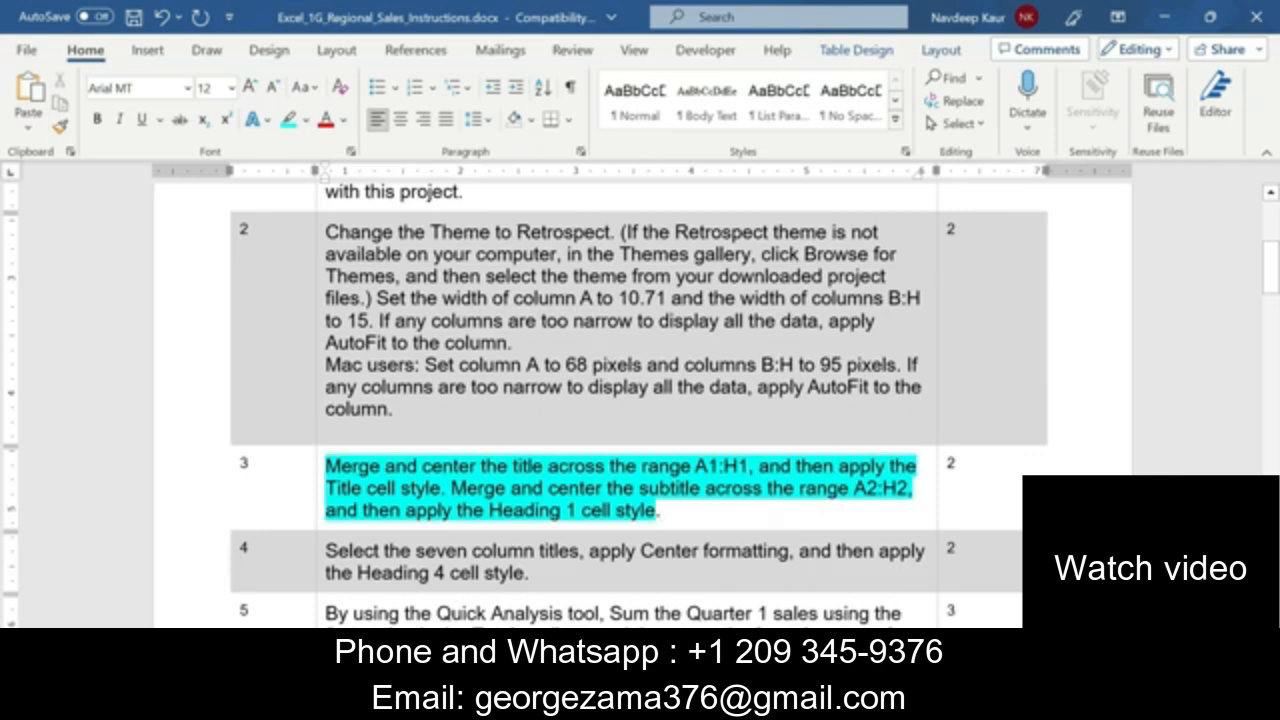
- Switch to the Excel workbook and merge and center the title Pro Fit Marietta across A1:H1
left_click_drag(695, 466, 748, 466)
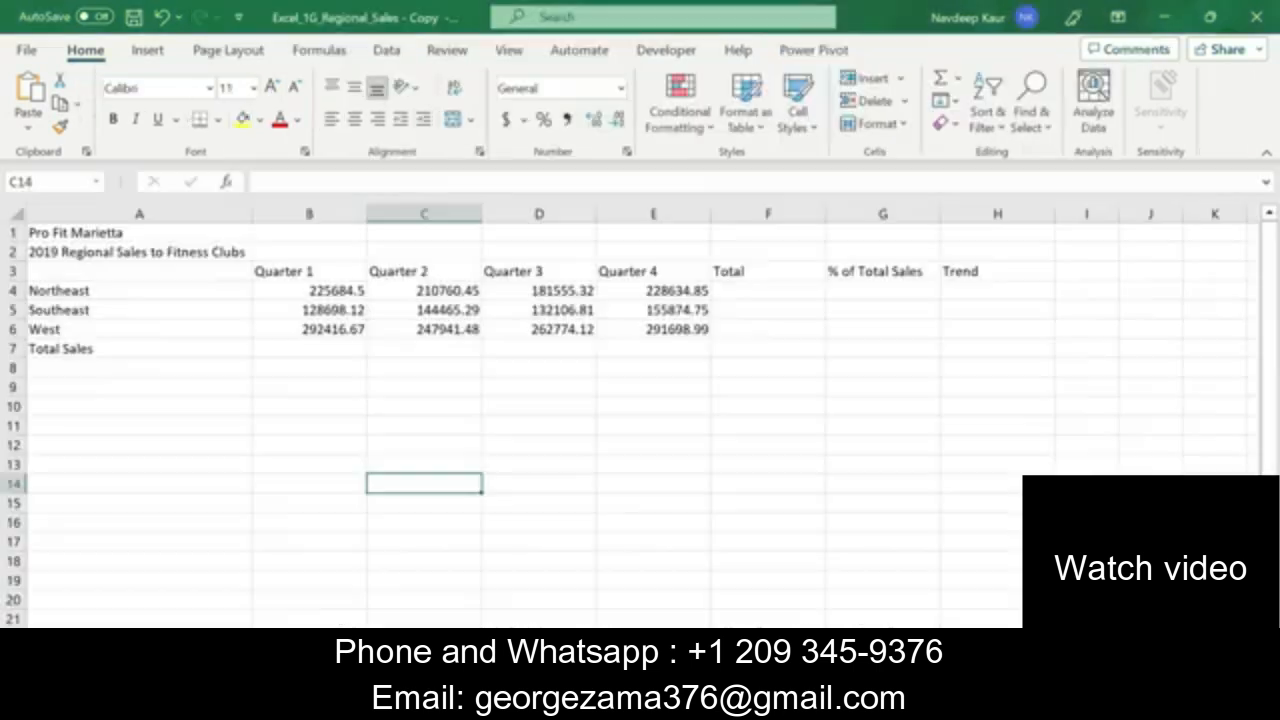
left_click(60, 181)
type("A1:H1")
key("Return")
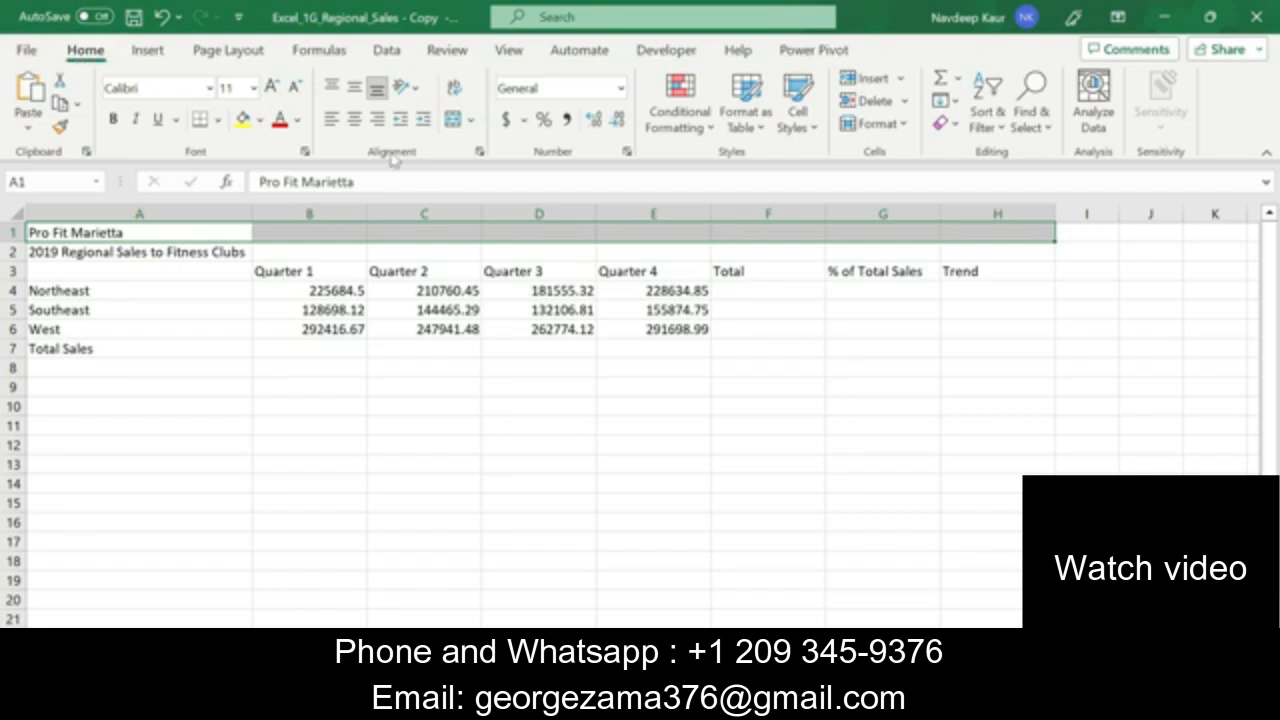
left_click(470, 119)
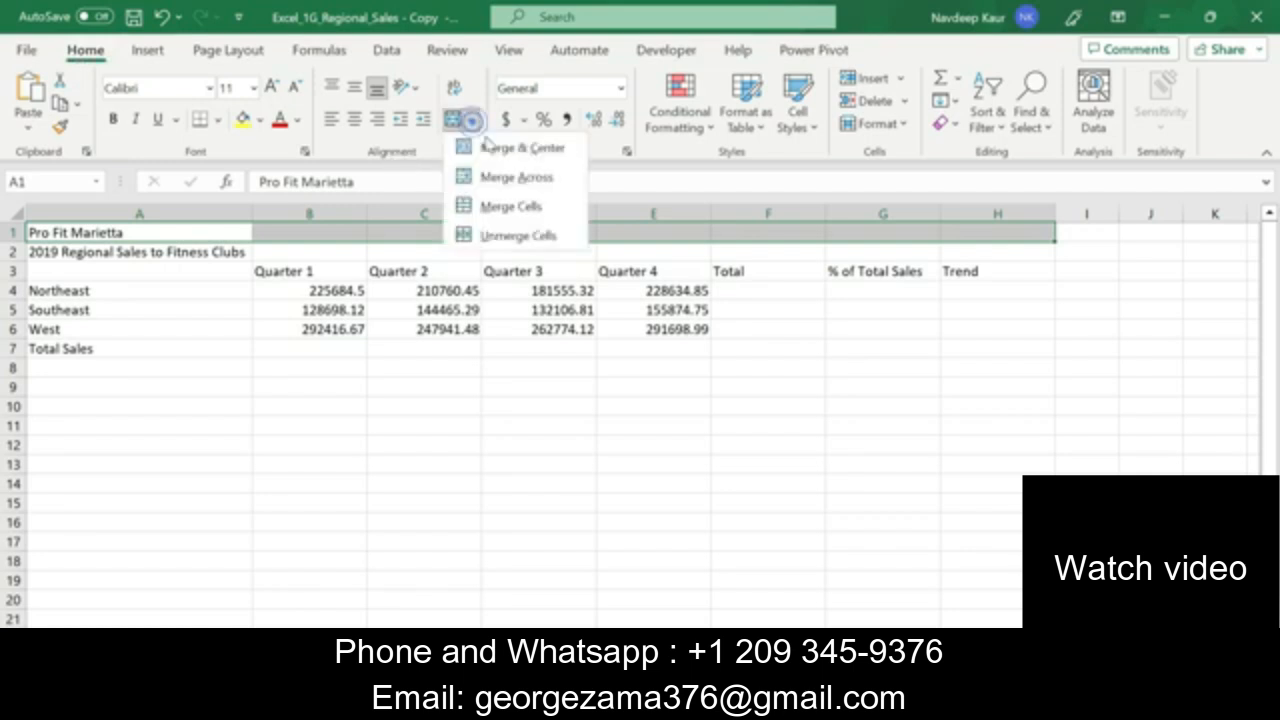
left_click(523, 150)
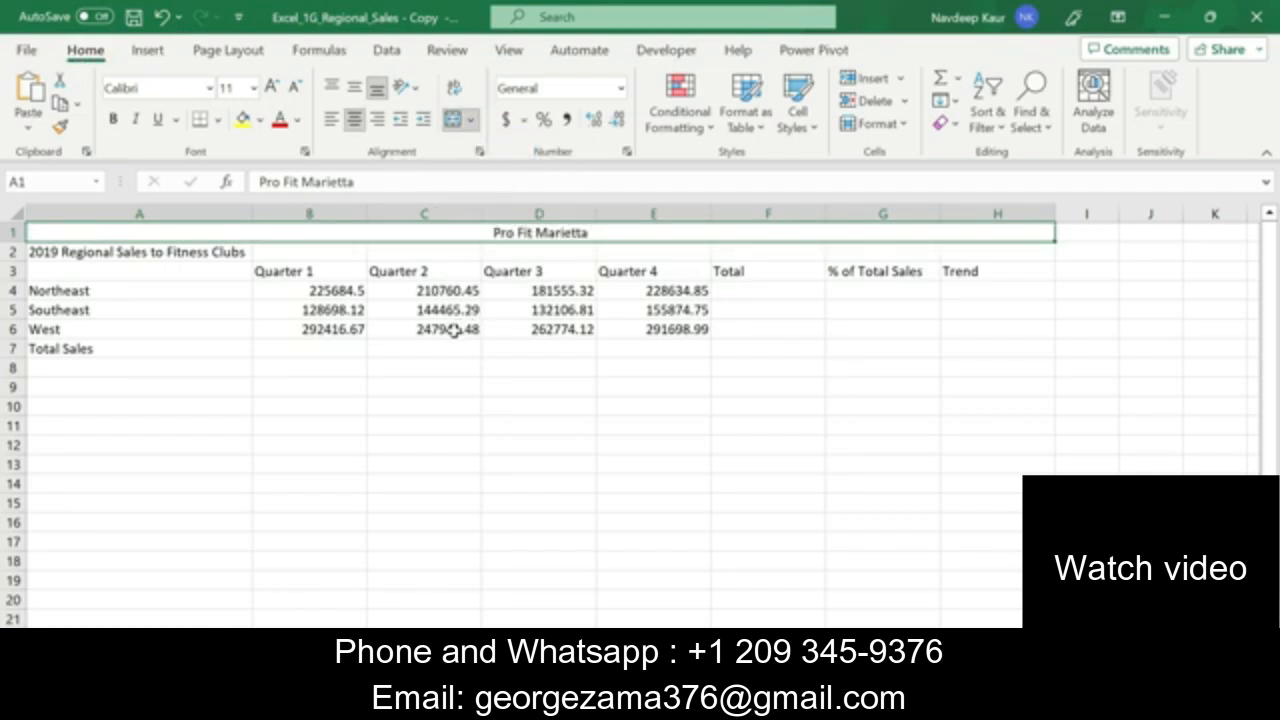
- Review the title style instruction in Word, then apply the Heading 1 cell style to the merged title in Excel
key("alt+Tab")
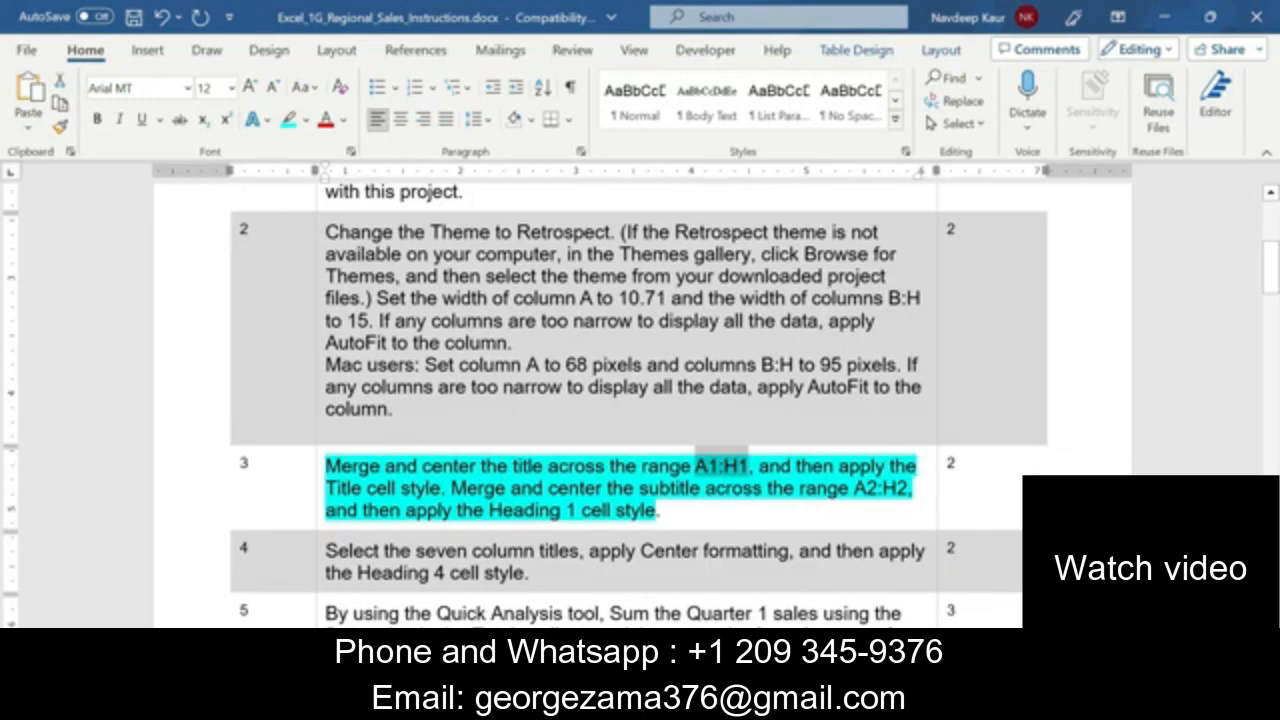
triple_click(797, 467)
left_click(817, 501)
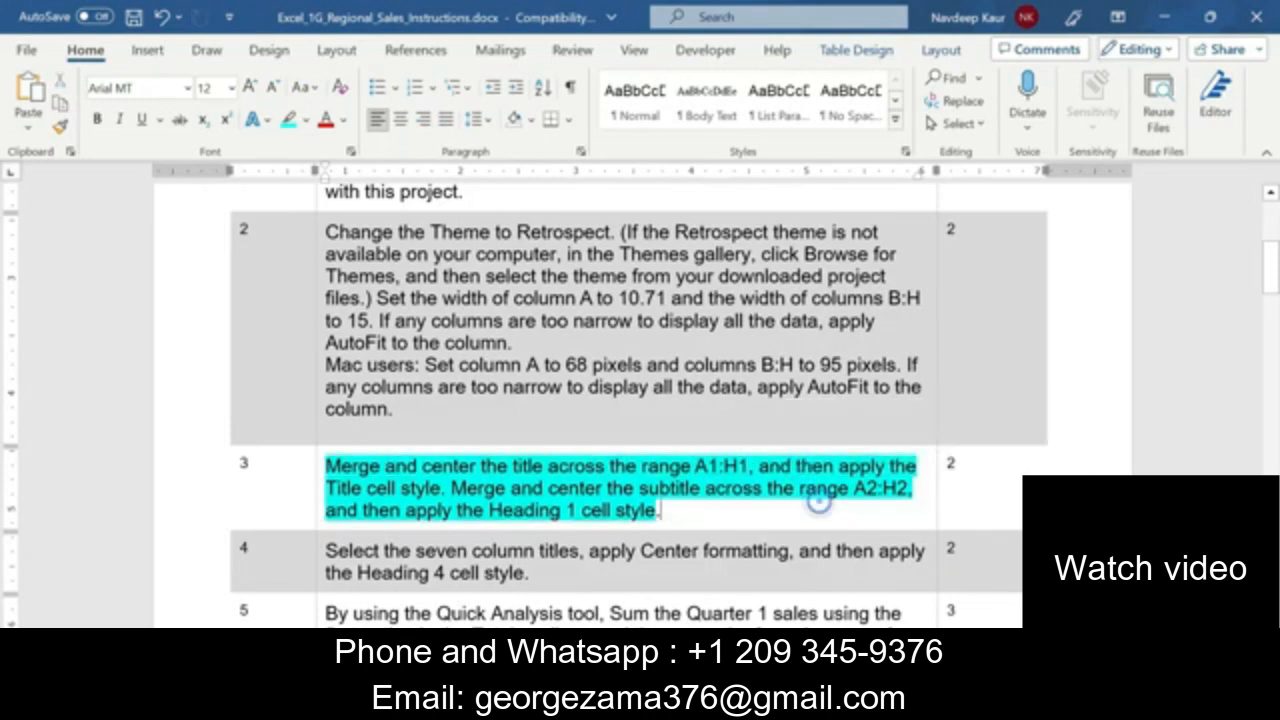
left_click_drag(796, 467, 441, 489)
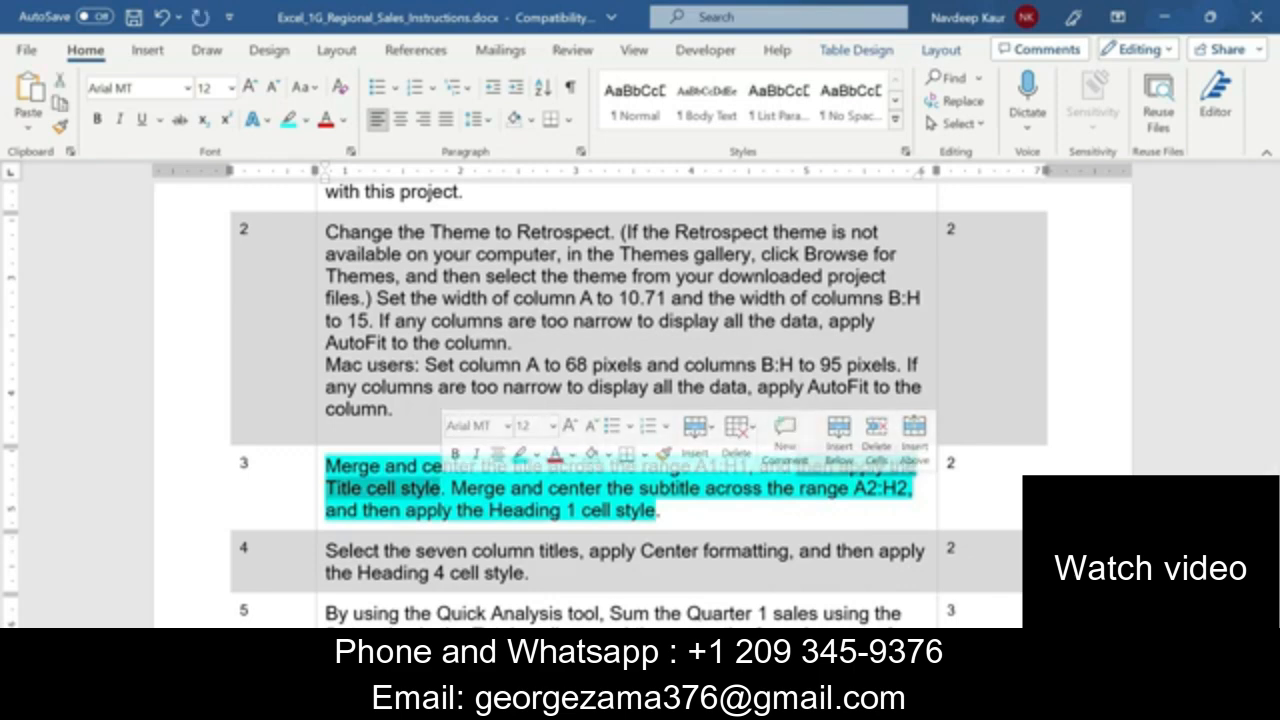
key("alt+Tab")
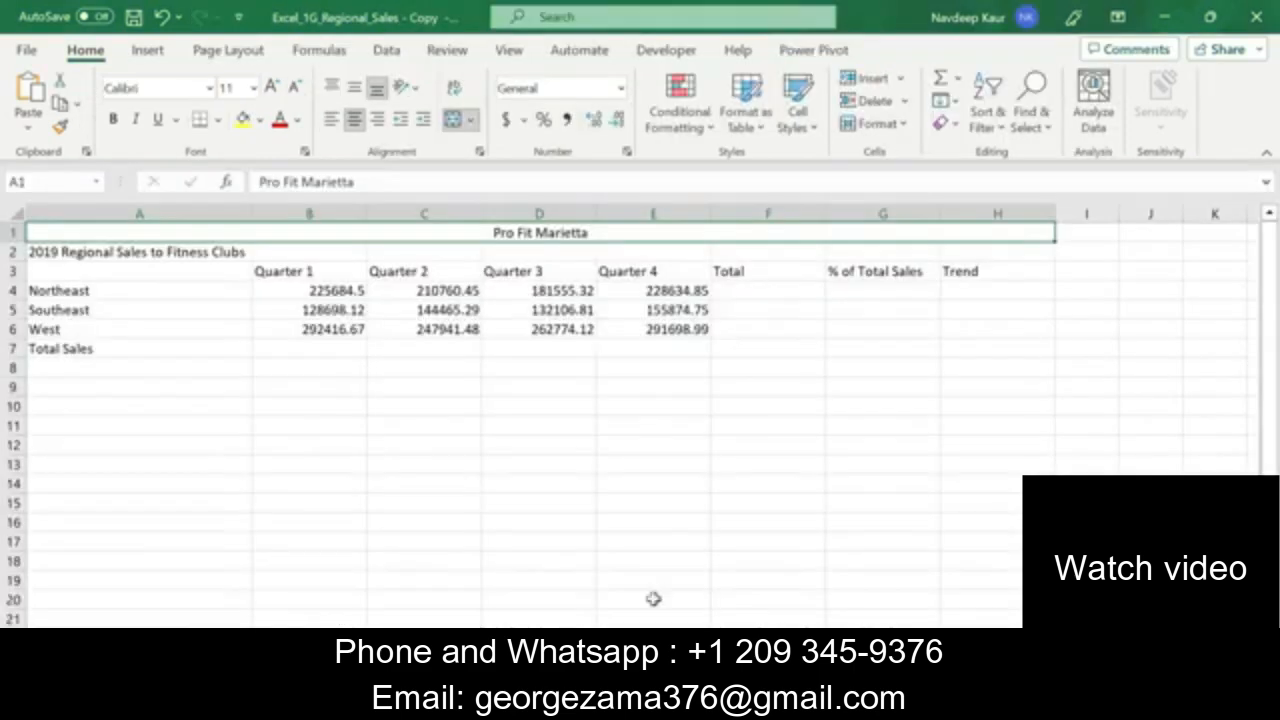
left_click(812, 137)
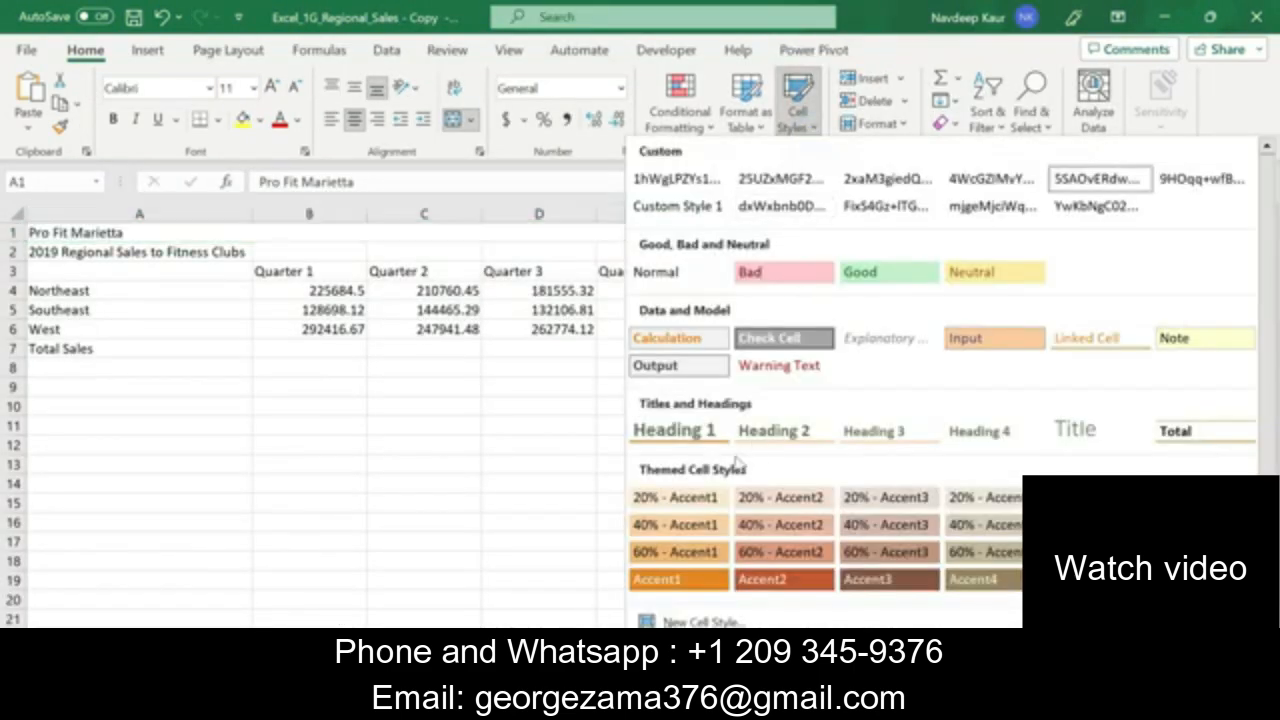
left_click(697, 440)
left_click(600, 491)
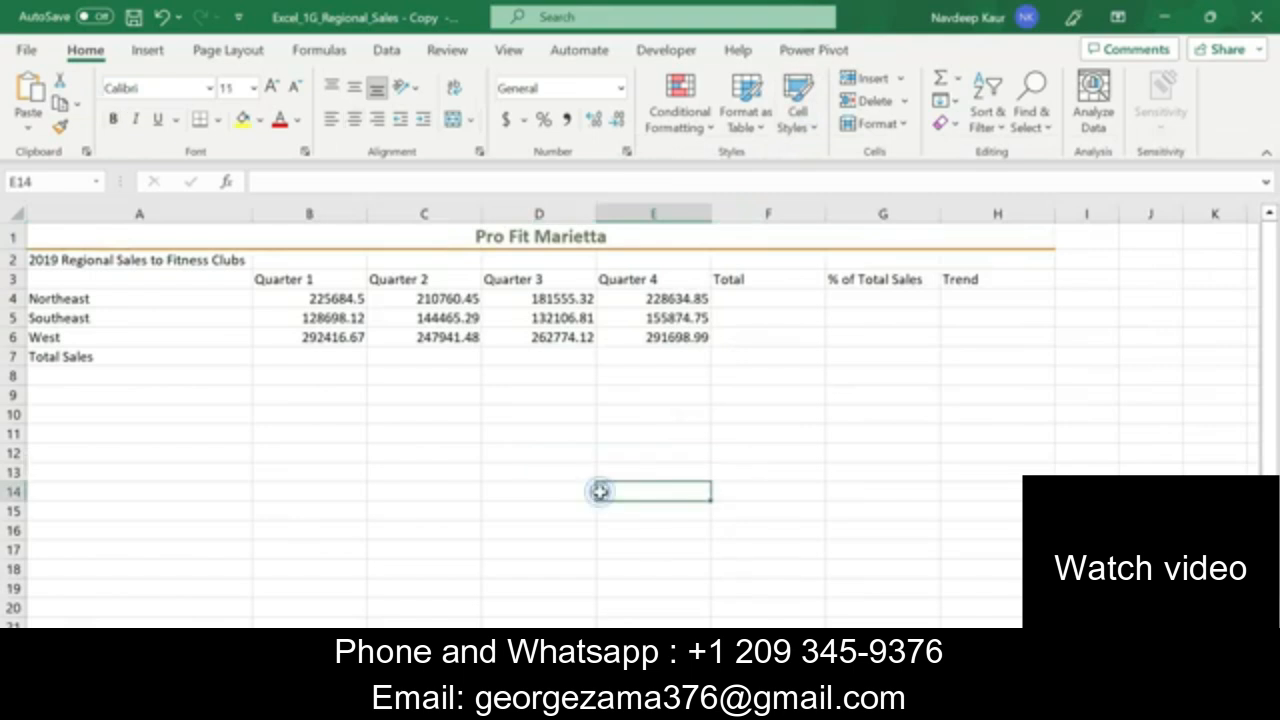
- Recheck step 3 in the Word instructions and apply the Title cell style to the merged title in A1 in Excel
key("alt+Tab")
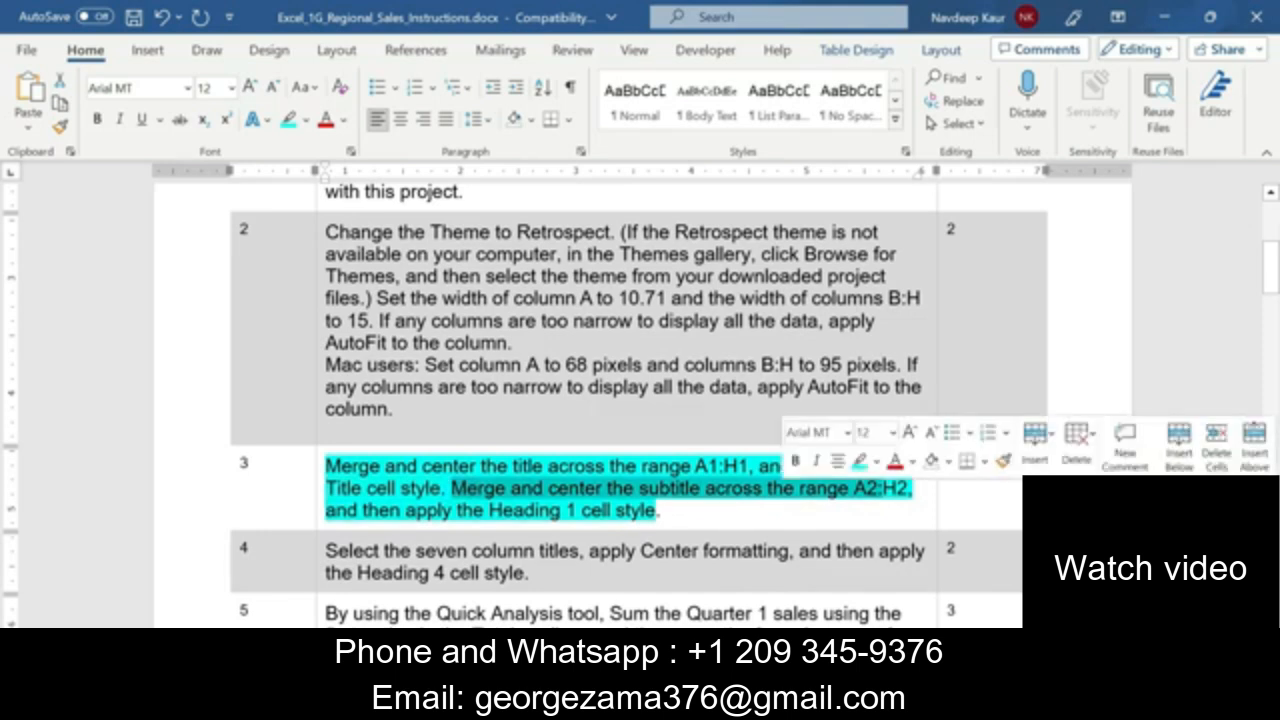
key("alt+Tab")
left_click(545, 234)
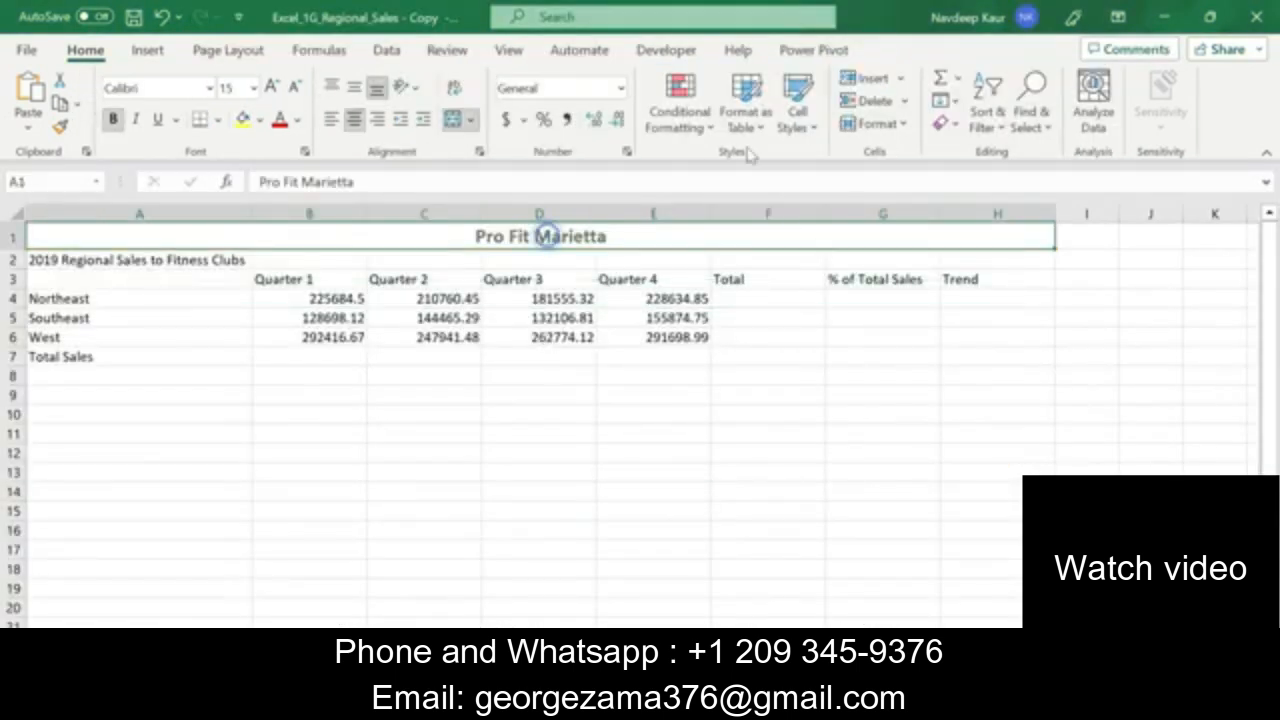
left_click(812, 128)
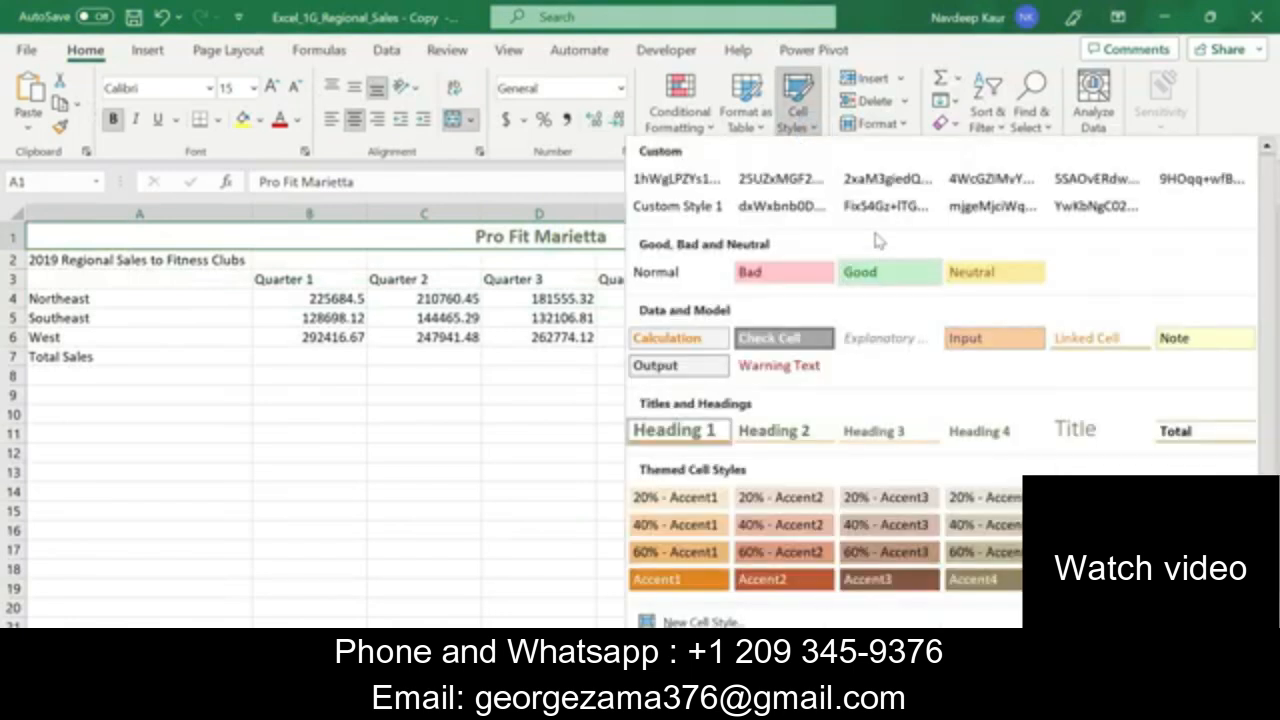
left_click(1088, 432)
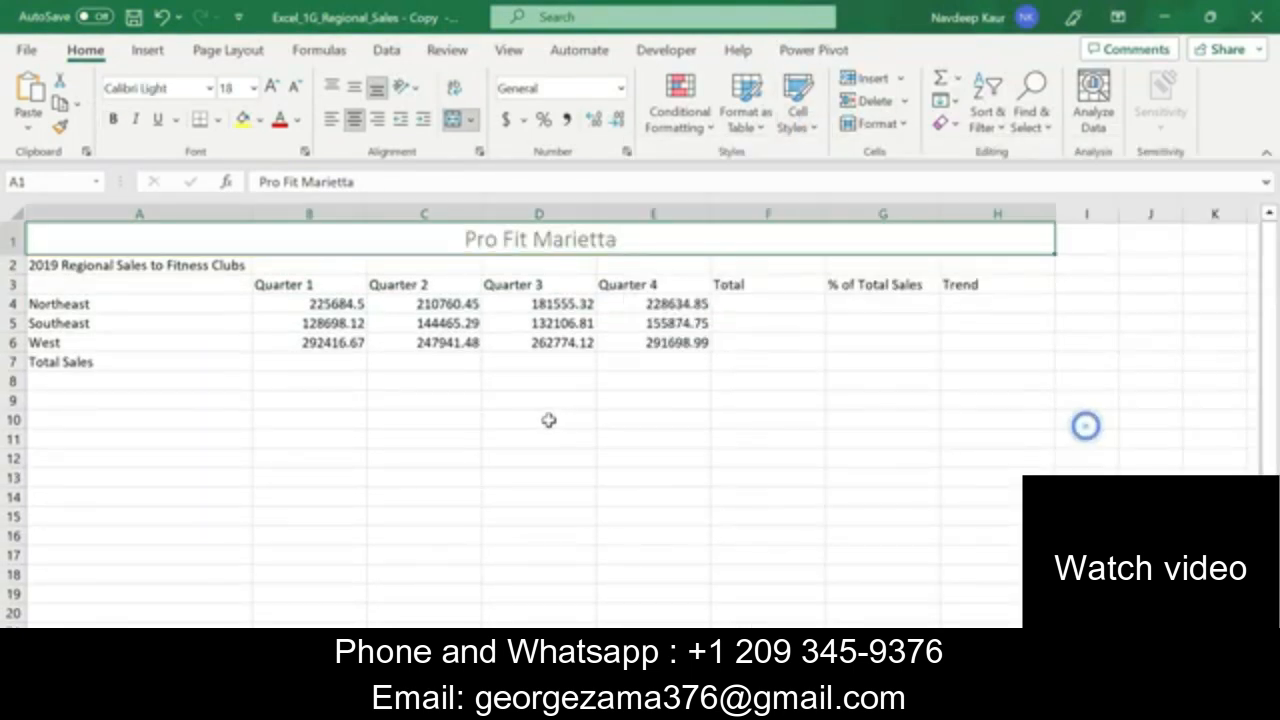
left_click(540, 419)
left_click(629, 569)
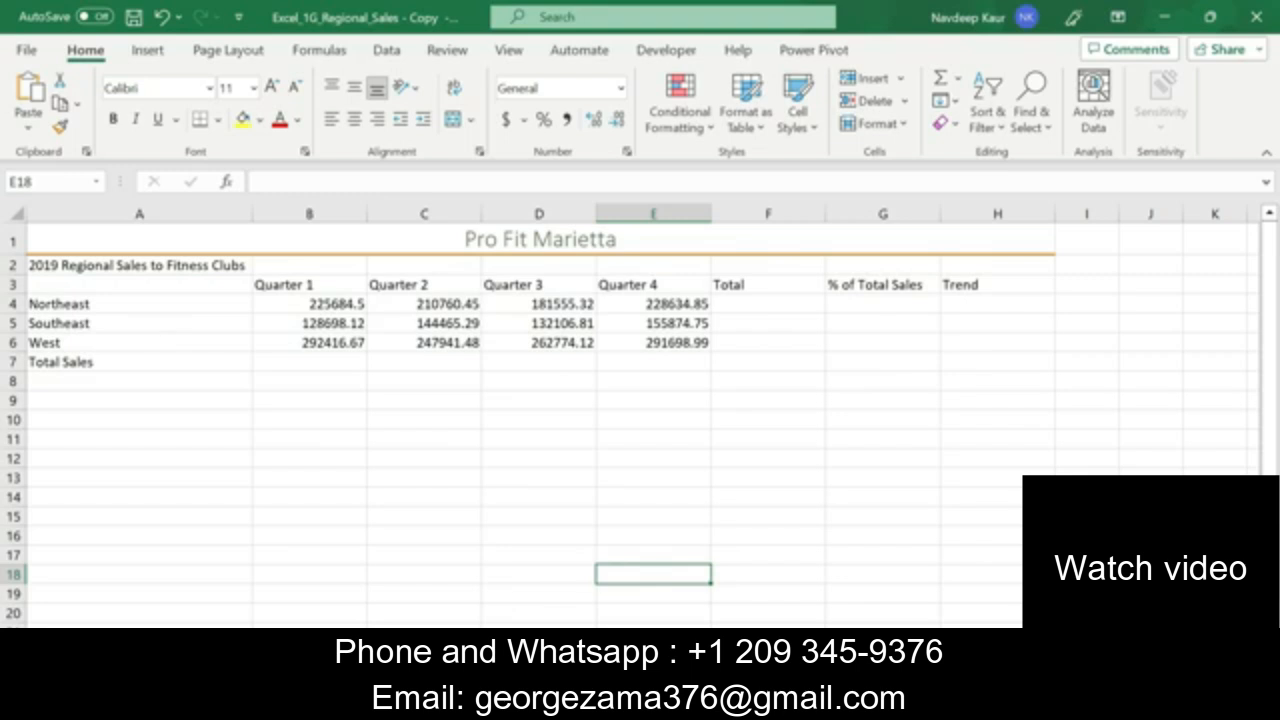
- Copy the range A2:H2 from the Word instructions and use it in Excel to merge and center the subtitle across those cells
key("alt+Tab")
left_click(886, 491)
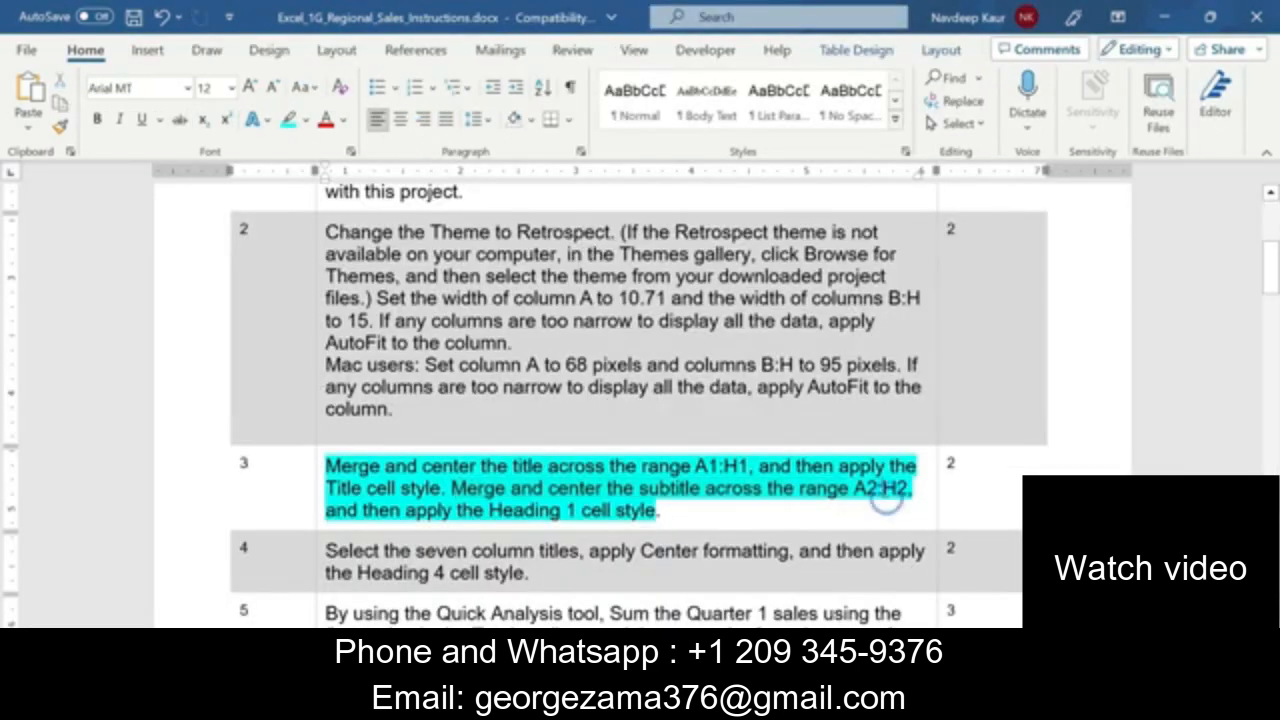
left_click_drag(886, 491, 856, 491)
key("ctrl+c")
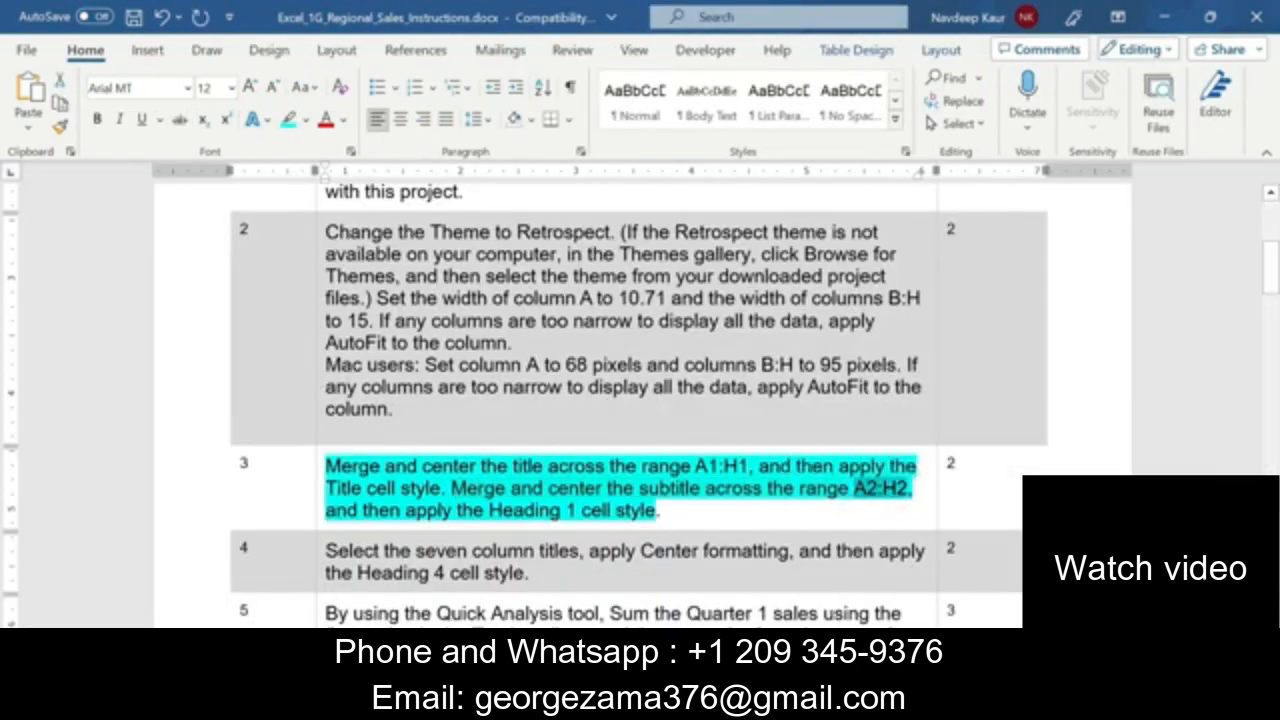
key("alt+Tab")
left_click(62, 183)
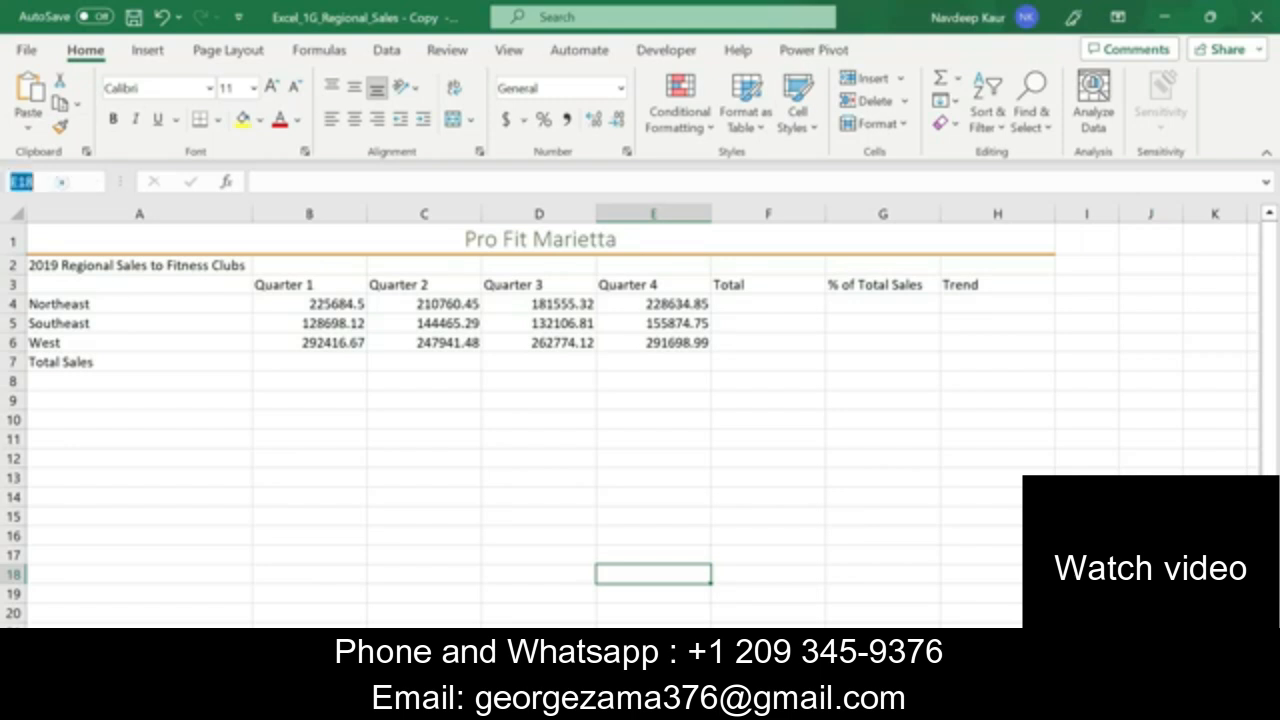
key("ctrl+v")
key("Return")
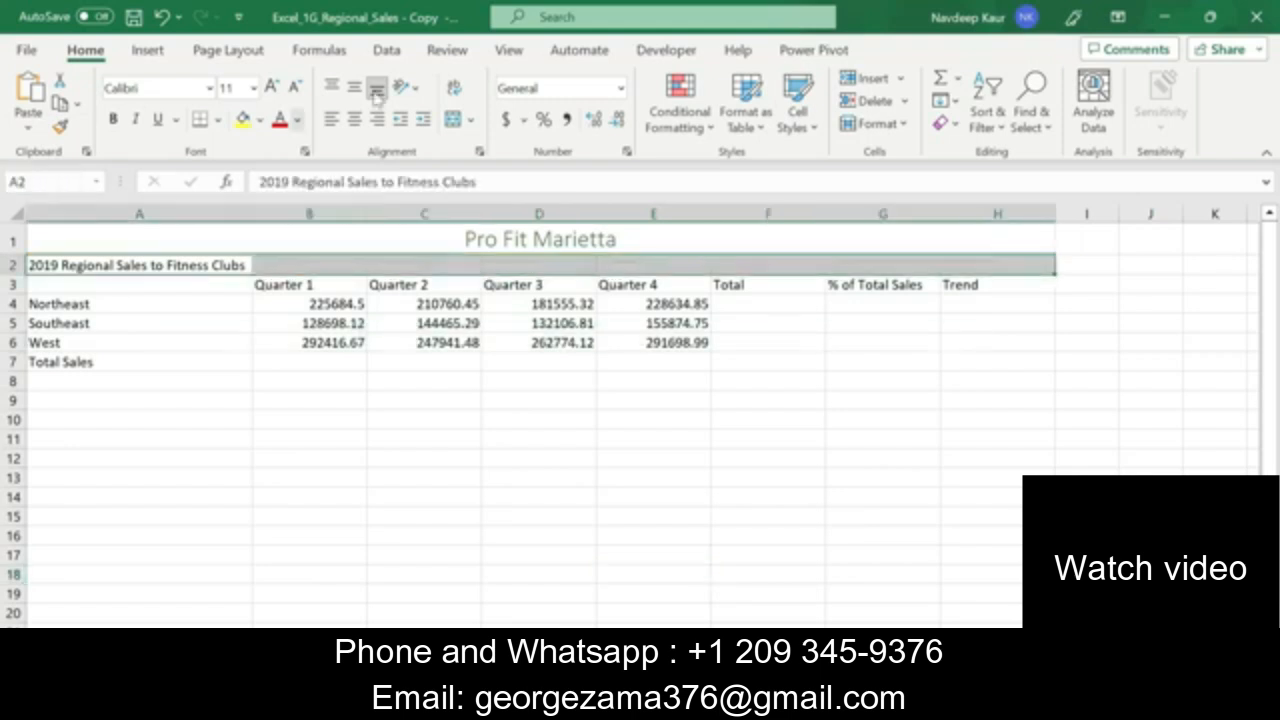
left_click(474, 122)
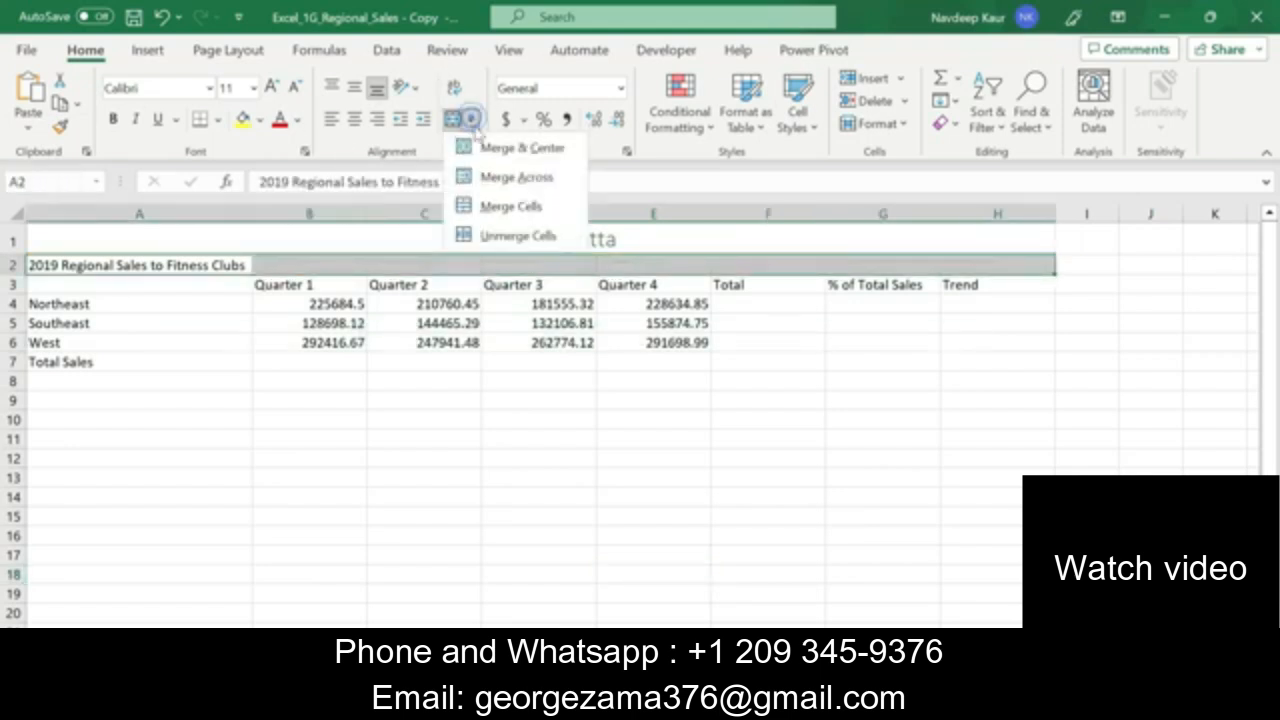
left_click(497, 145)
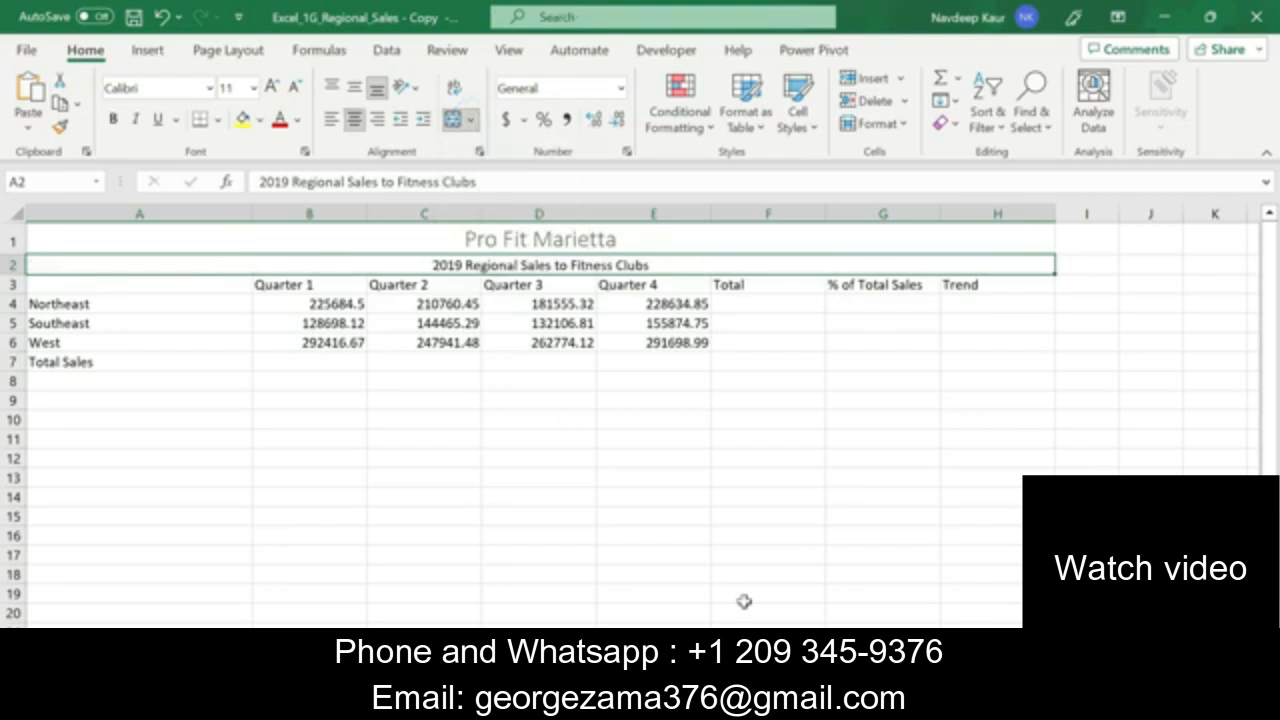
- Apply the Heading 1 cell style to the merged subtitle 2019 Regional Sales to Fitness Clubs
left_click(797, 115)
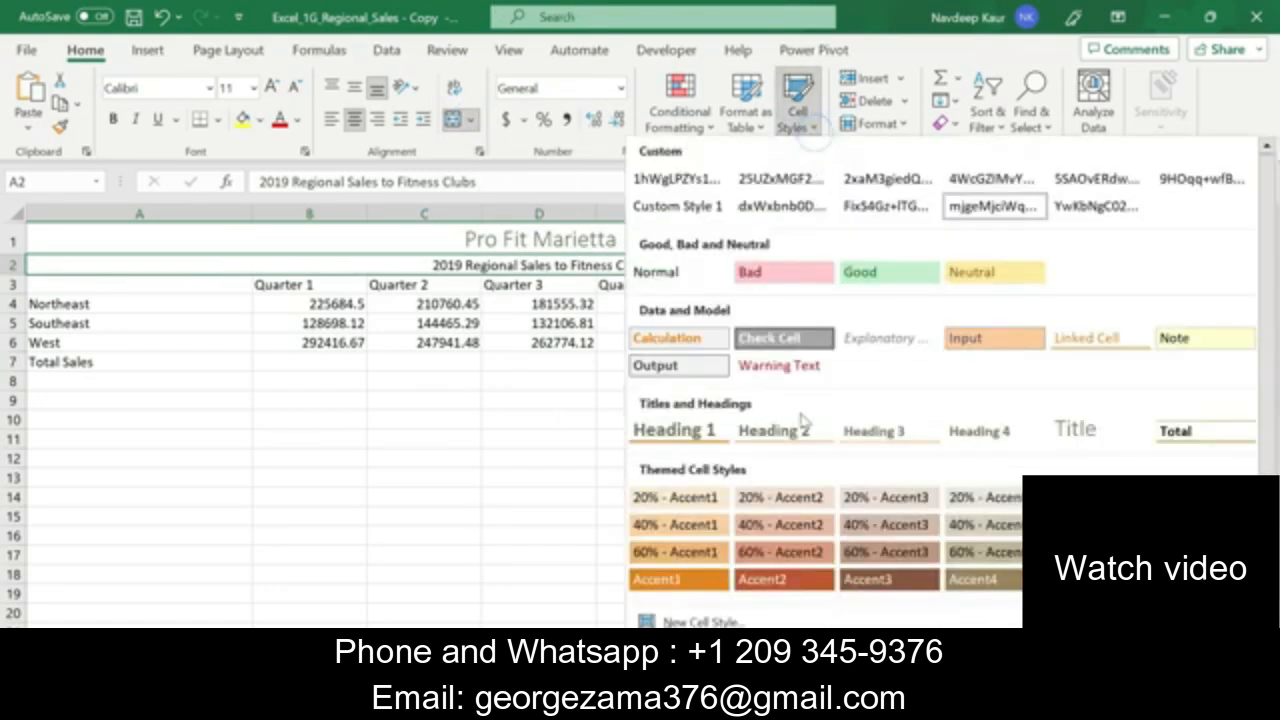
left_click(680, 430)
left_click(471, 481)
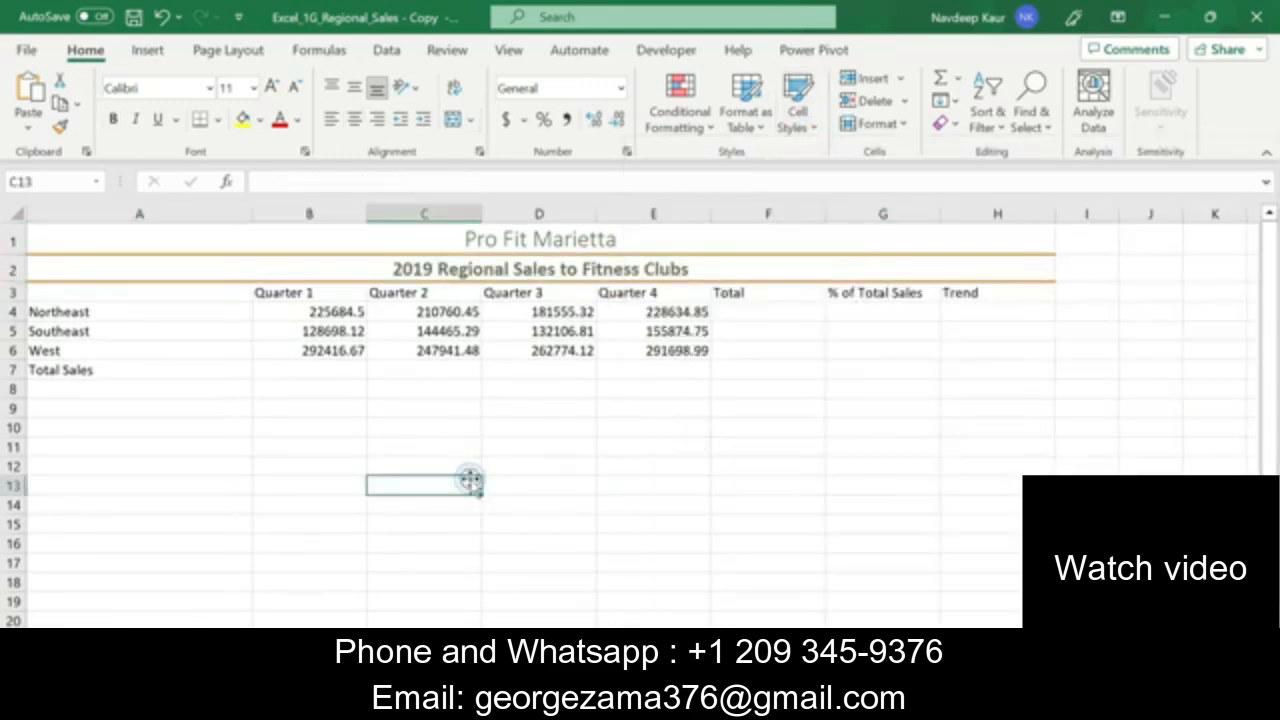
left_click(654, 468)
- Switch back to the Word instructions and remove the highlight from the completed step 3 text
key("alt+Tab")
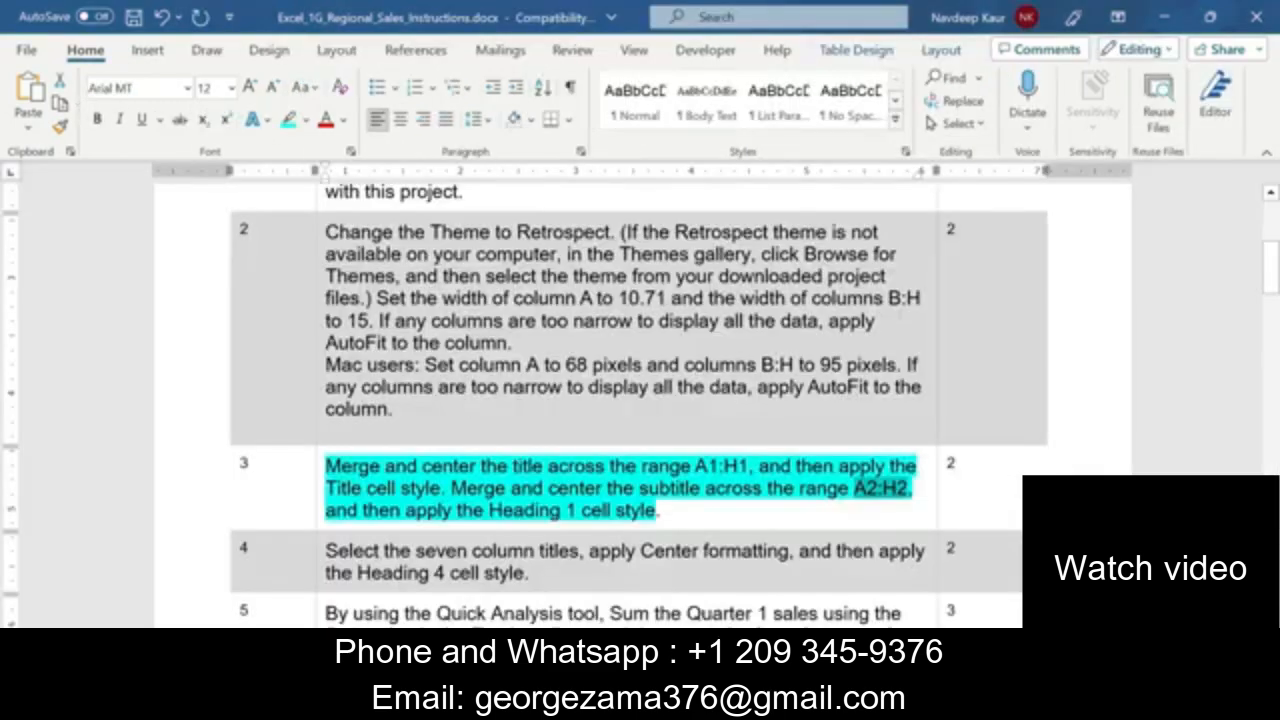
key("alt+Tab")
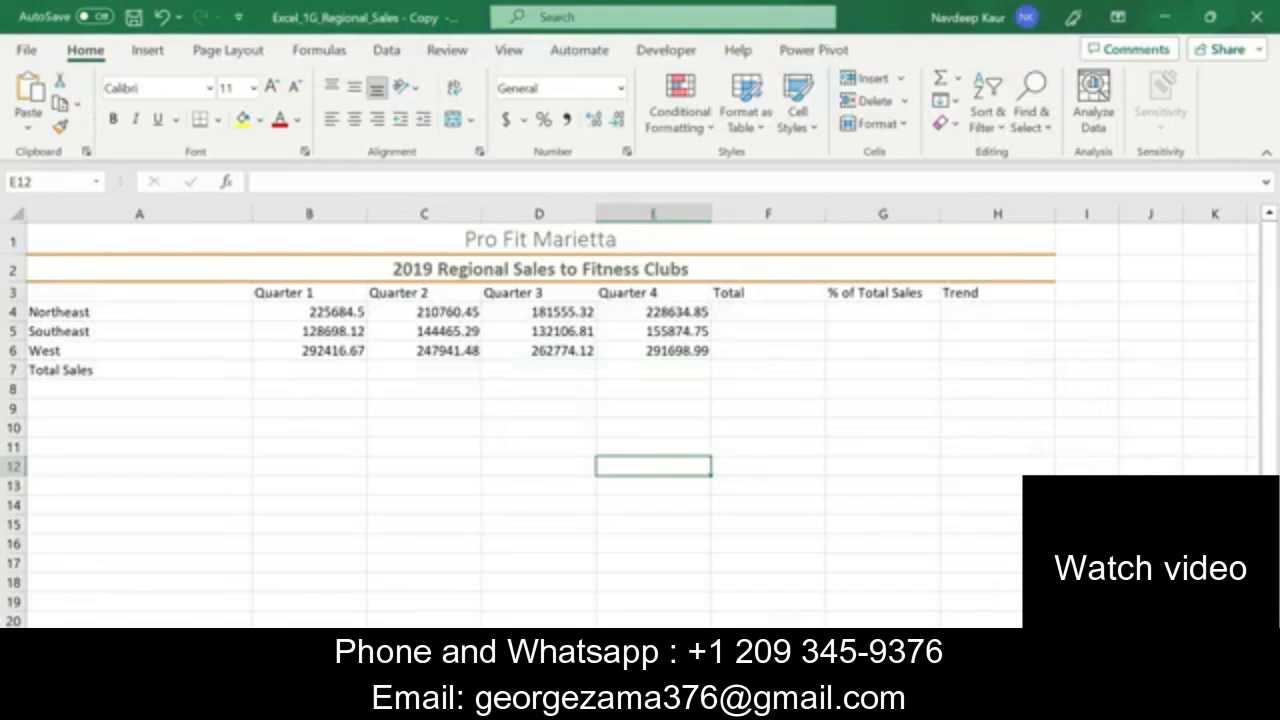
key("alt+Tab")
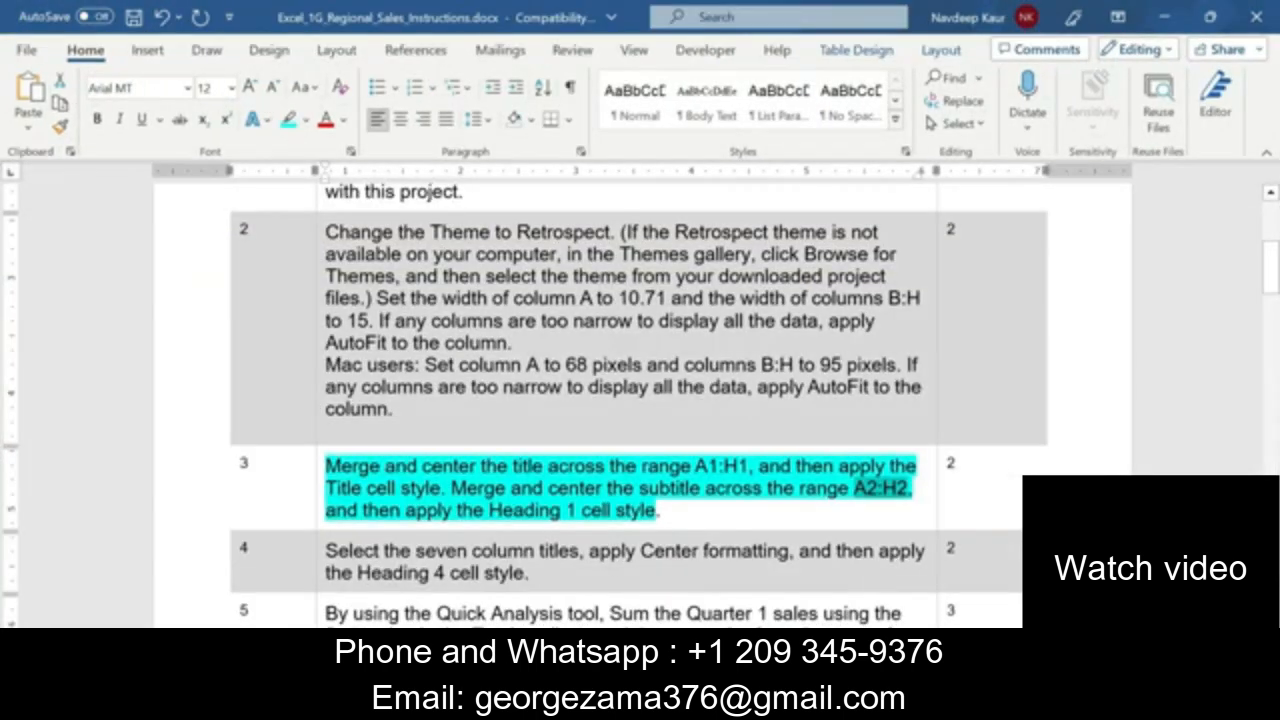
triple_click(658, 510)
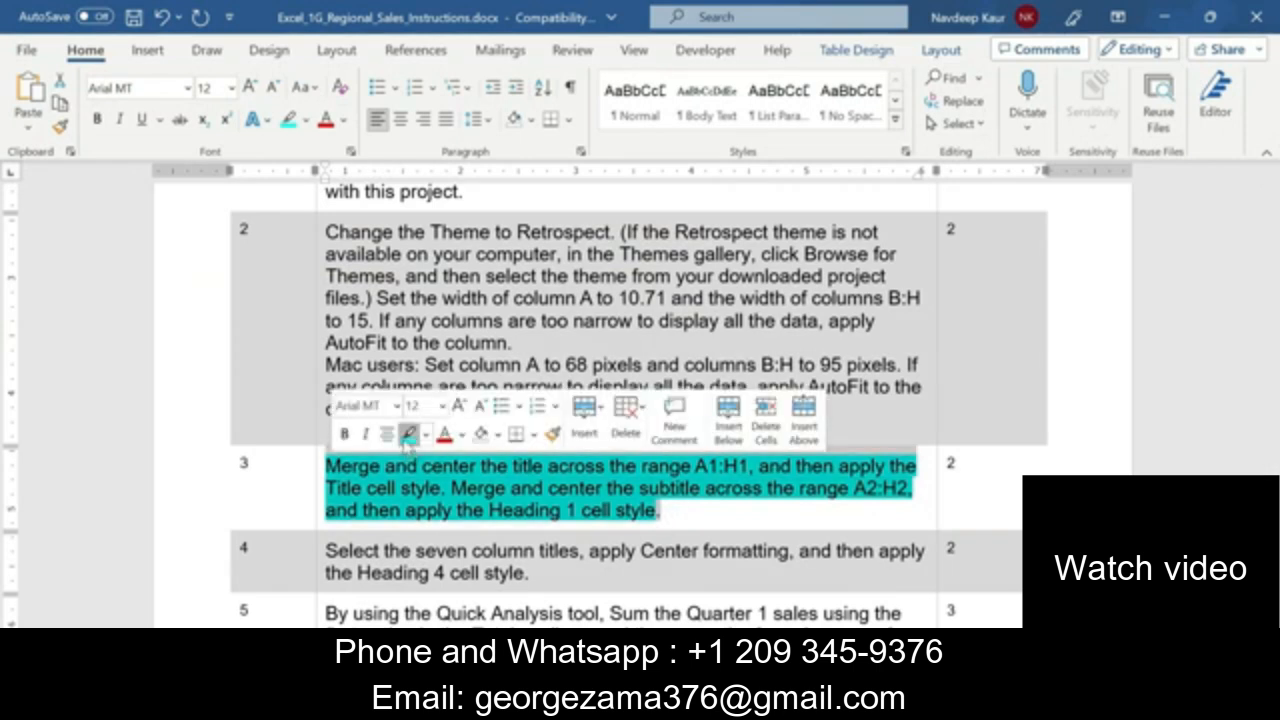
left_click(406, 440)
mouse_move(663, 512)
left_mouse_down()
mouse_move(334, 490)
mouse_move(328, 467)
left_mouse_up()
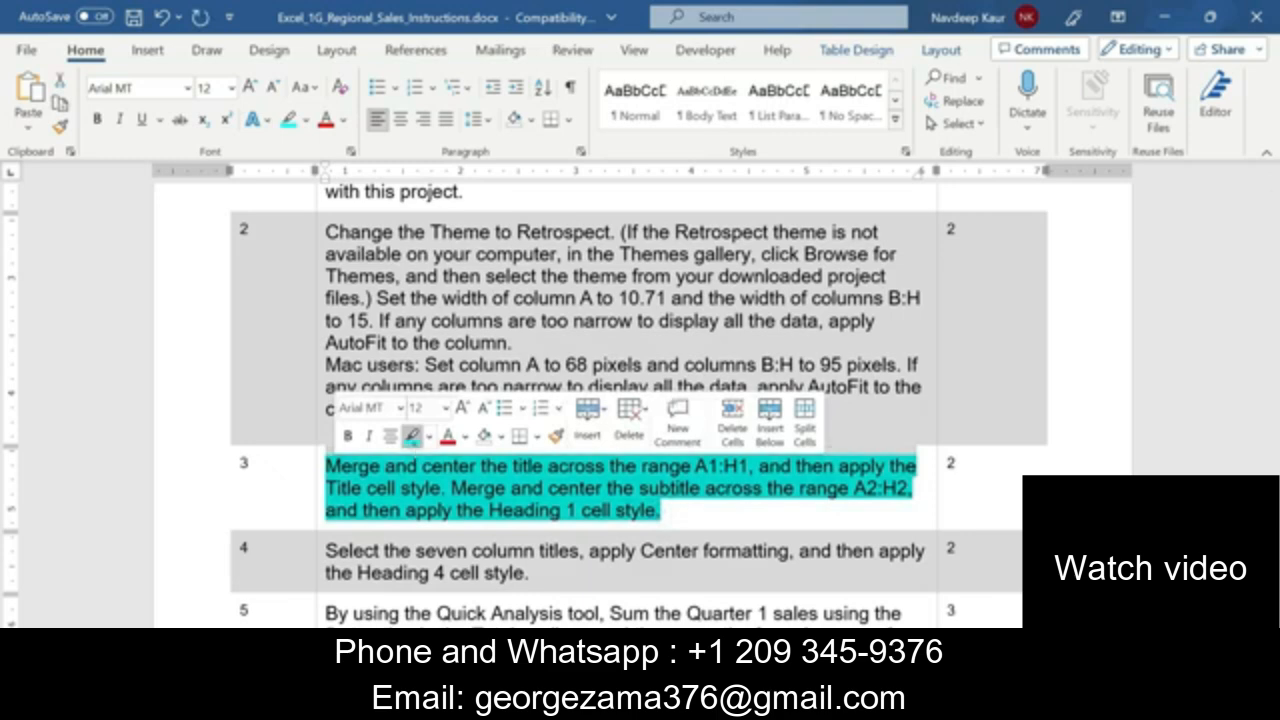
left_click(412, 437)
- Highlight the step 4 instructions about centering the seven column titles and applying Heading 4
scroll(483, 509, "down", 3)
left_click_drag(530, 404, 326, 383)
left_click(429, 355)
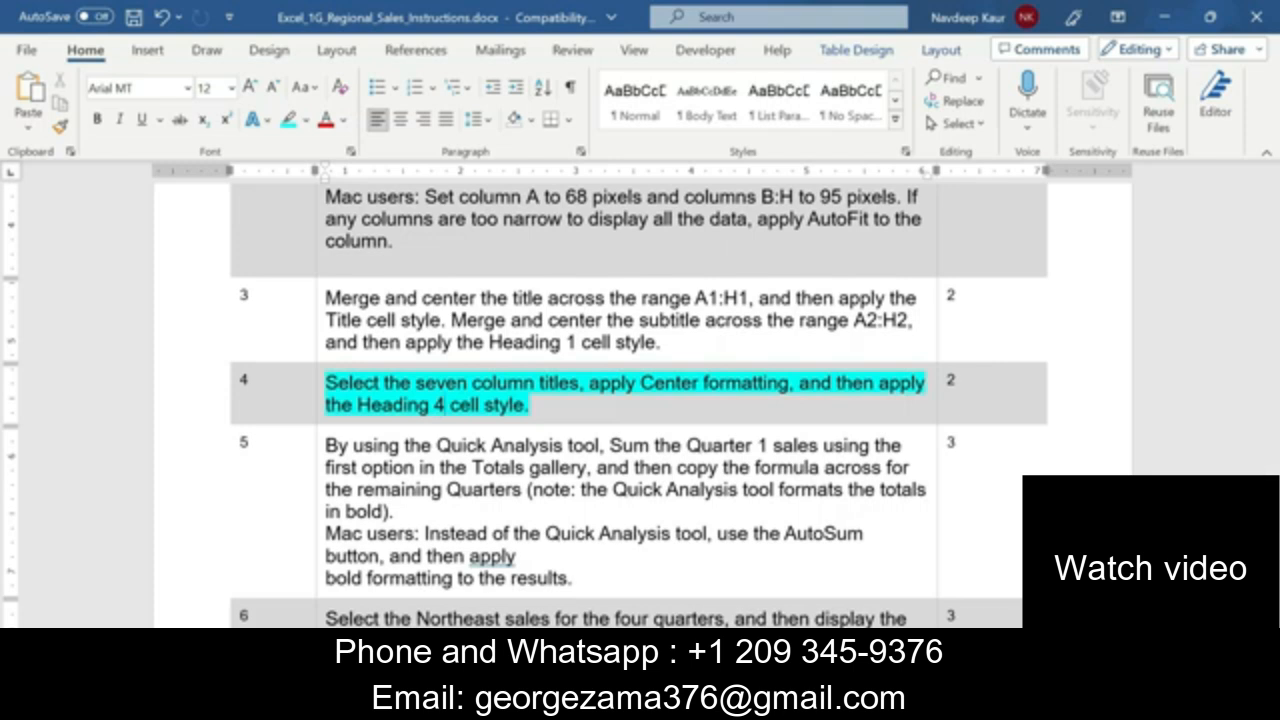
- Switch to Excel and center the seven column titles, Quarter 1 through Trend, in B3:H3
left_click(600, 704)
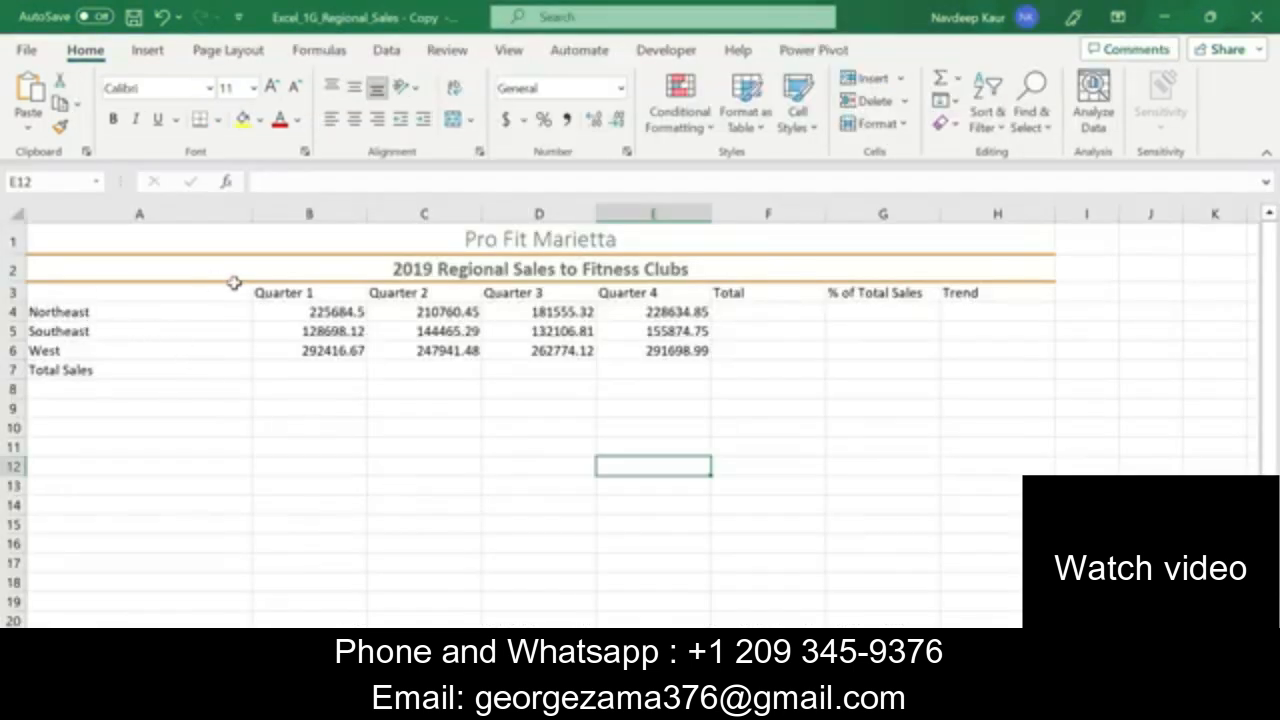
left_click(957, 290)
left_click(894, 294)
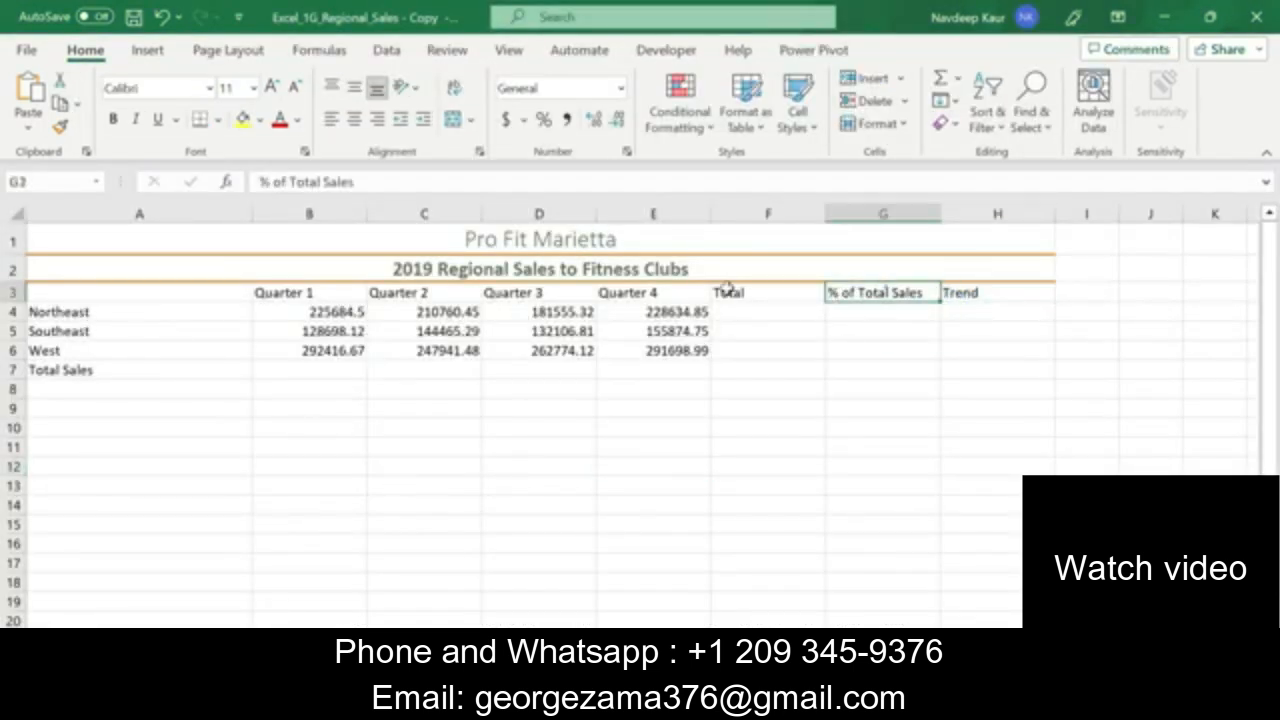
left_click(726, 289)
left_click(677, 288)
left_click(510, 293)
left_click(404, 294)
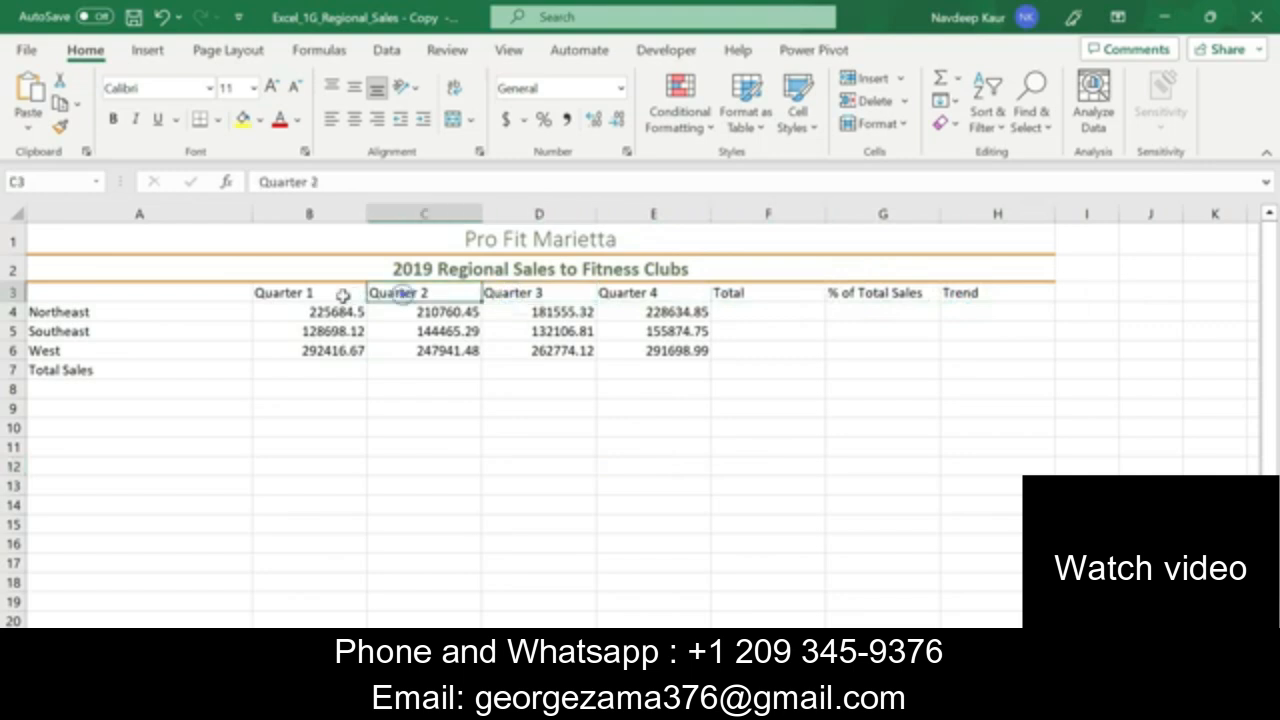
left_click(344, 296)
left_click_drag(358, 293, 977, 293)
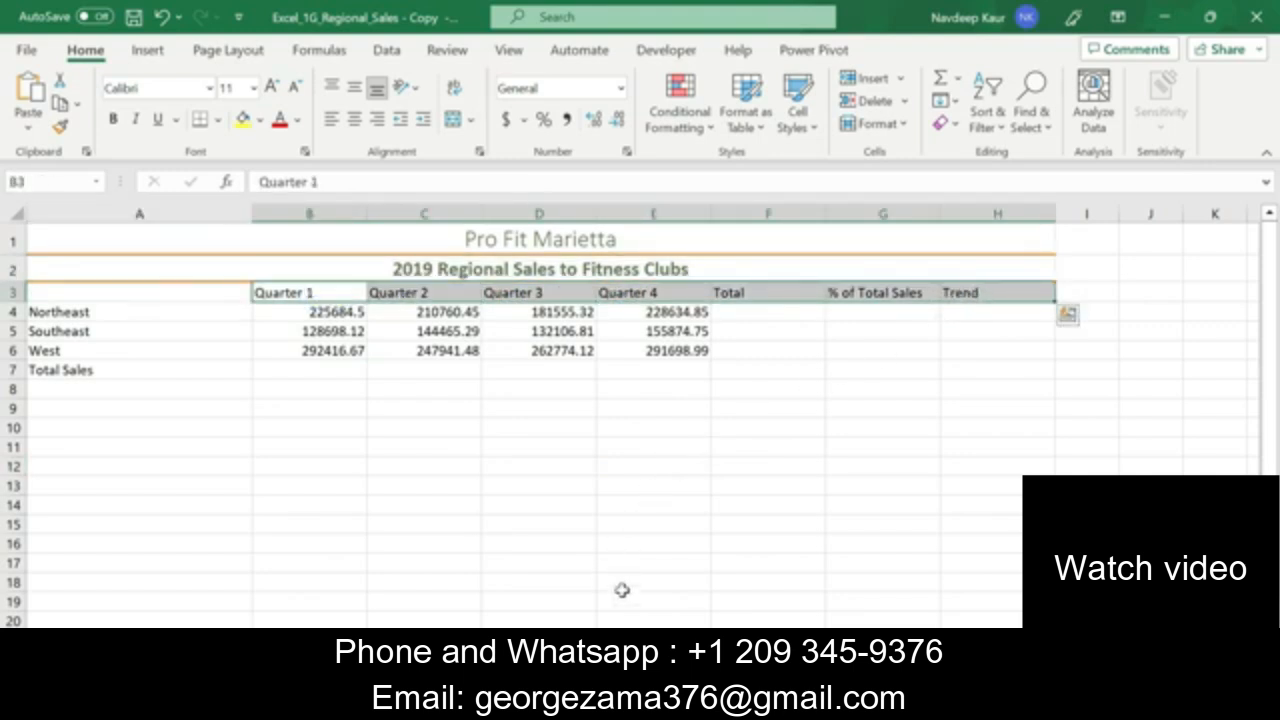
left_click(353, 119)
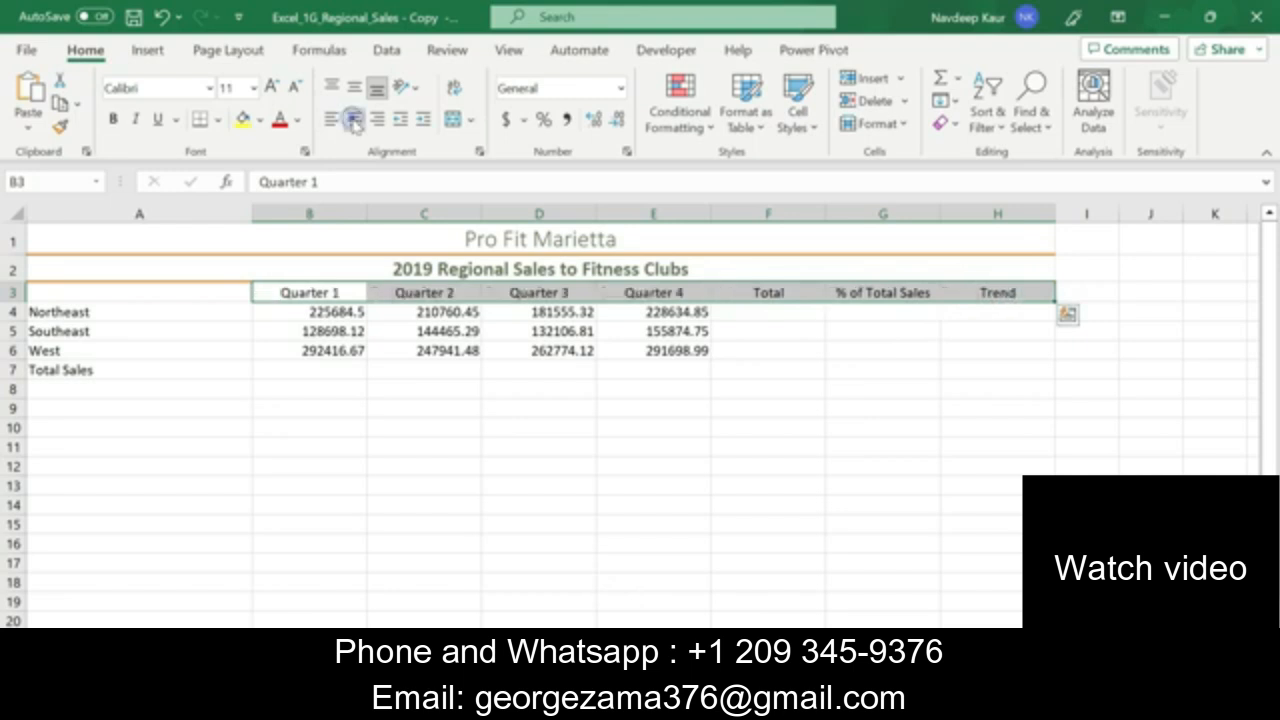
- Check the cell style required in the Word instructions, then apply the Heading 3 cell style to the column titles in B3:H3
key("alt+Tab")
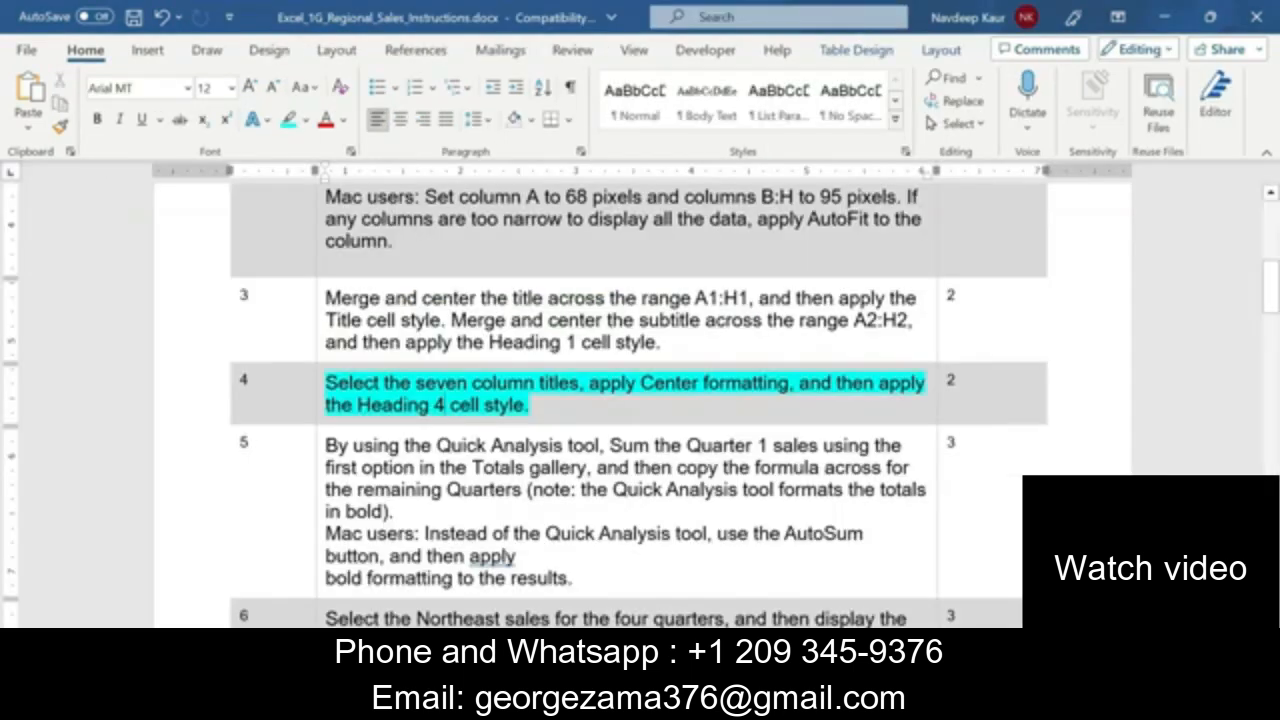
key("alt+Tab")
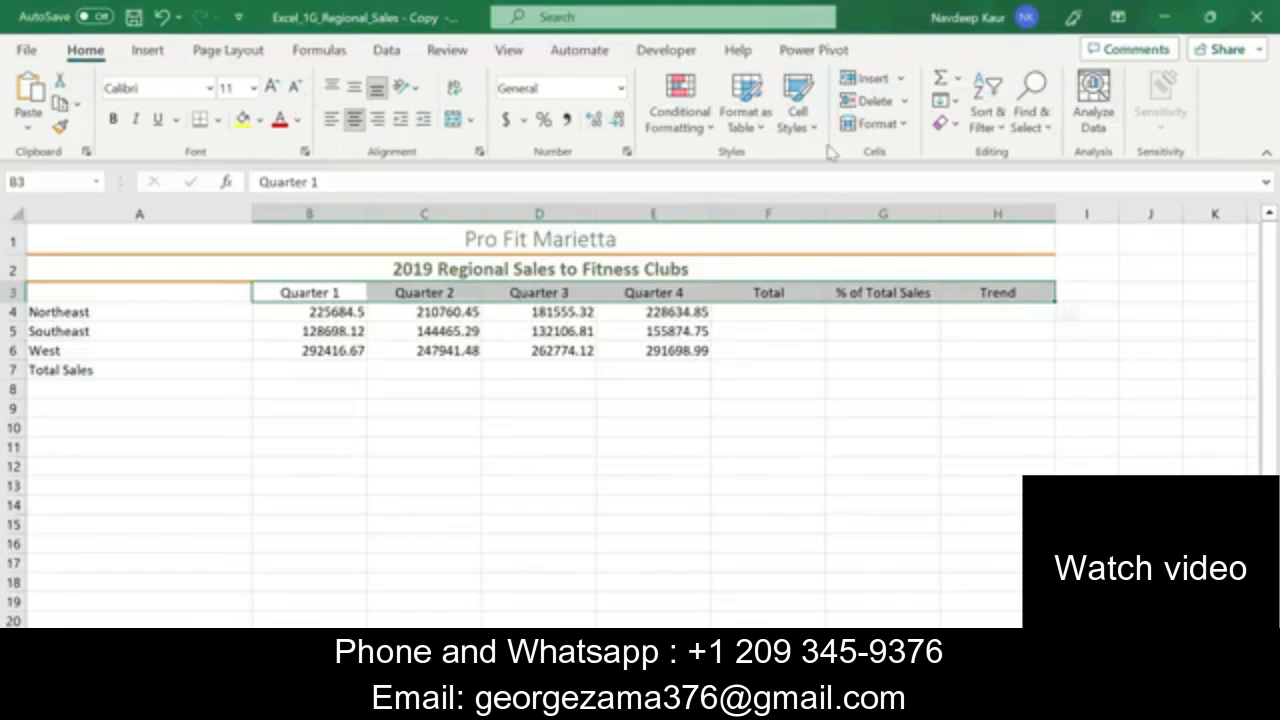
left_click(795, 115)
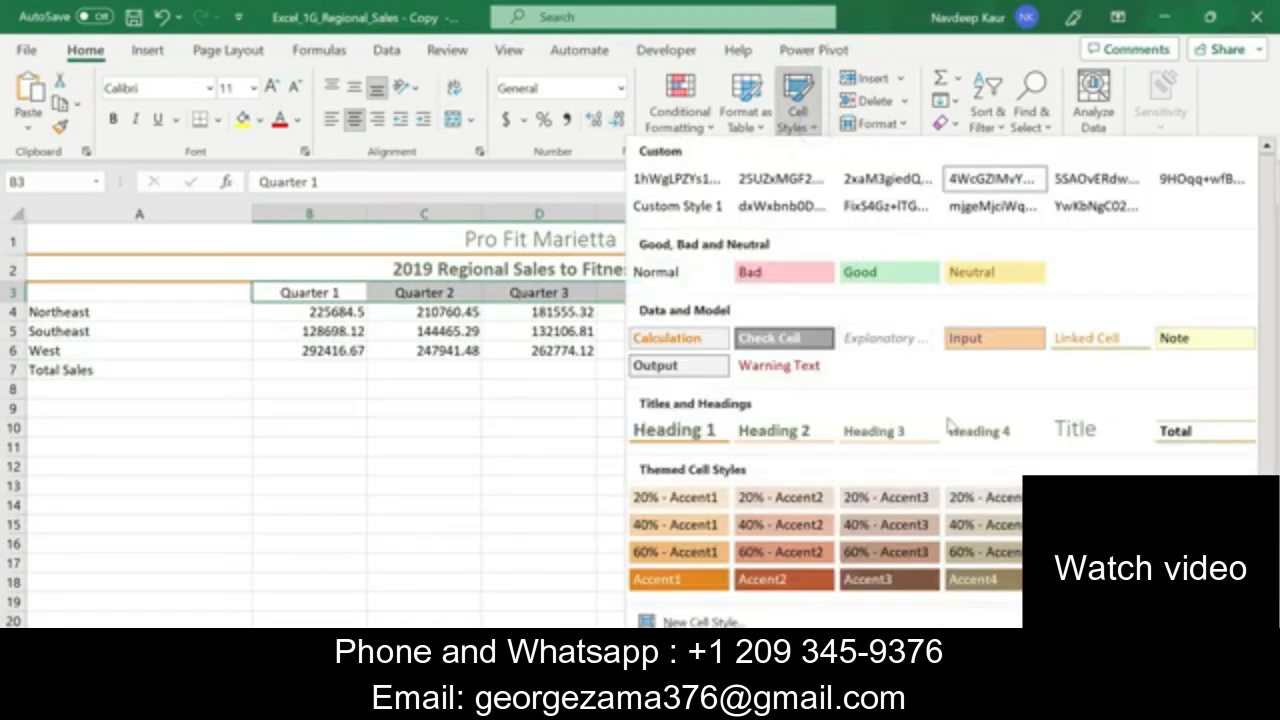
left_click(886, 432)
left_click(564, 446)
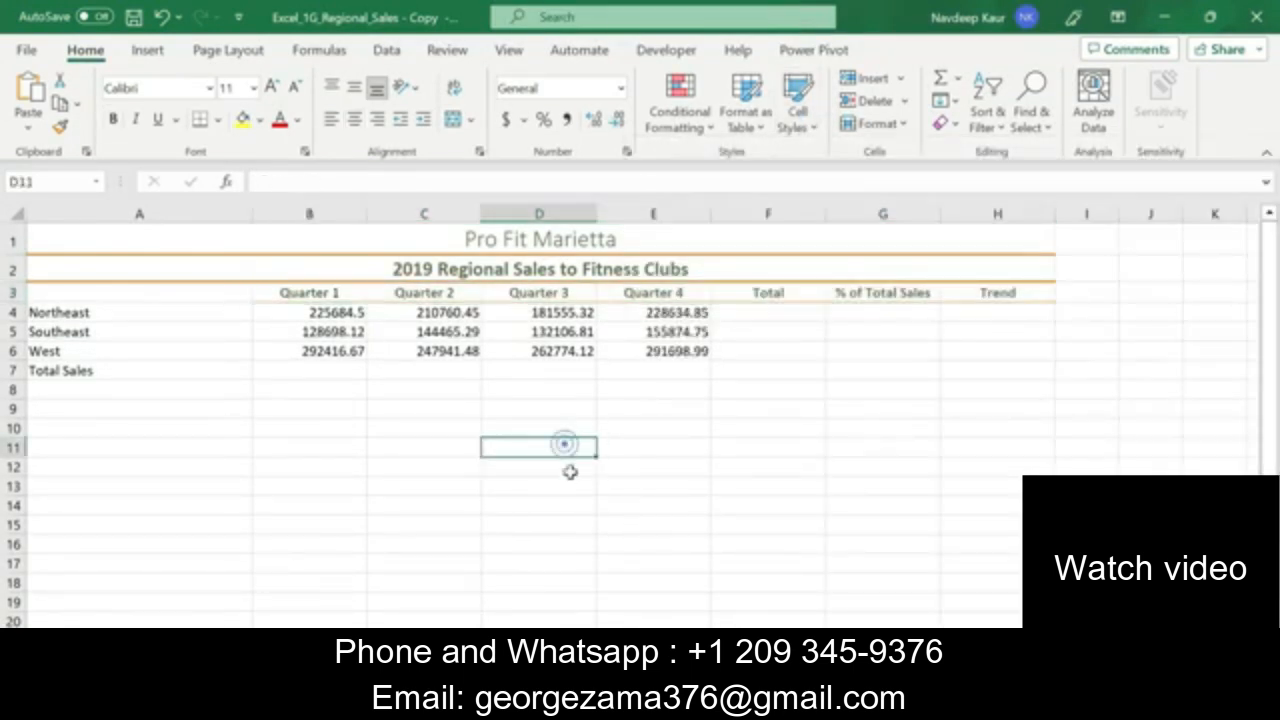
left_click(610, 562)
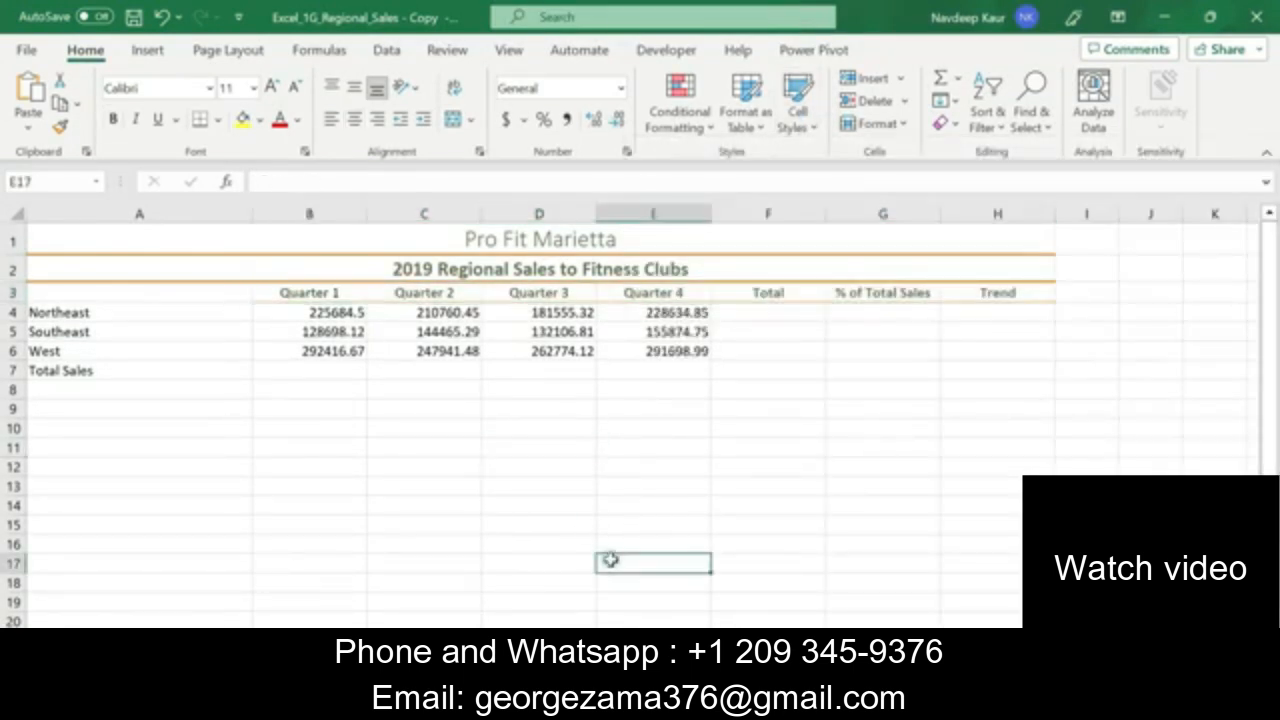
left_click(455, 513)
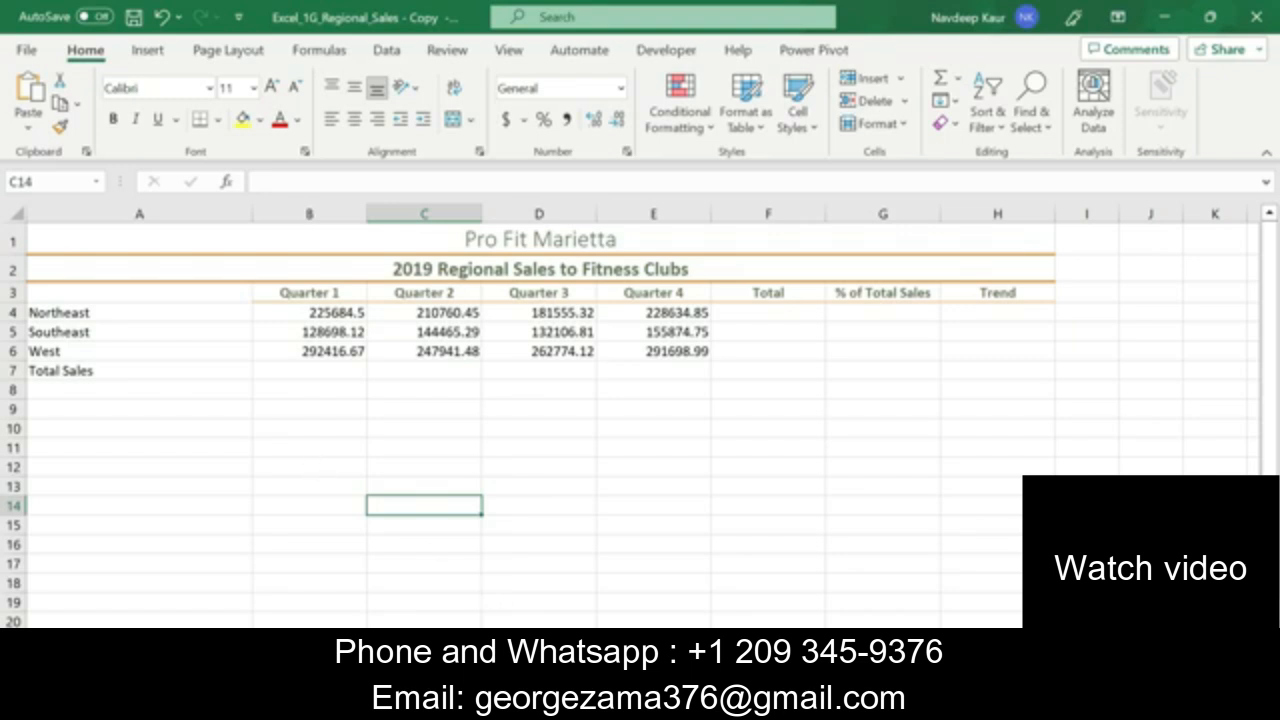
- Switch to the Word instructions and remove the highlight from the completed step 4 text
key("alt+Tab")
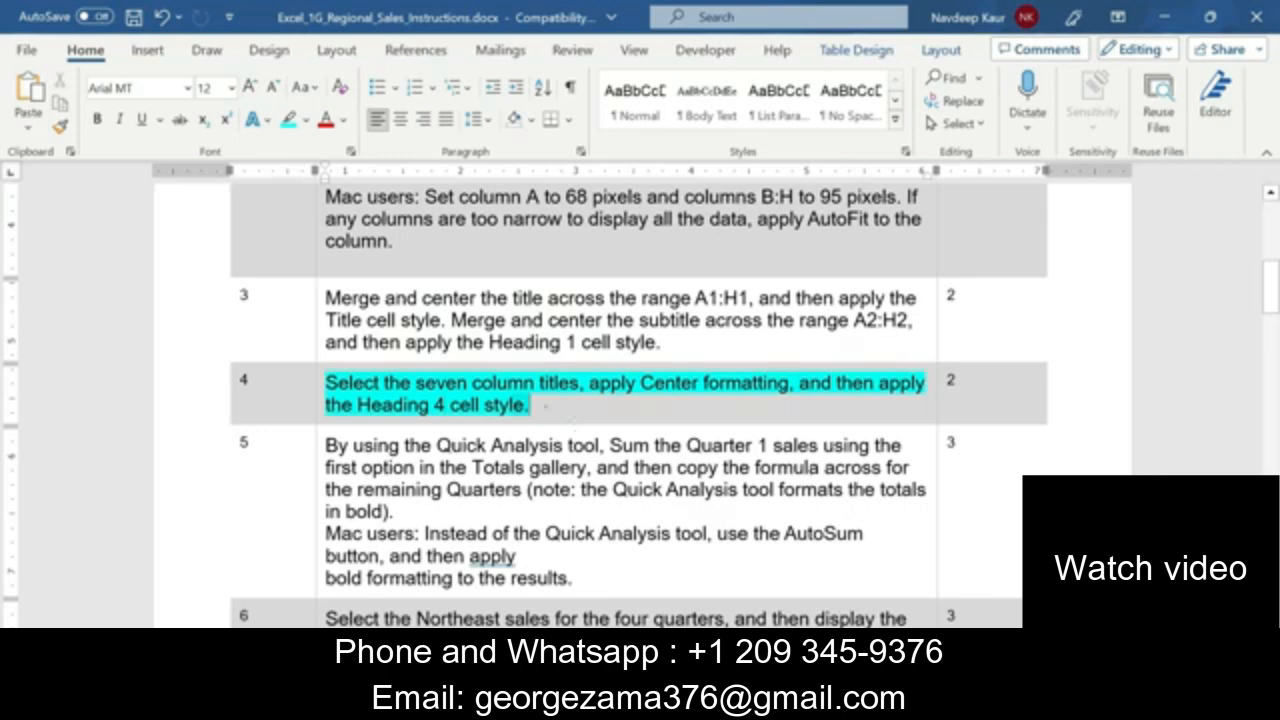
left_click_drag(532, 406, 327, 384)
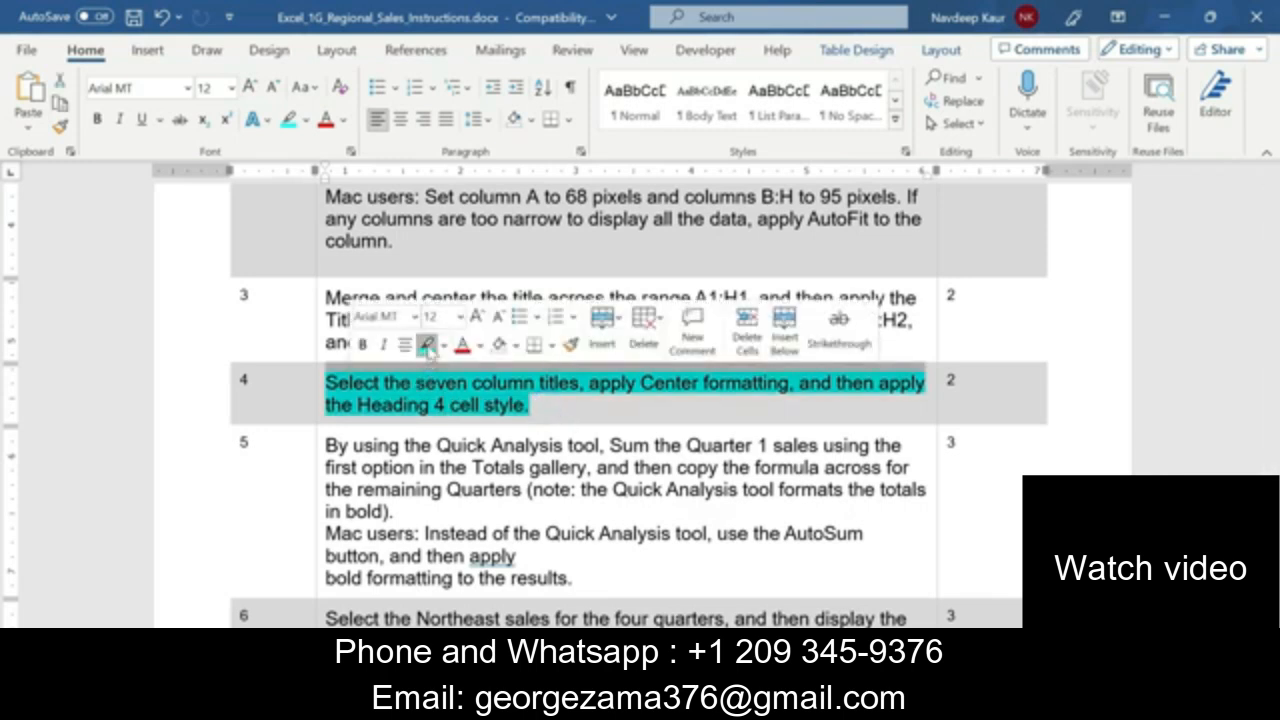
left_click(424, 346)
left_click(556, 409)
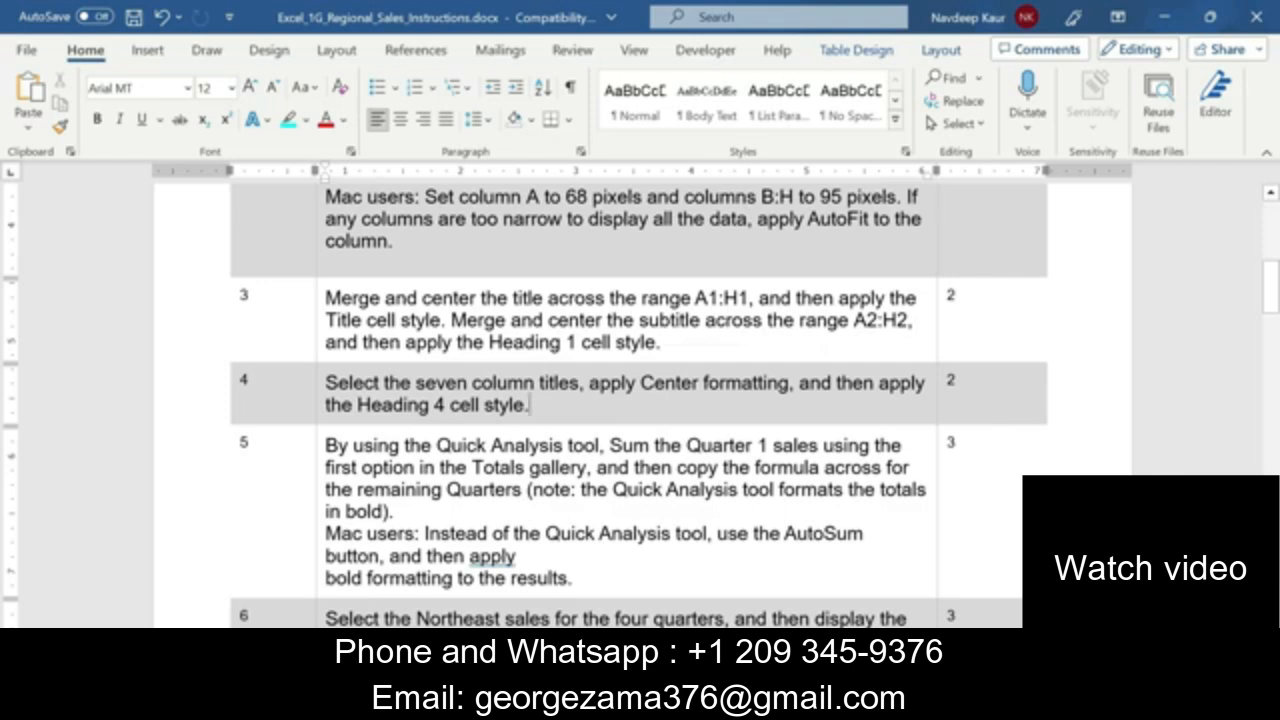
- Highlight the step 5 instructions about summing the quarterly sales, leaving the Mac users note unhighlighted
left_click_drag(574, 578, 326, 446)
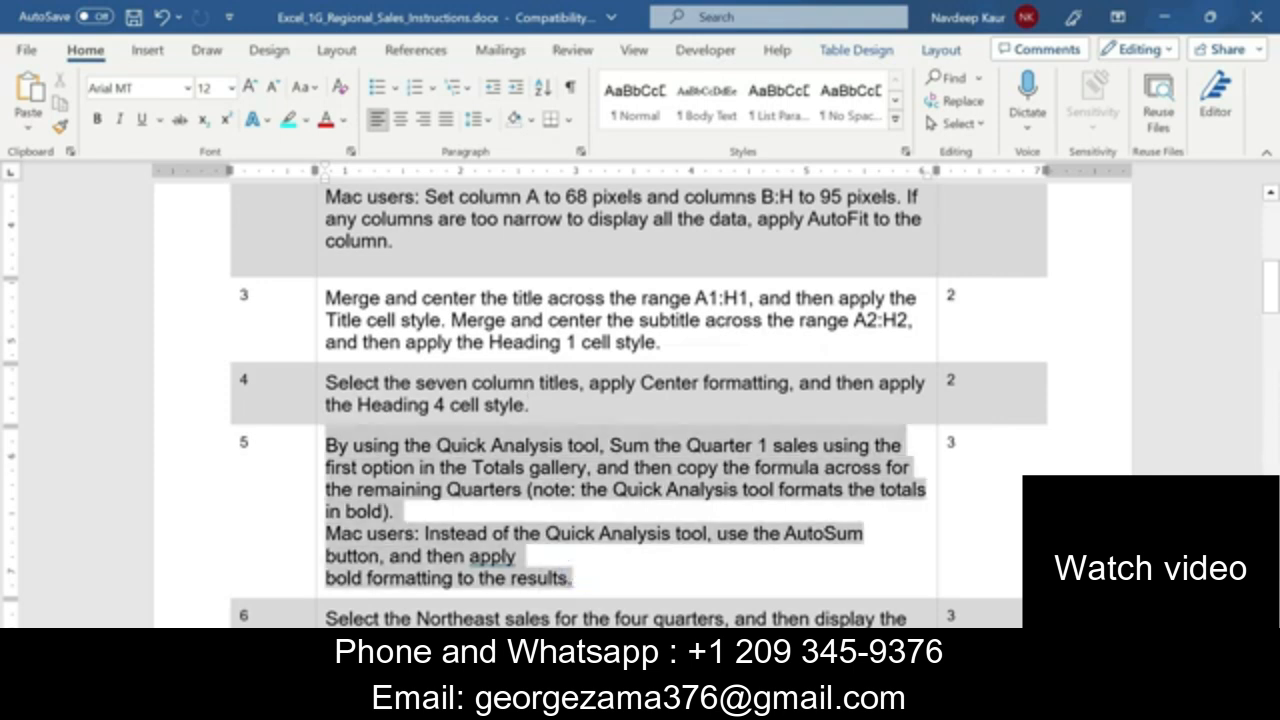
left_click(418, 422)
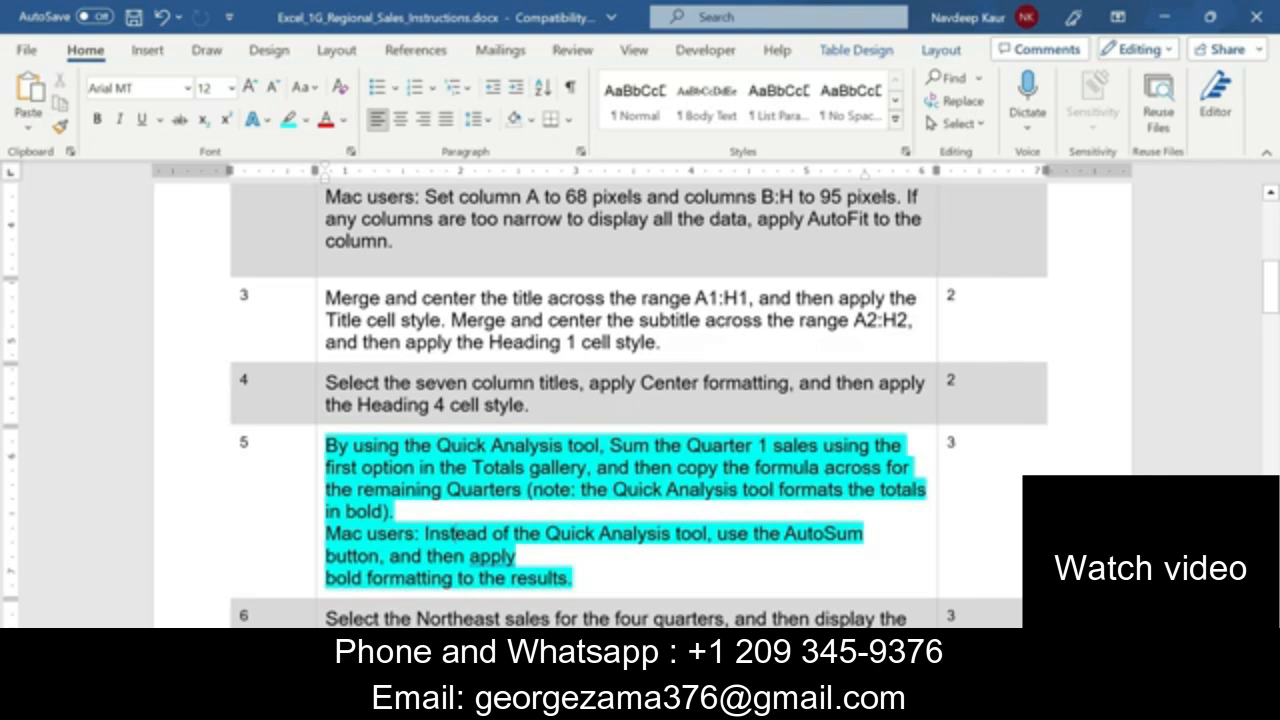
left_click_drag(575, 581, 327, 535)
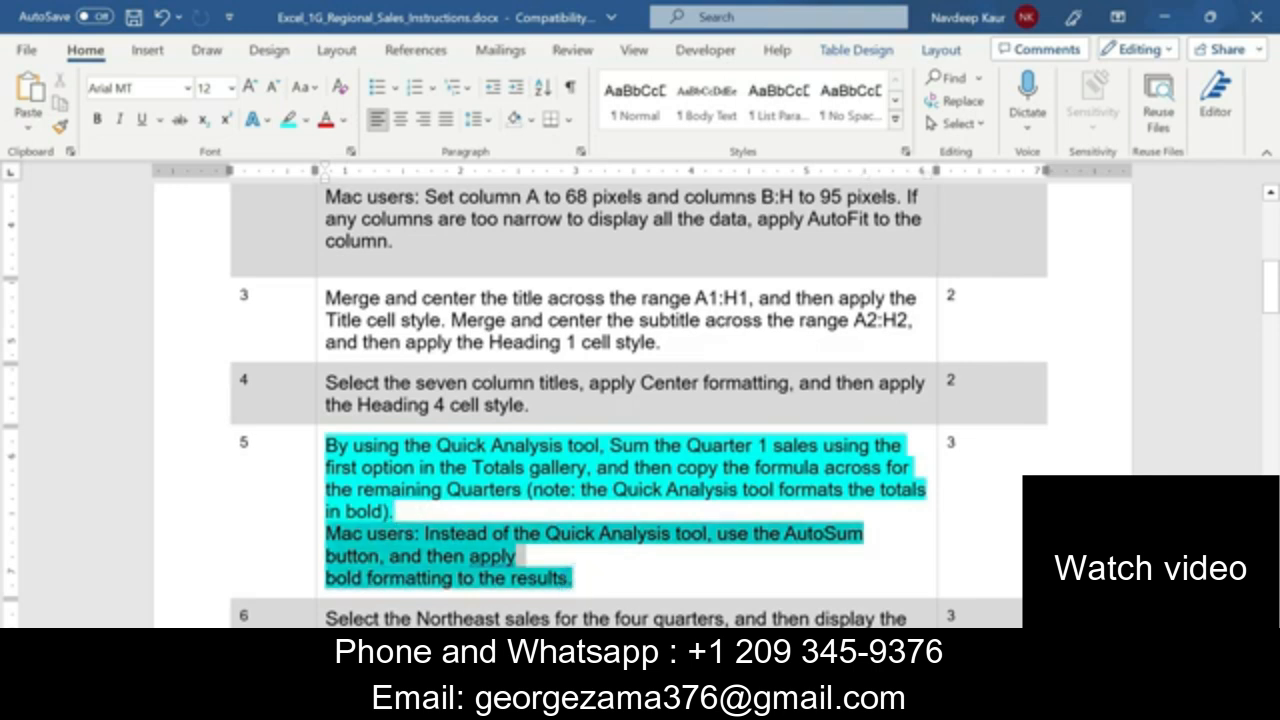
left_click(532, 565)
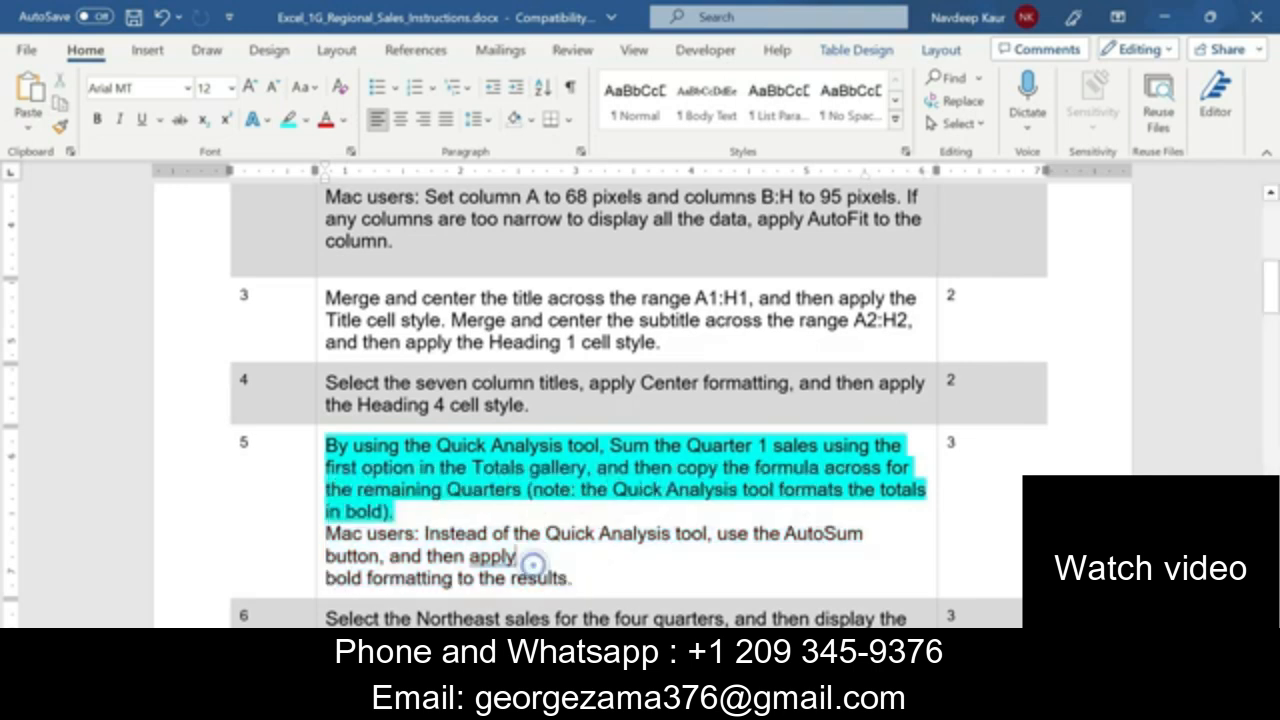
- Switch to Excel and examine each quarter's sales in B4:E6 together with the Total Sales cells beneath them
key("alt+Tab")
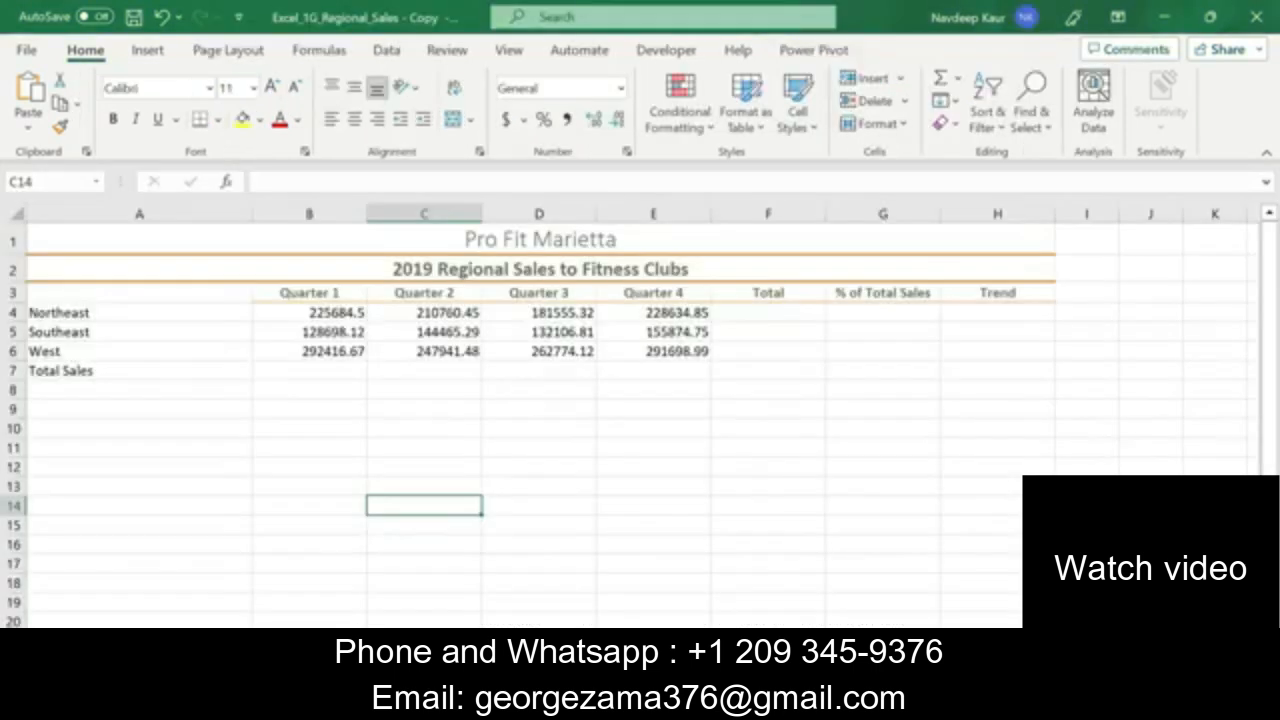
left_click_drag(350, 310, 340, 355)
left_click(337, 371)
left_click(447, 316)
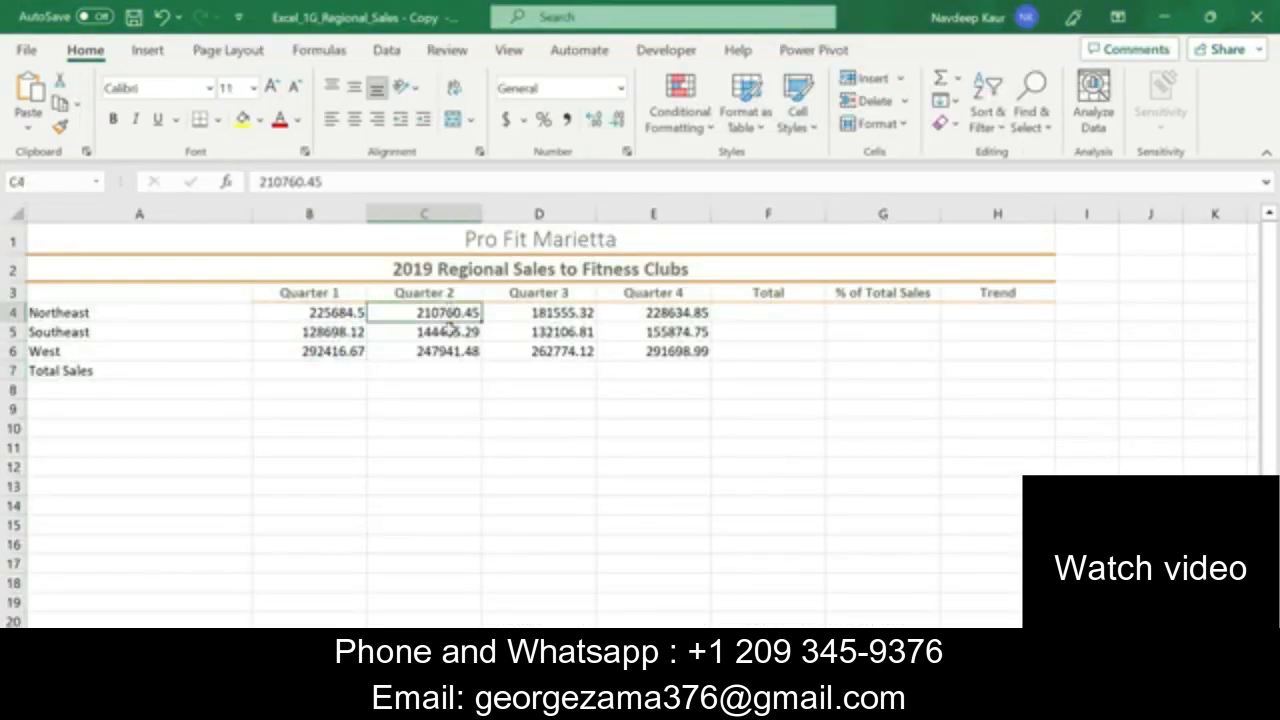
left_click_drag(449, 326, 432, 352)
left_click(428, 370)
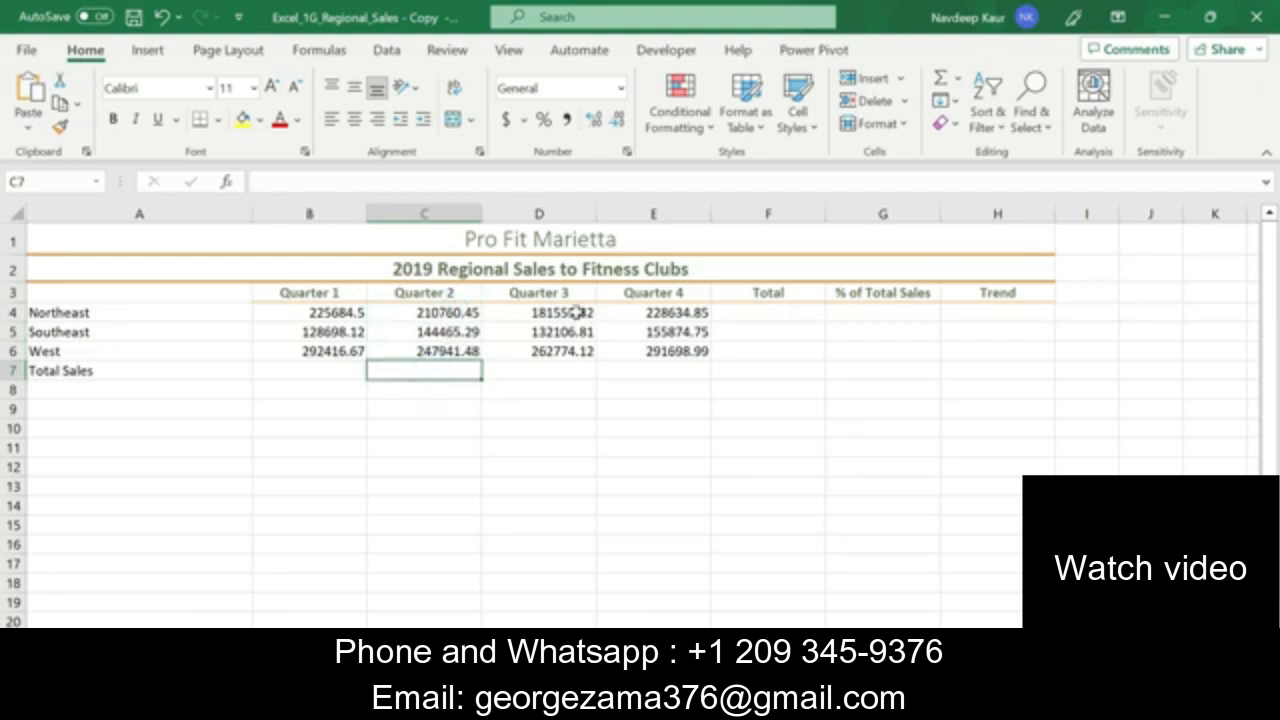
left_click_drag(577, 313, 580, 352)
left_click(548, 368)
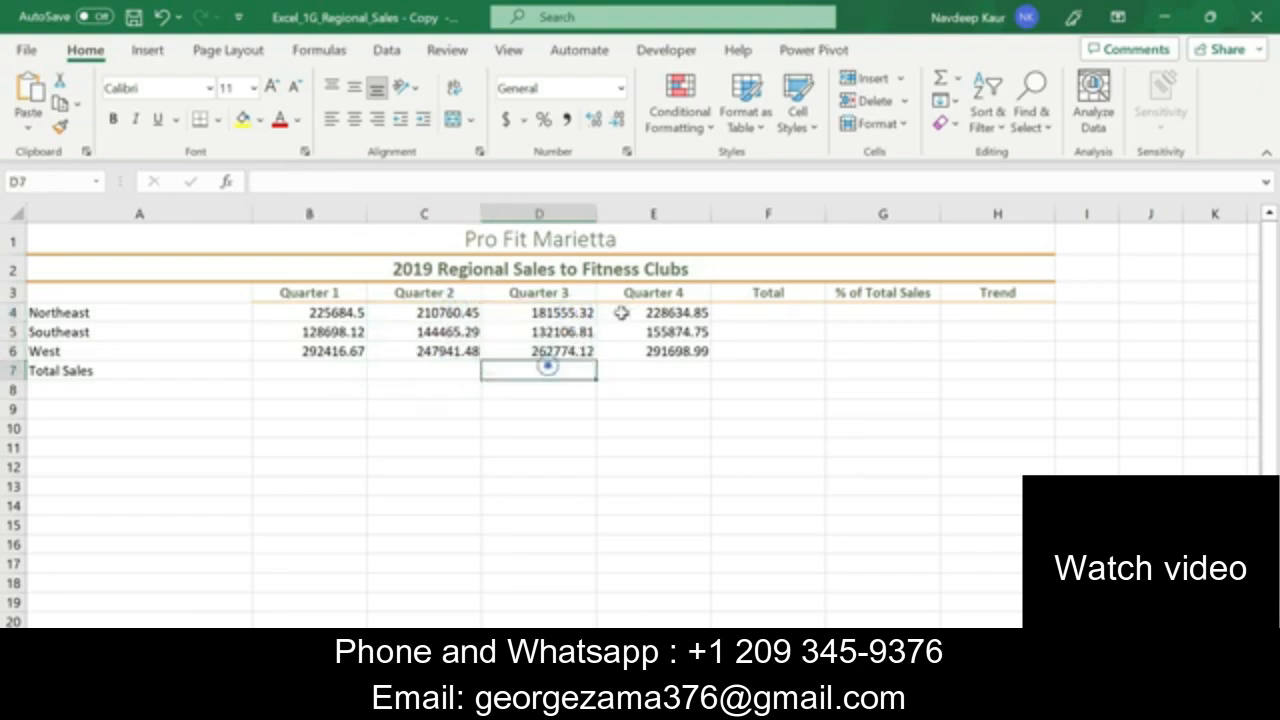
left_click_drag(643, 309, 652, 352)
left_click(626, 374)
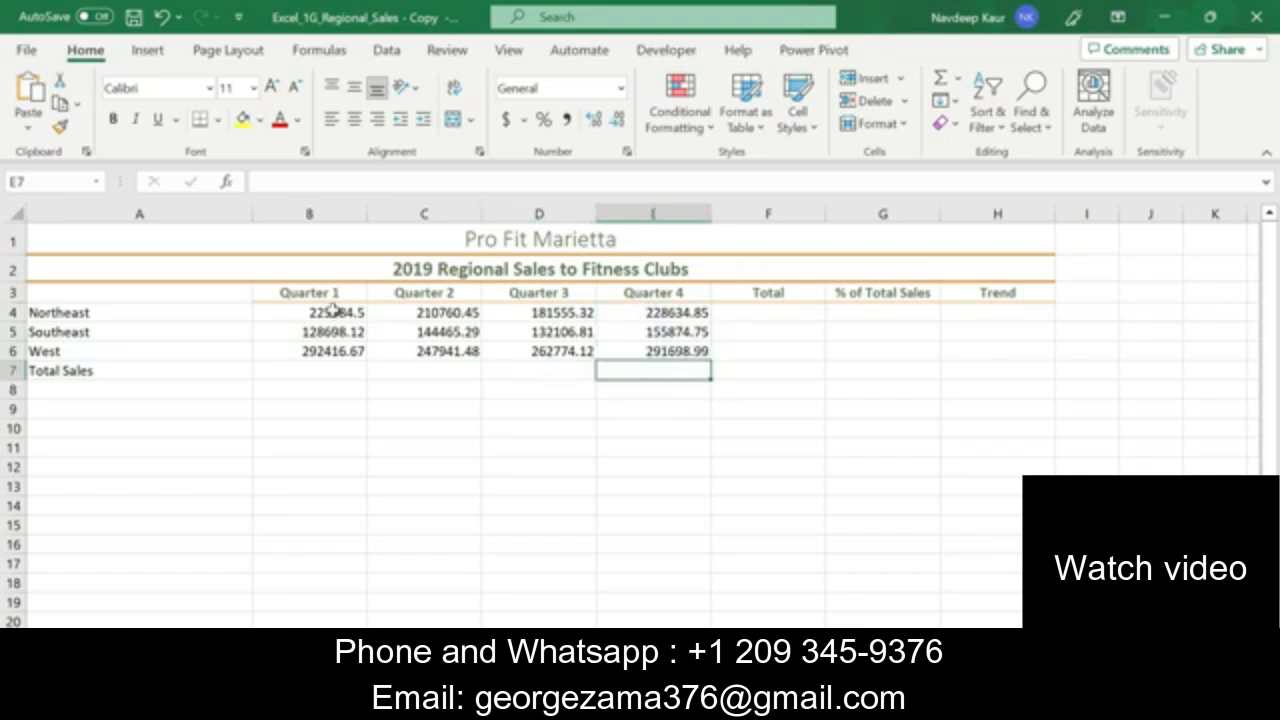
- Recheck step 5 in Word, then sum the Quarter 1 sales B4:B6 in Excel using Quick Analysis and the first Totals option
key("alt+Tab")
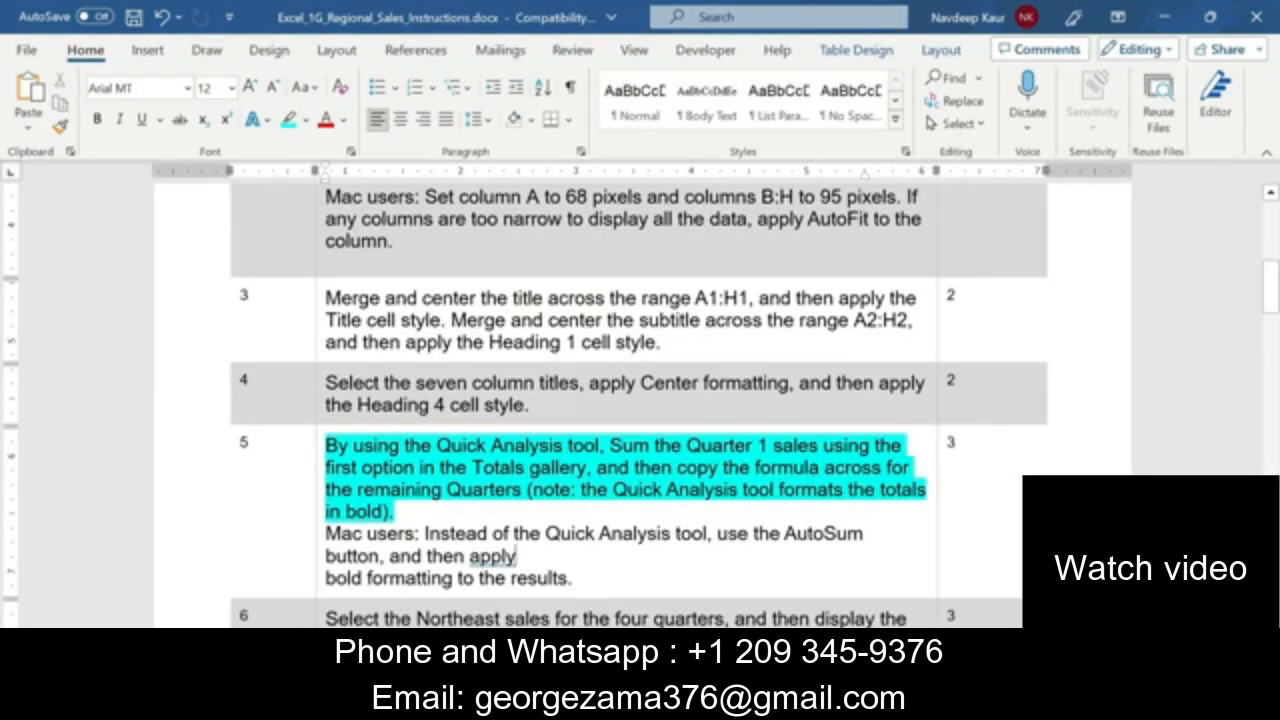
key("alt+Tab")
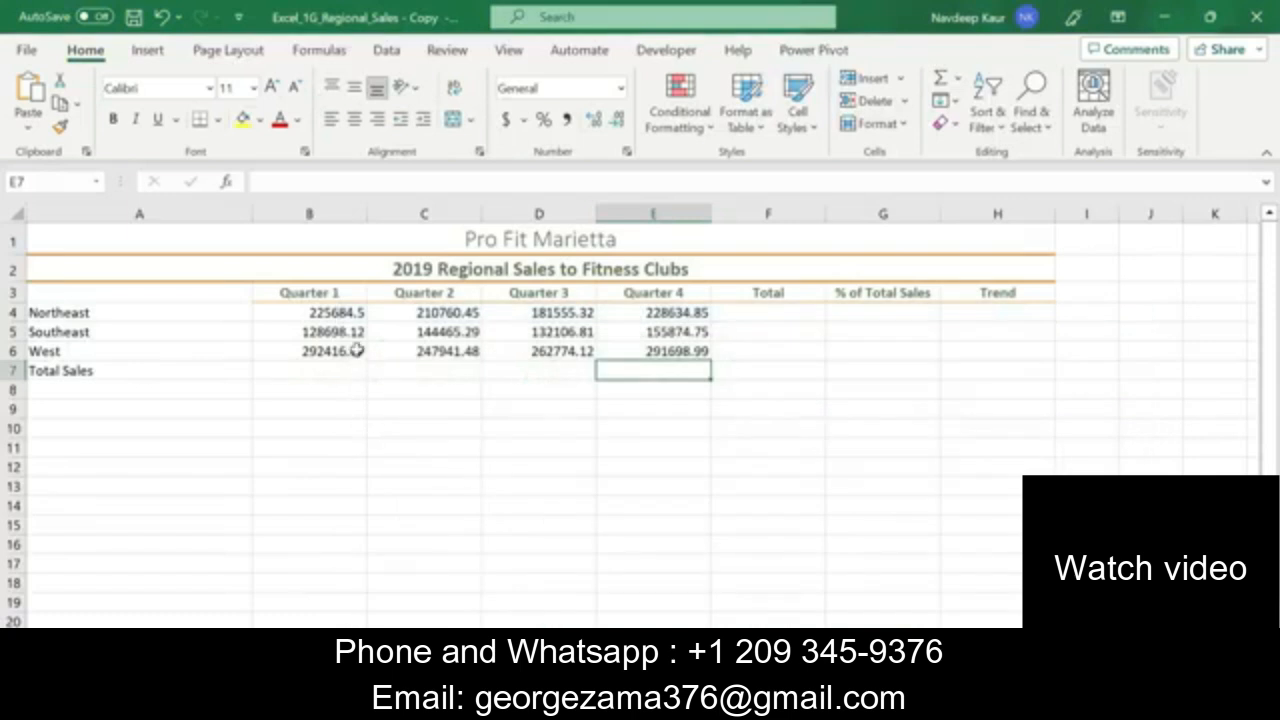
left_click_drag(345, 312, 347, 352)
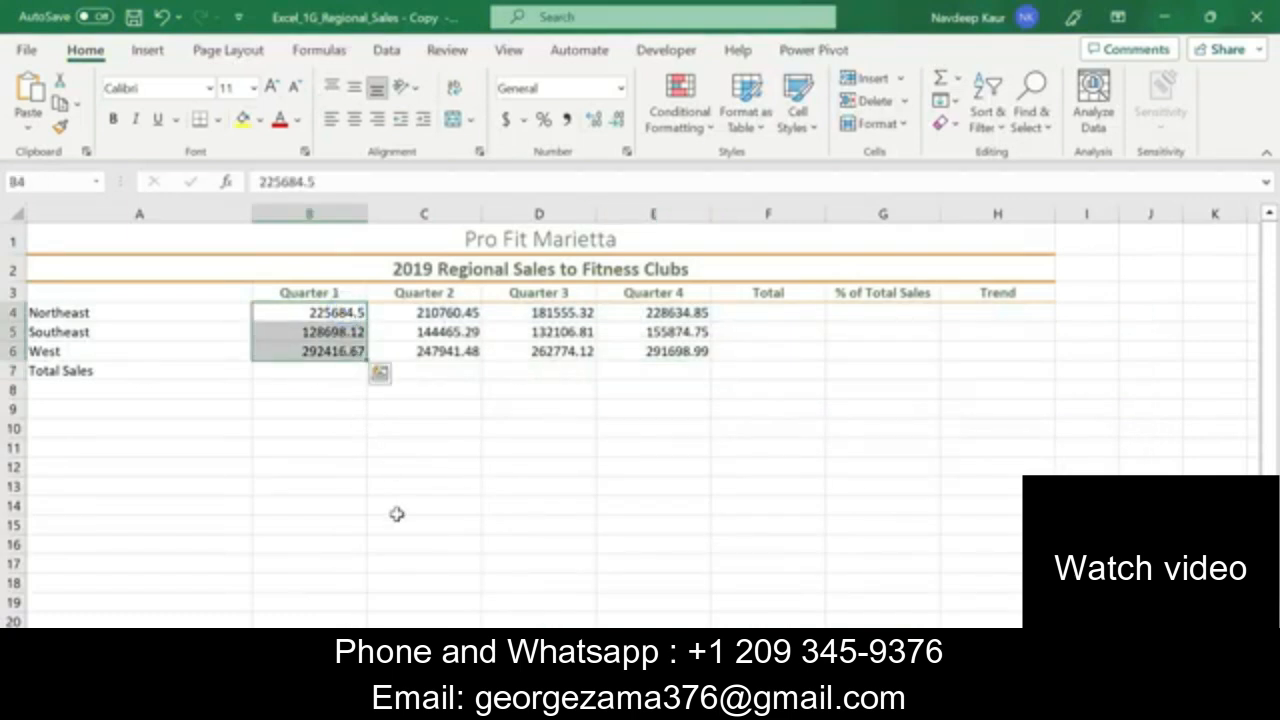
left_click(381, 376)
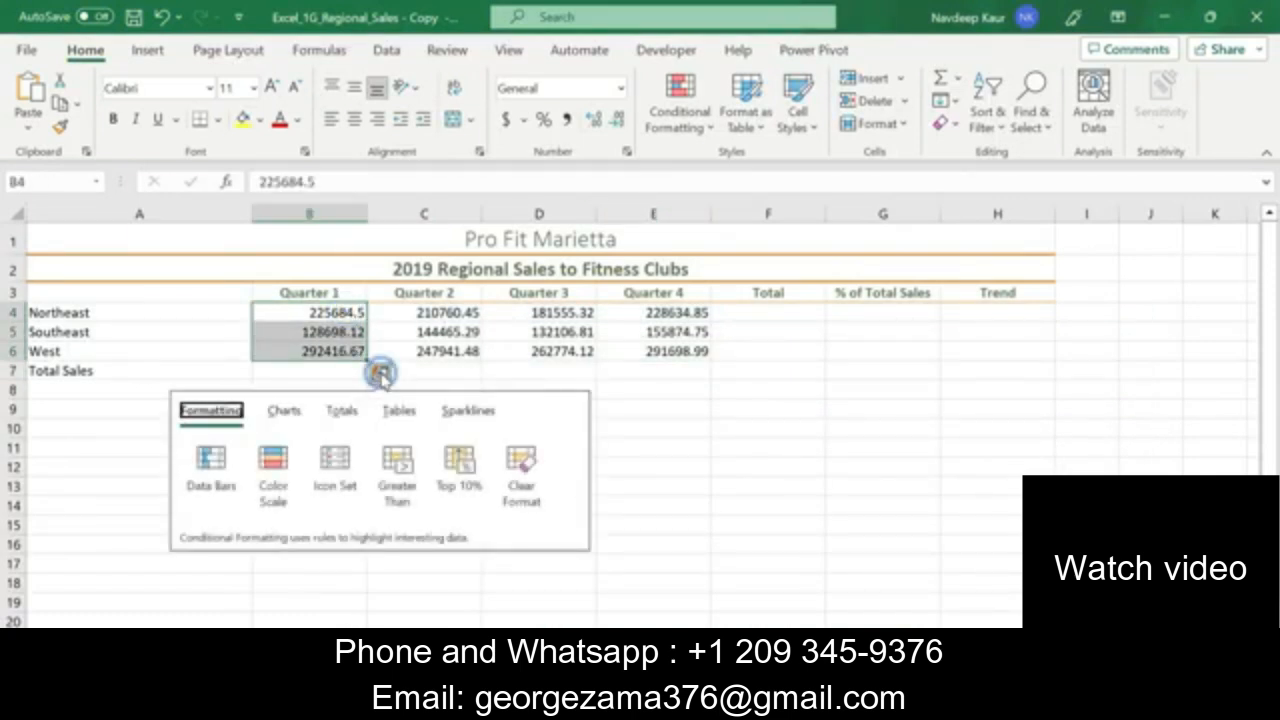
left_click(341, 413)
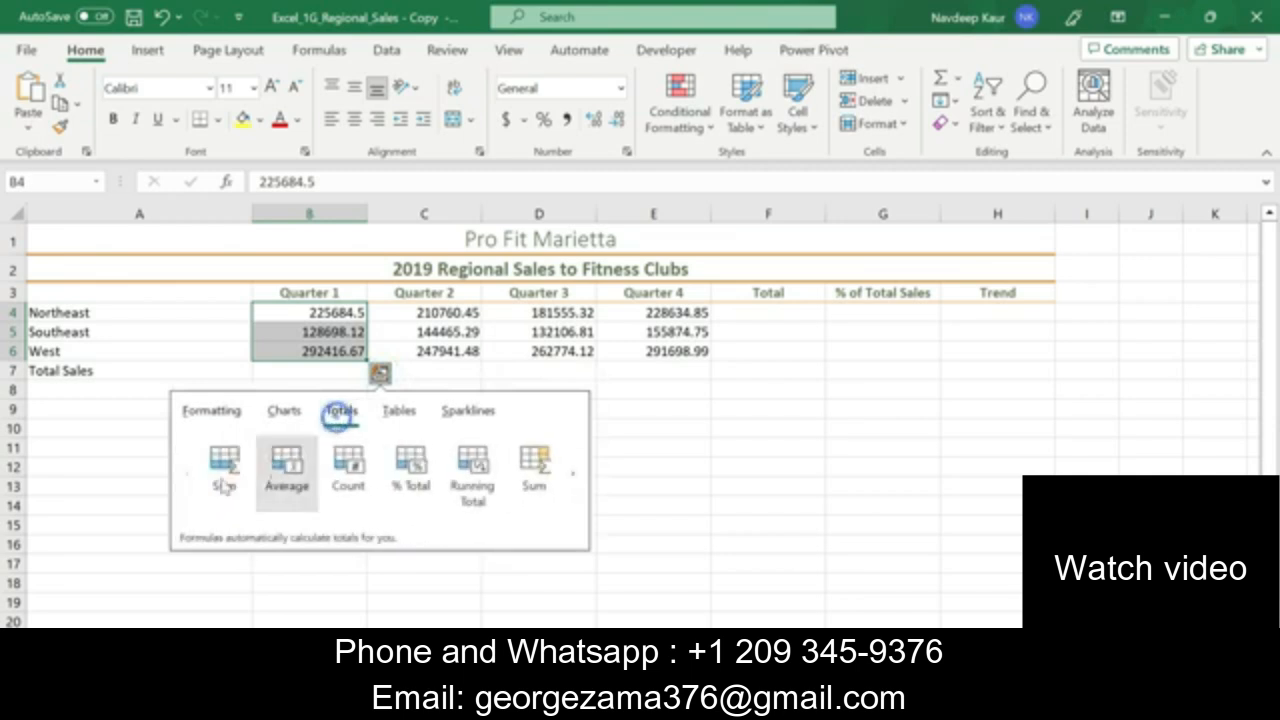
left_click(222, 468)
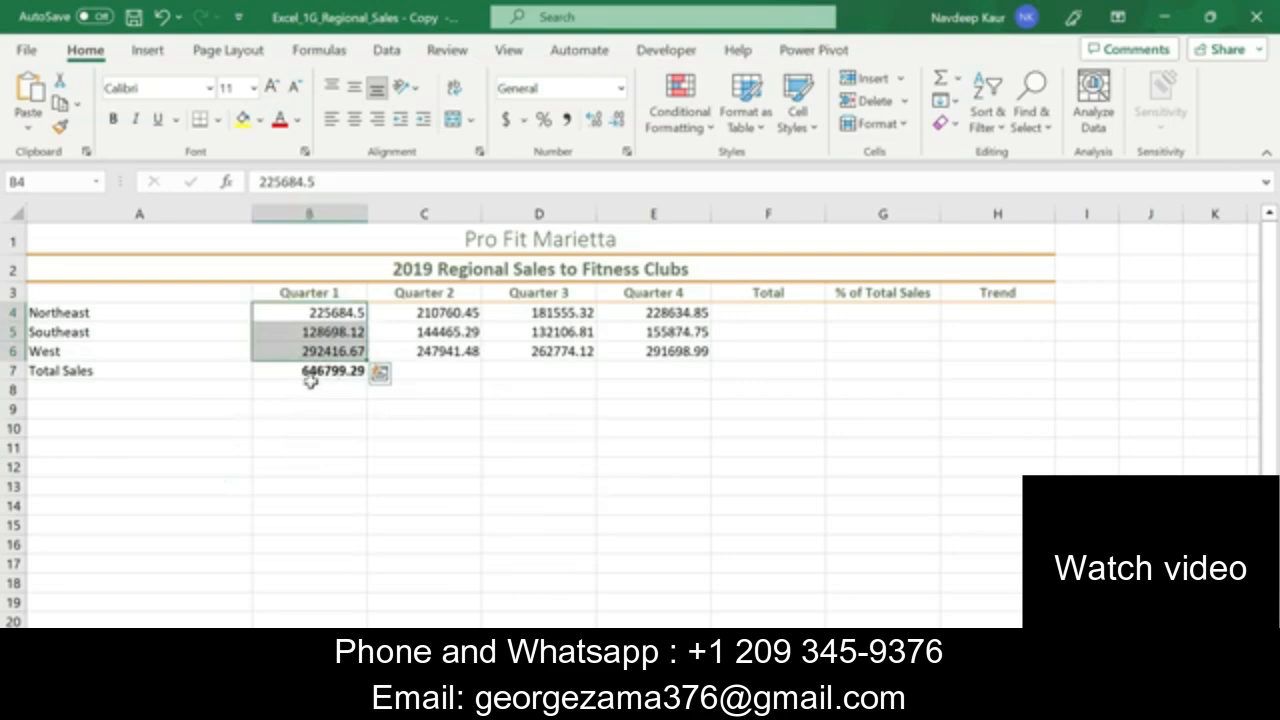
- Copy the Quarter 1 total formula from B7 across C7:E7 as step 5 requires, and return to the Word instructions
key("alt+Tab")
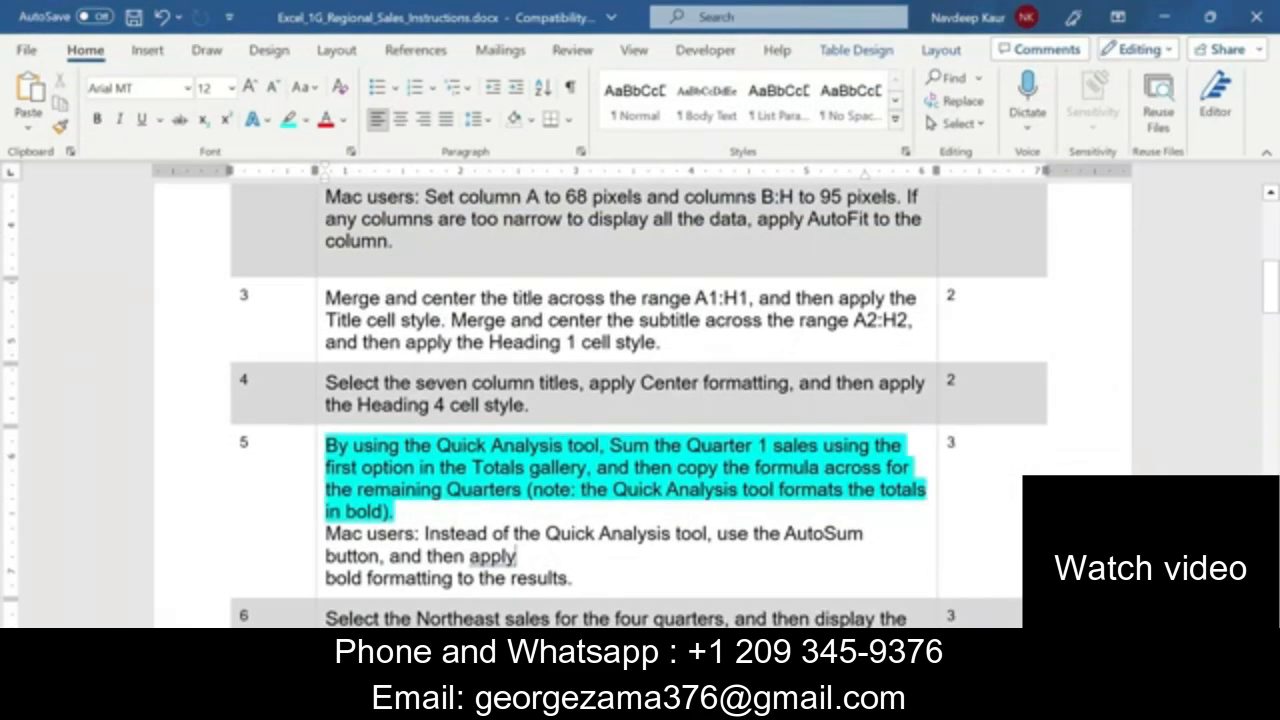
key("alt+Tab")
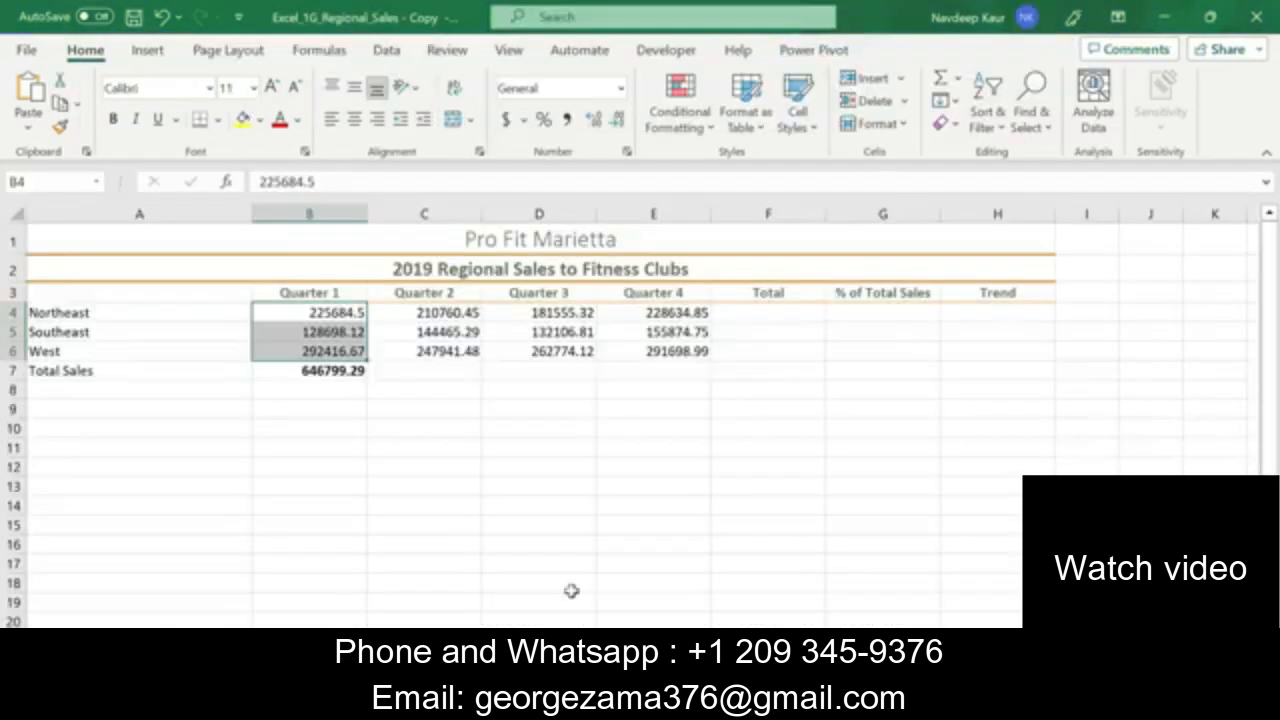
left_click(345, 371)
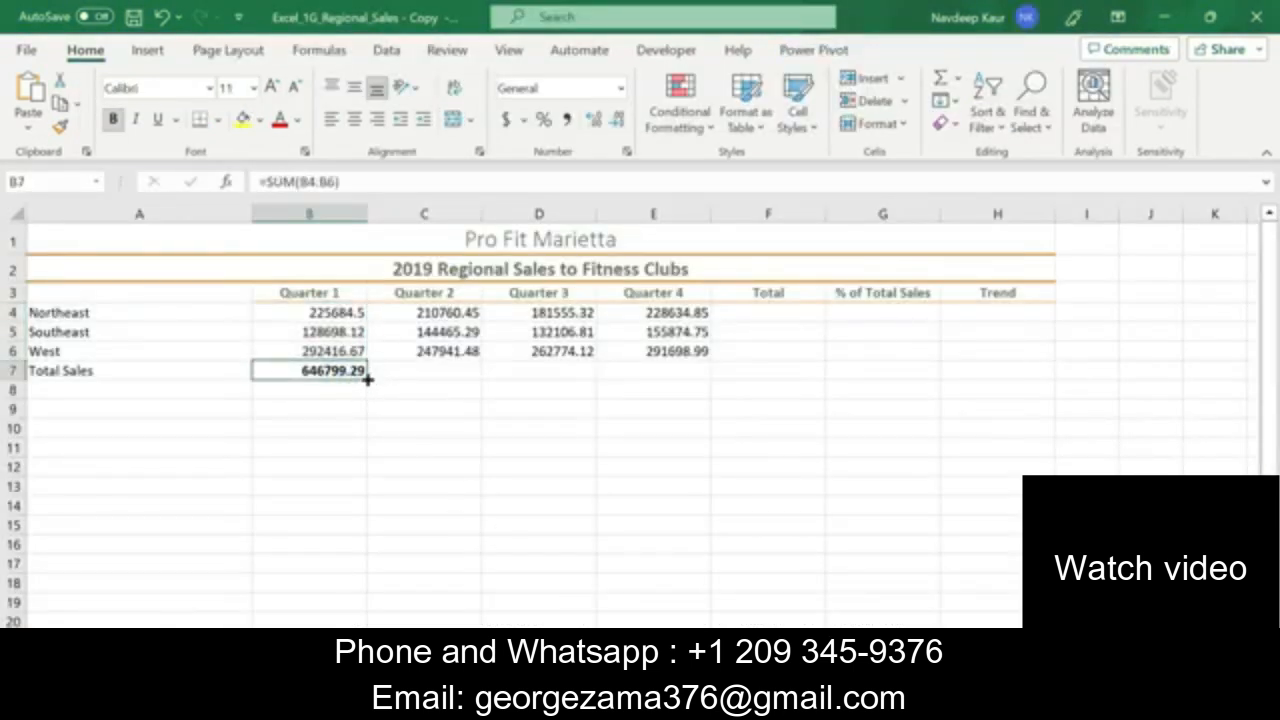
left_click_drag(366, 379, 672, 372)
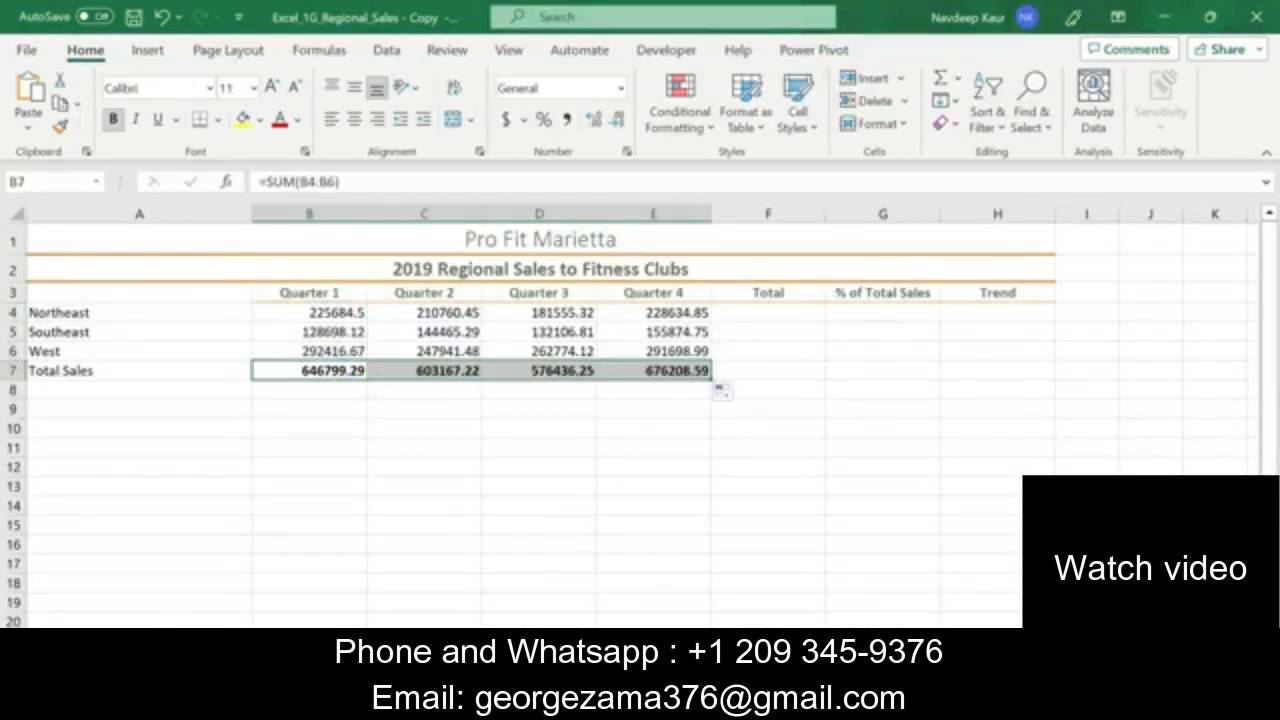
left_click(545, 465)
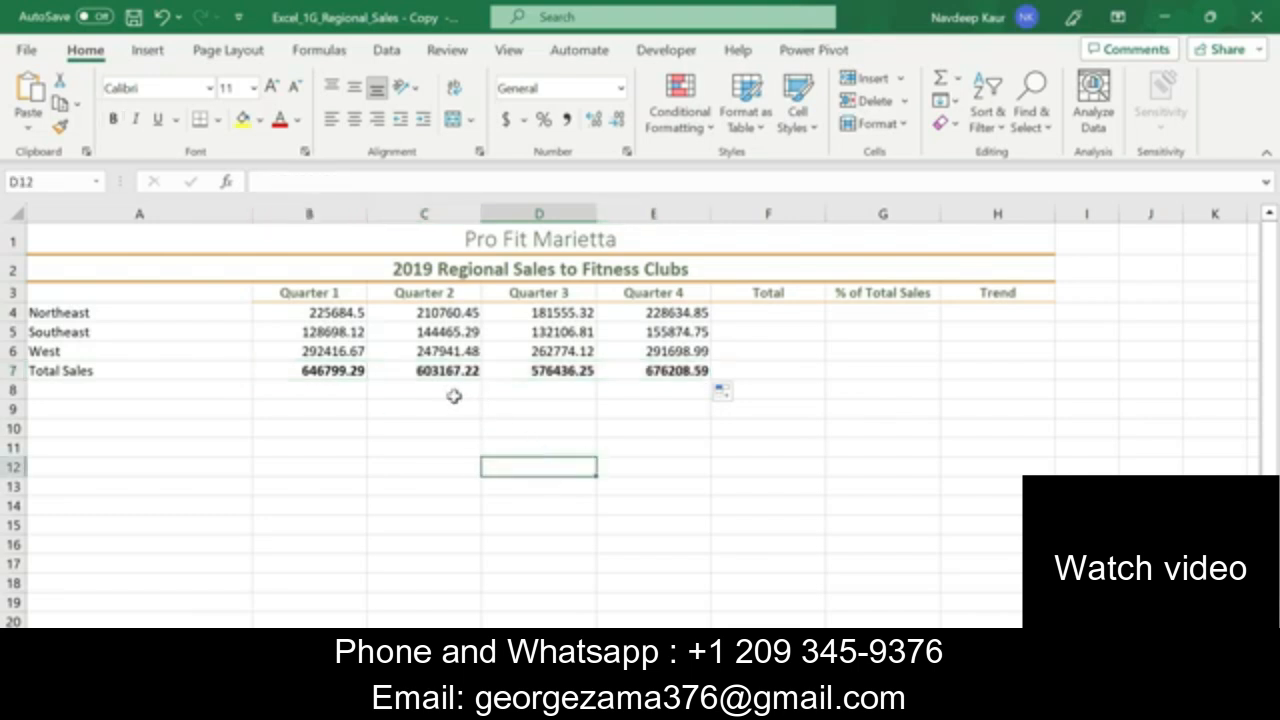
key("alt+Tab")
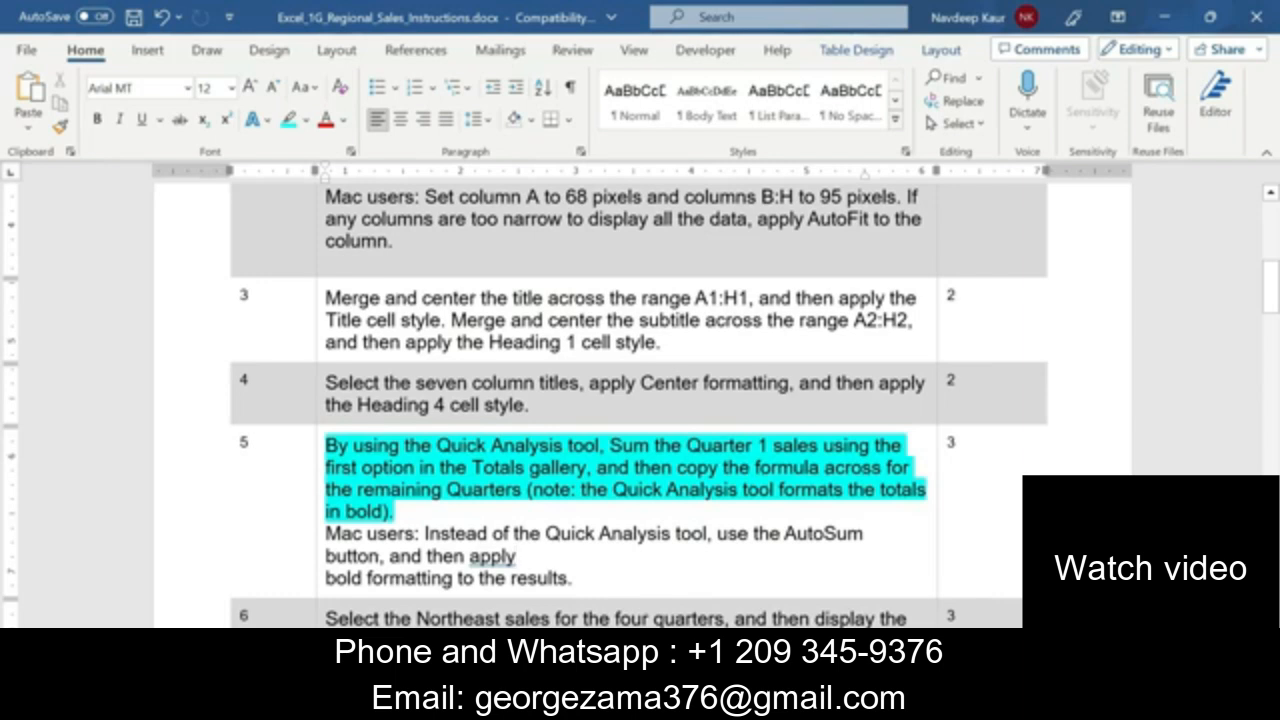
- Remove the highlight from the step 5 instructions and highlight the whole step 6 text about totaling the Northeast sales
left_click_drag(326, 446, 418, 513)
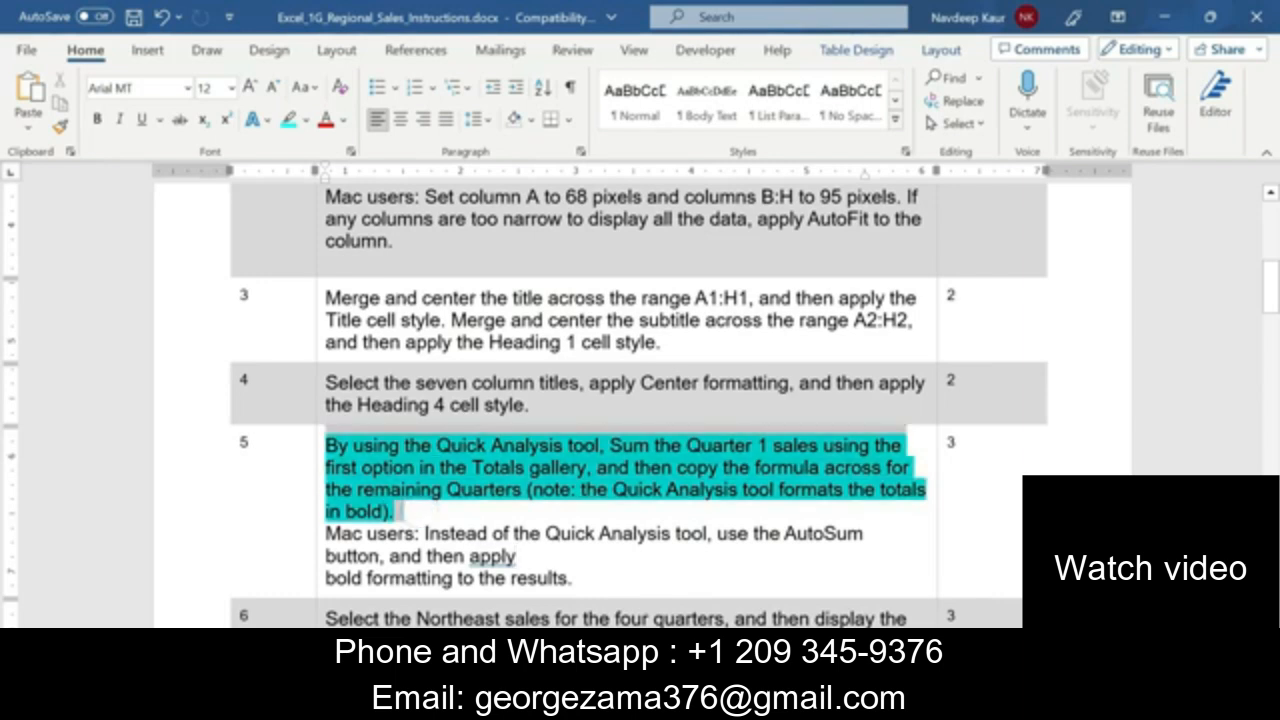
left_click(400, 420)
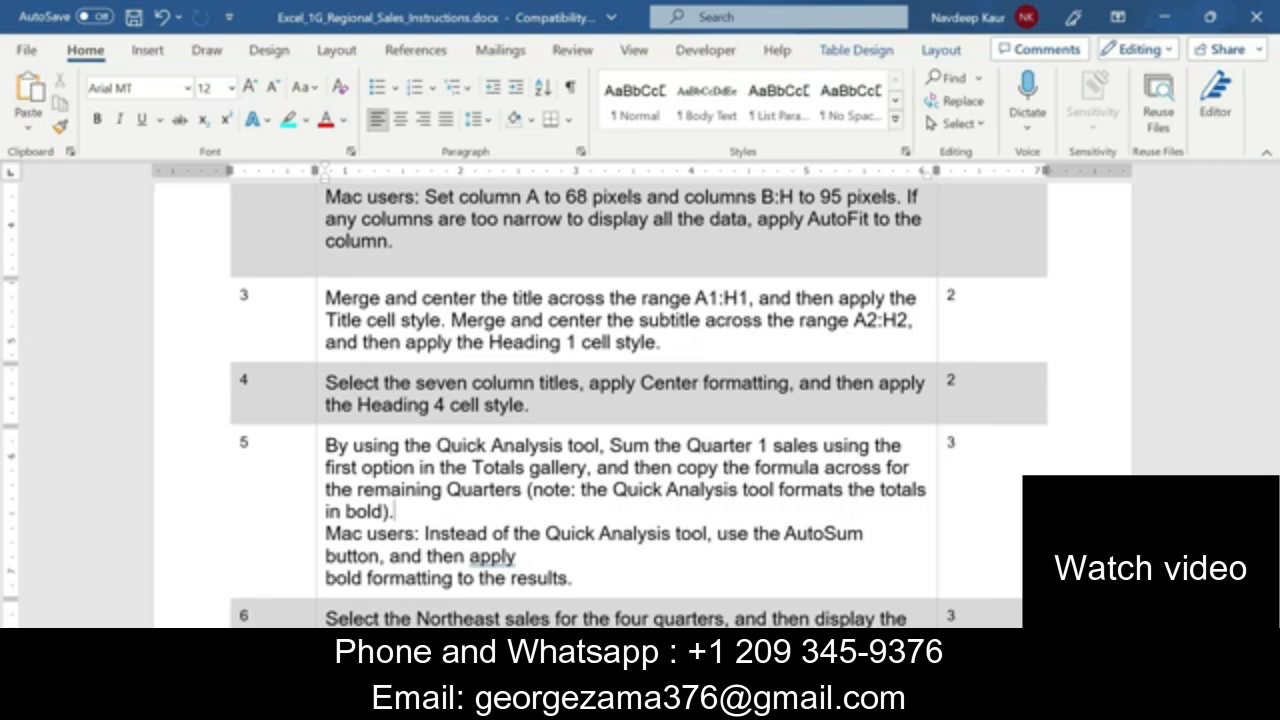
scroll(640, 405, "down", 5)
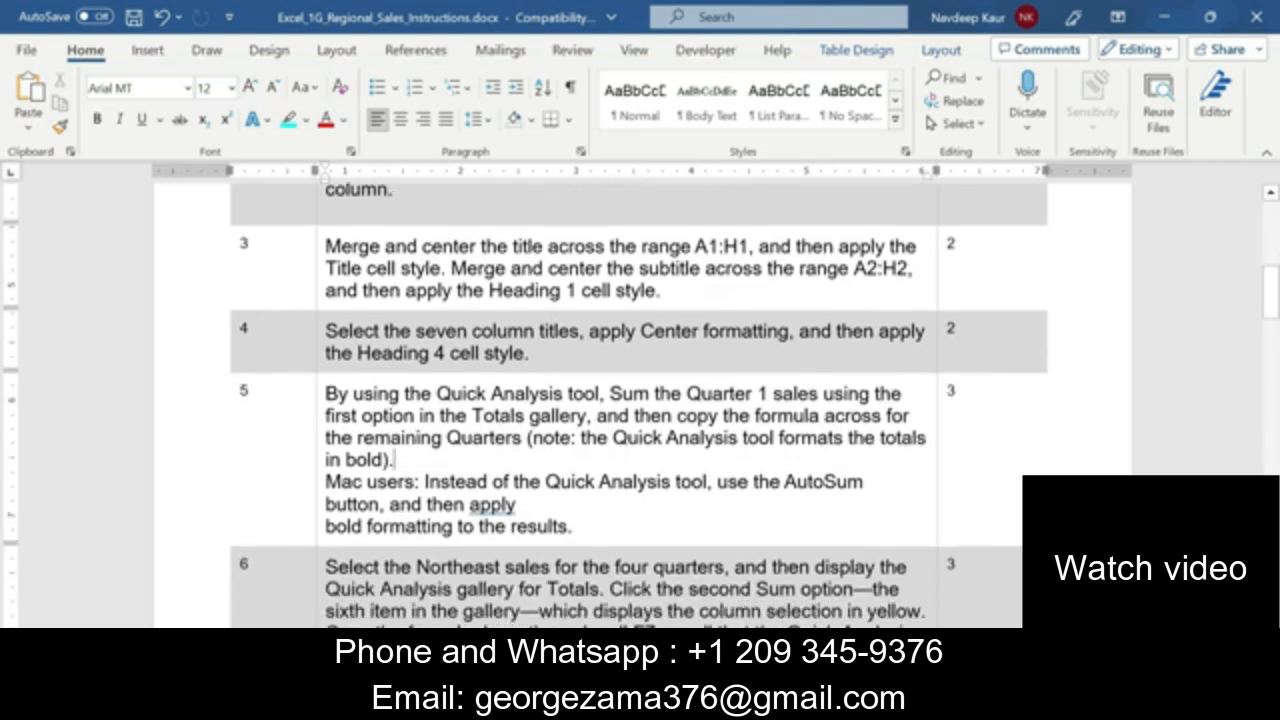
left_click_drag(766, 528, 325, 394)
left_click(433, 368)
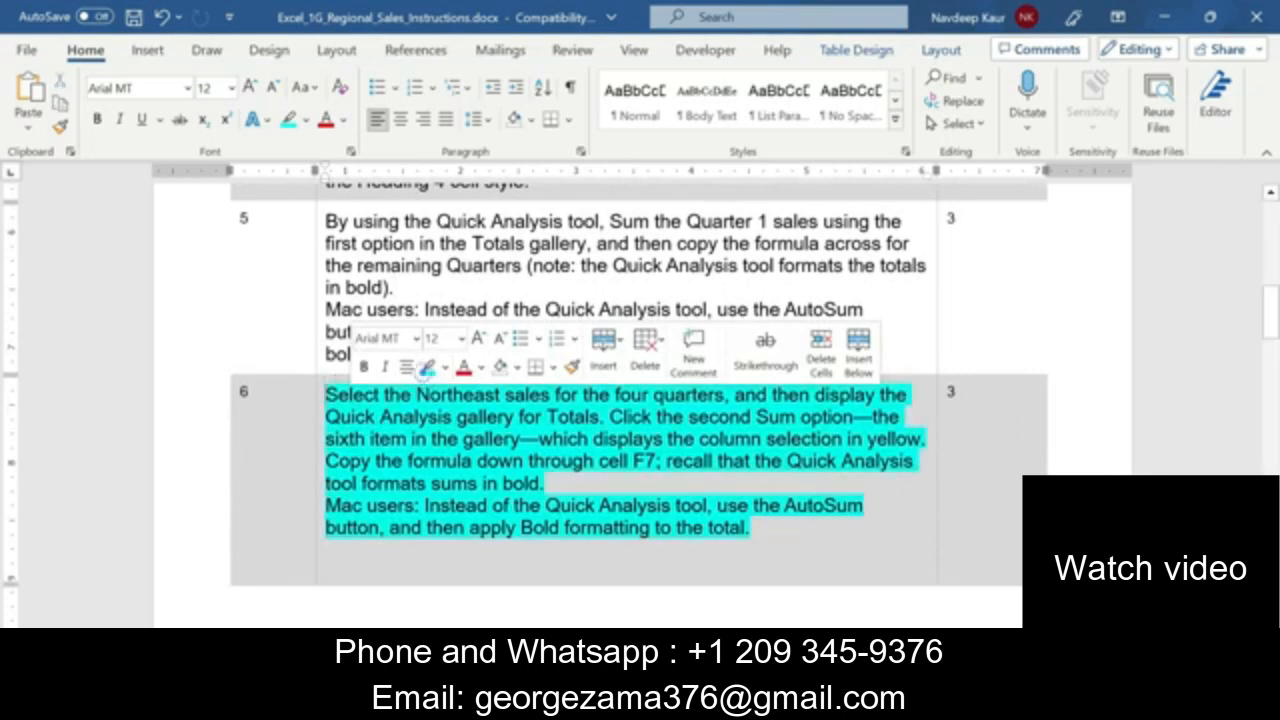
scroll(640, 405, "up", 1)
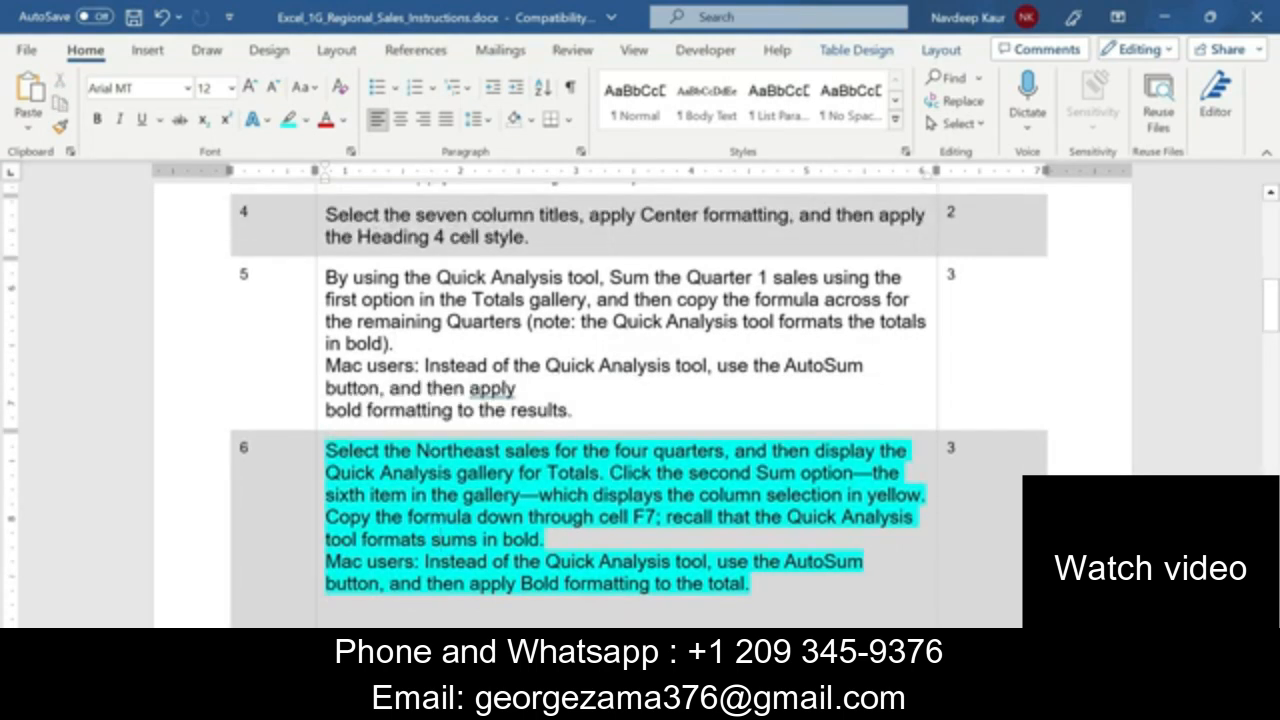
left_click(794, 589)
- Switch to Excel, examine the Northeast sales for the four quarters in B4:E4, and return to the Word instructions
left_click(665, 701)
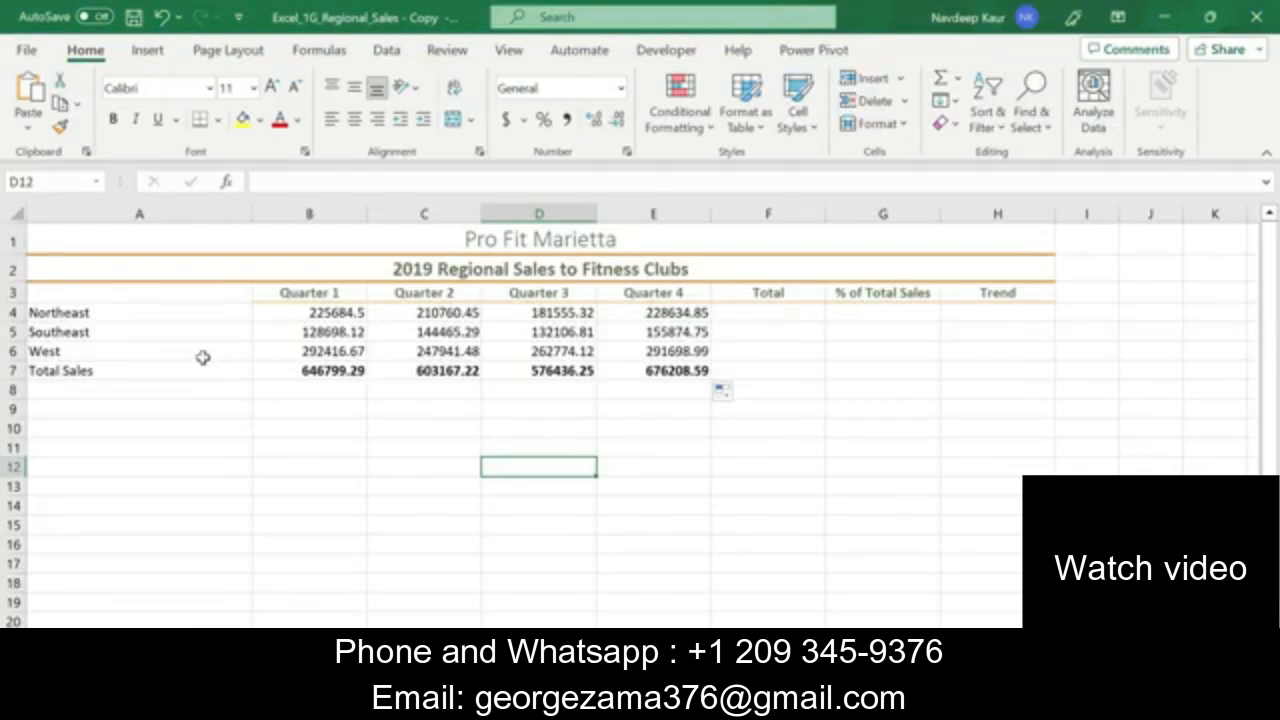
left_click(123, 314)
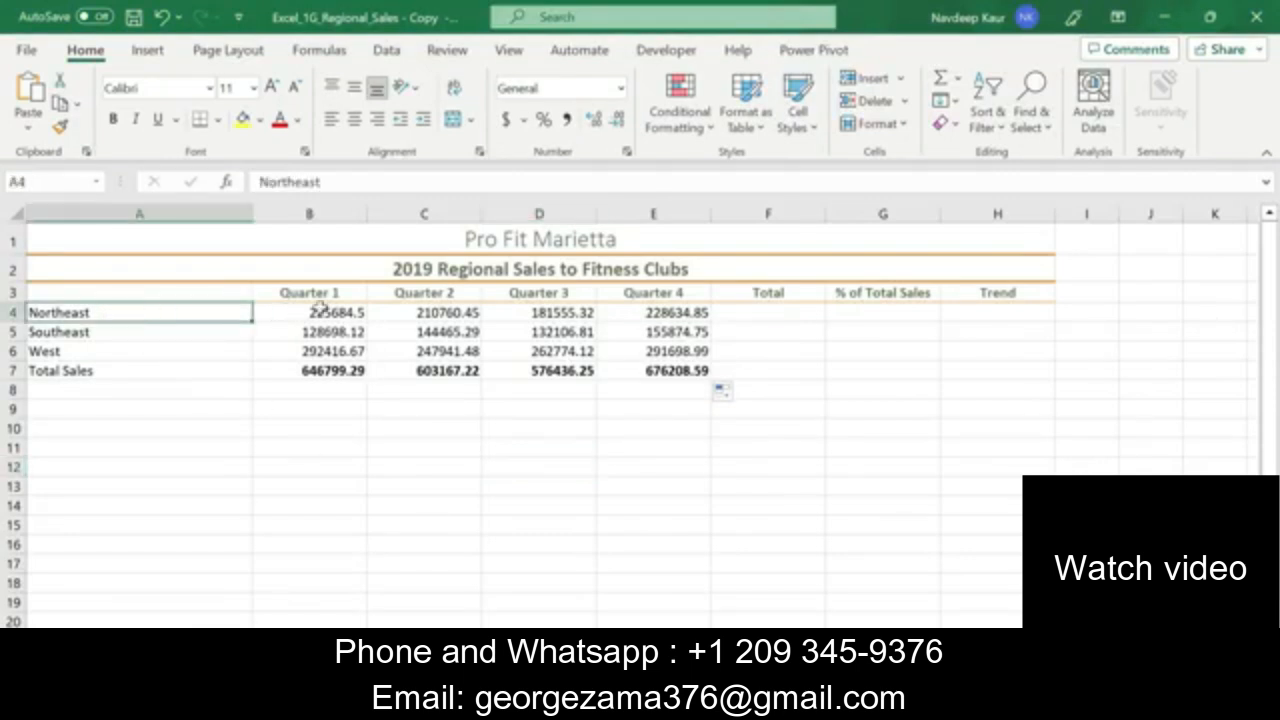
left_click_drag(312, 311, 617, 311)
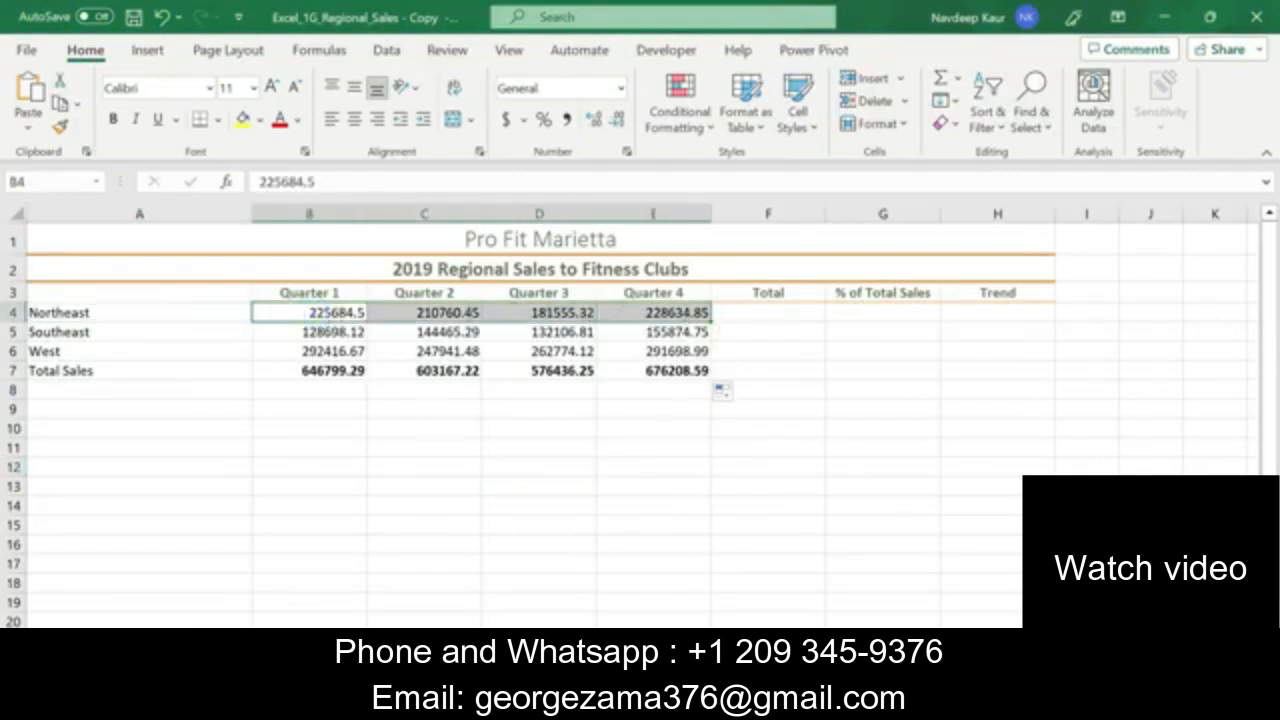
key("alt+Tab")
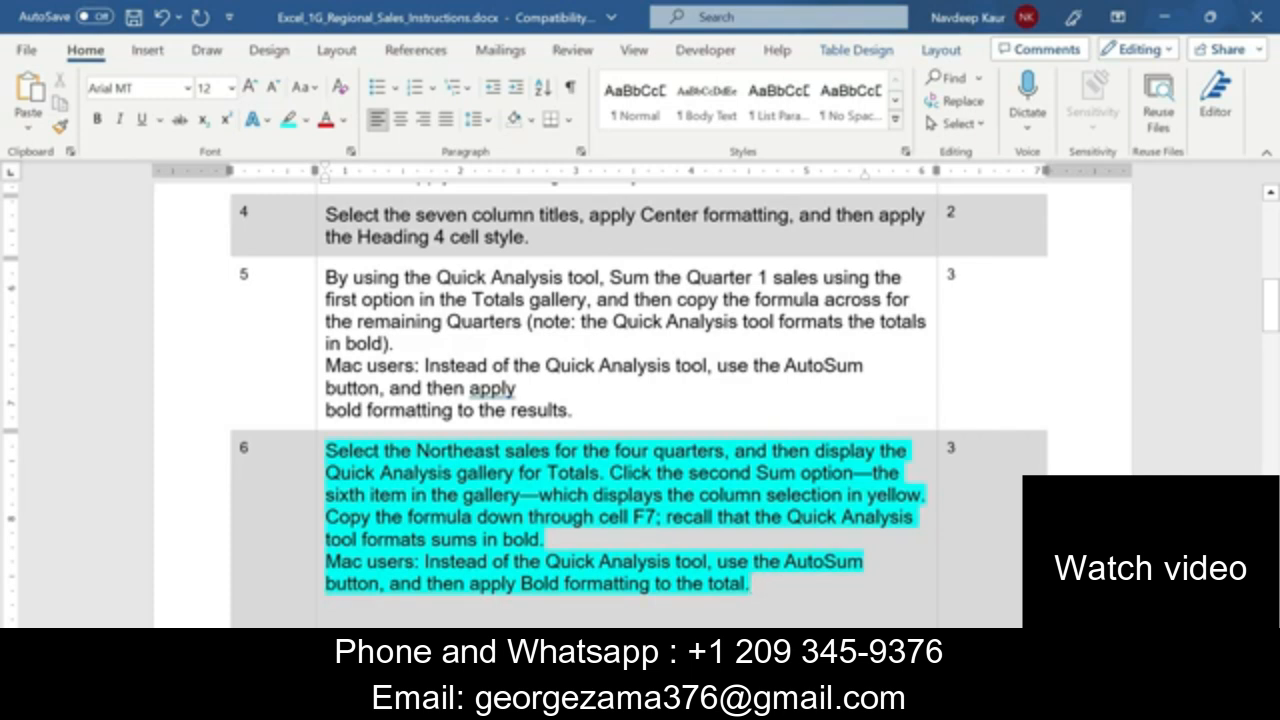
- Remove the highlight from the Mac users note in step 6, leaving the main instruction highlighted
left_click_drag(752, 584, 326, 561)
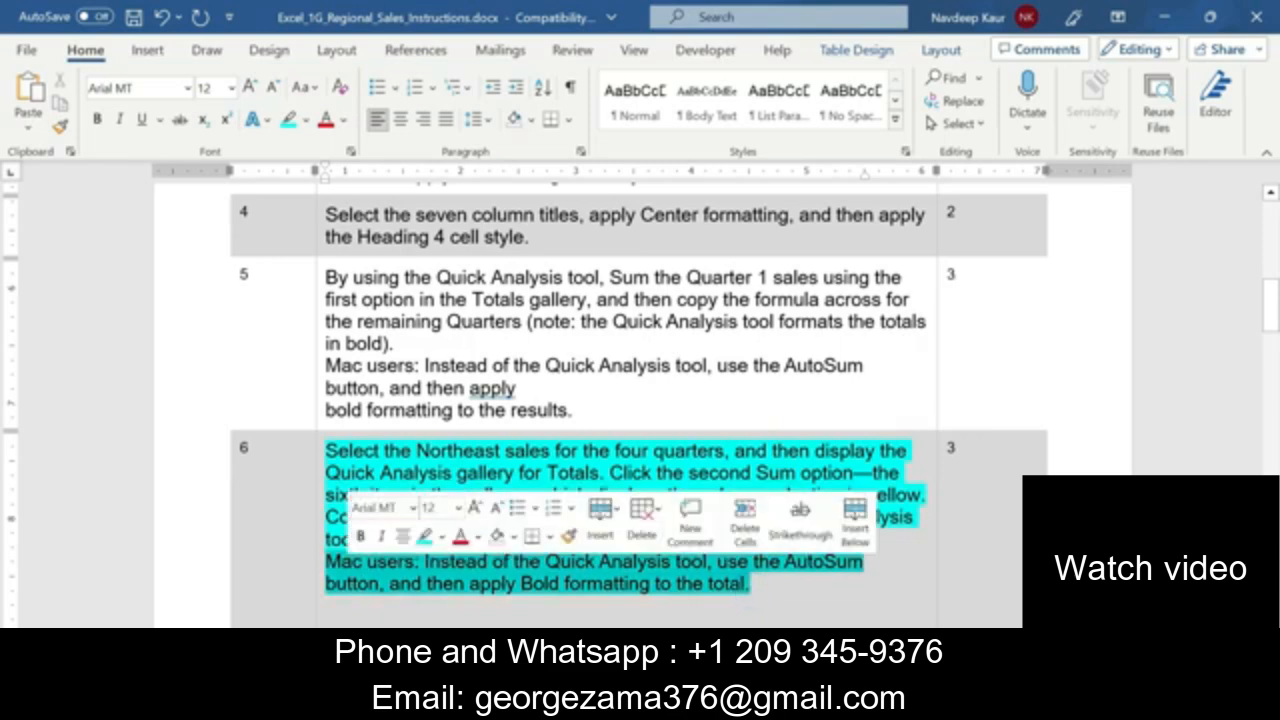
left_click(424, 535)
left_click(490, 582)
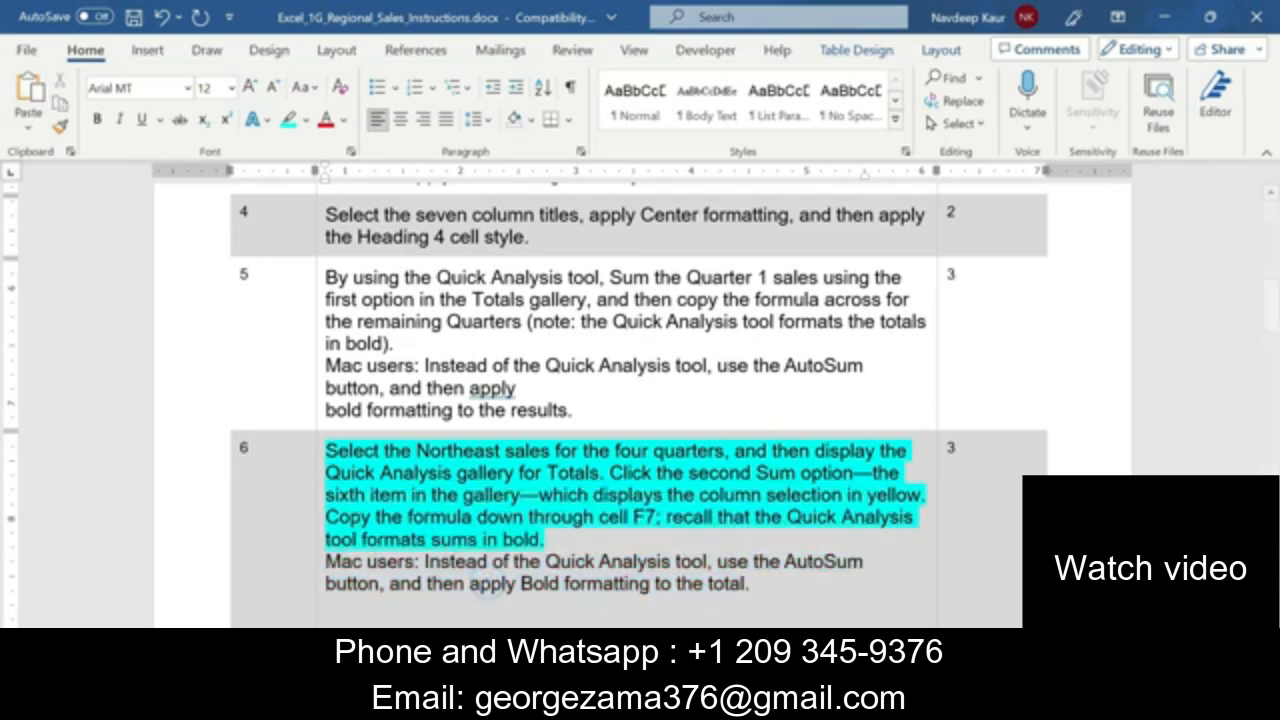
- Switch to Excel and examine the Total cells F4:F7, the quarterly totals in B7:E7, and the region names in A4:A6
left_click(745, 703)
left_click_drag(786, 313, 776, 372)
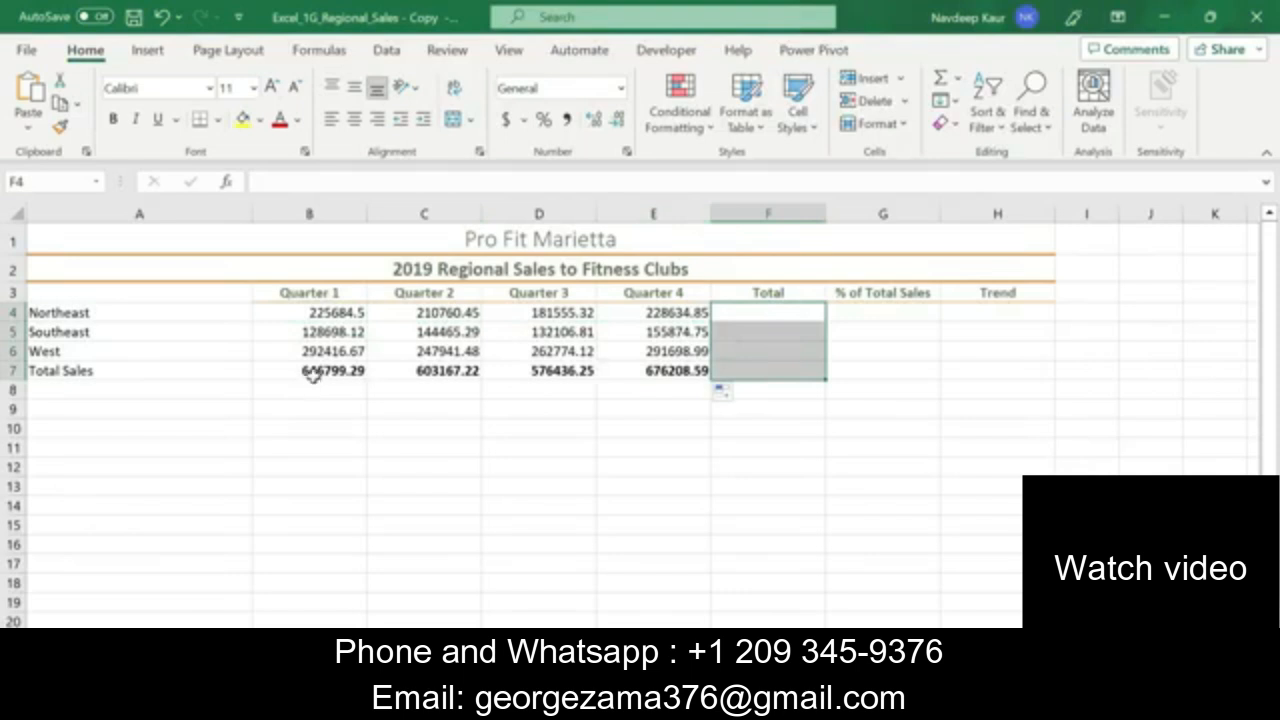
left_click_drag(306, 371, 664, 360)
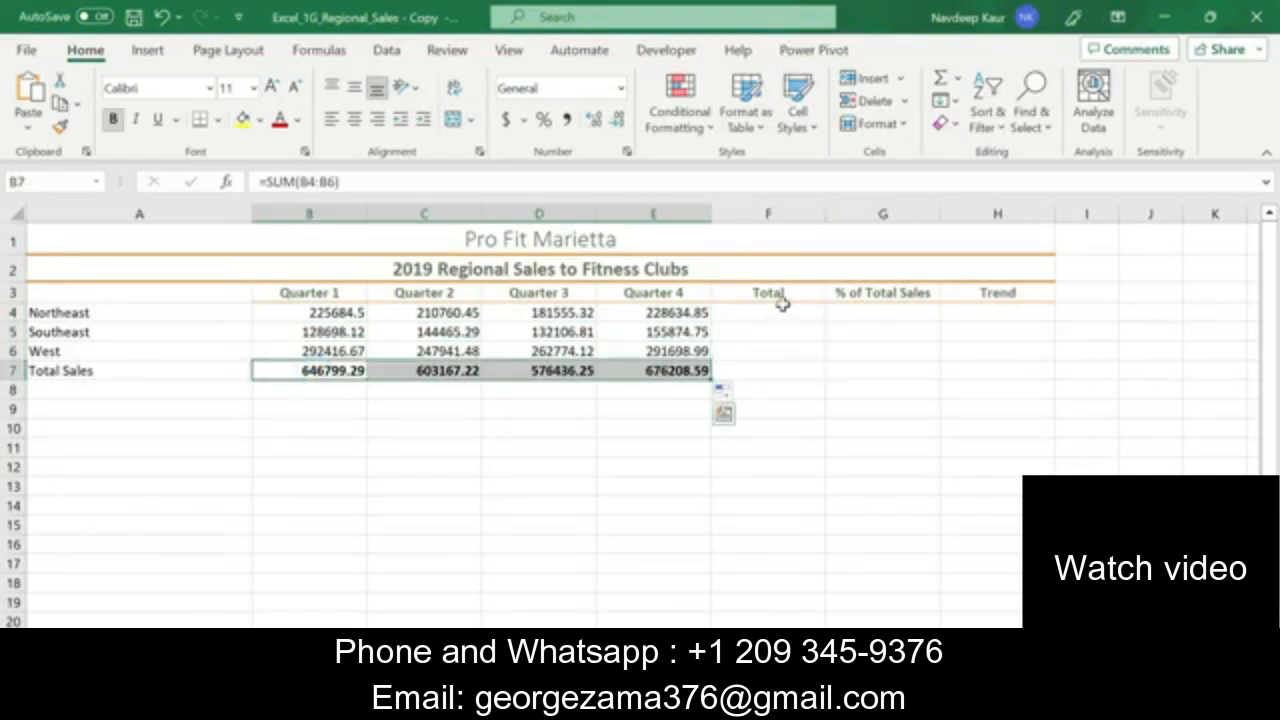
left_click_drag(780, 312, 771, 372)
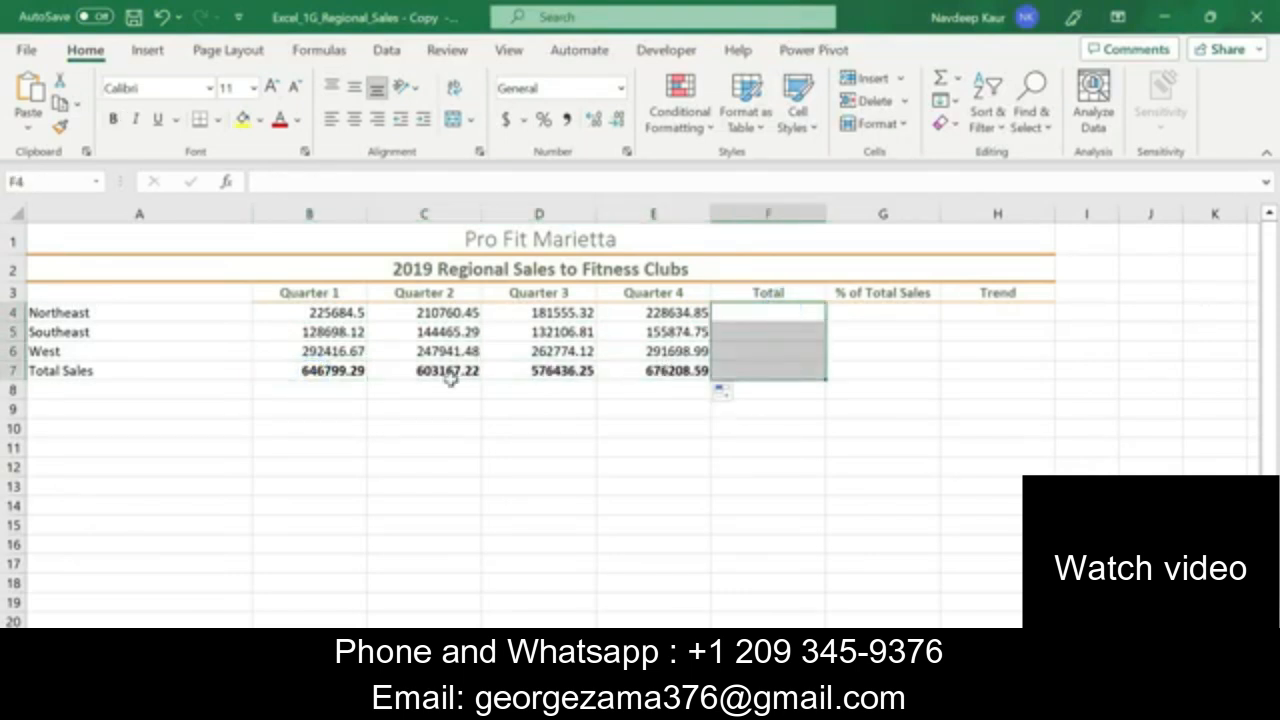
left_click(95, 311)
left_click(116, 331)
left_click(114, 351)
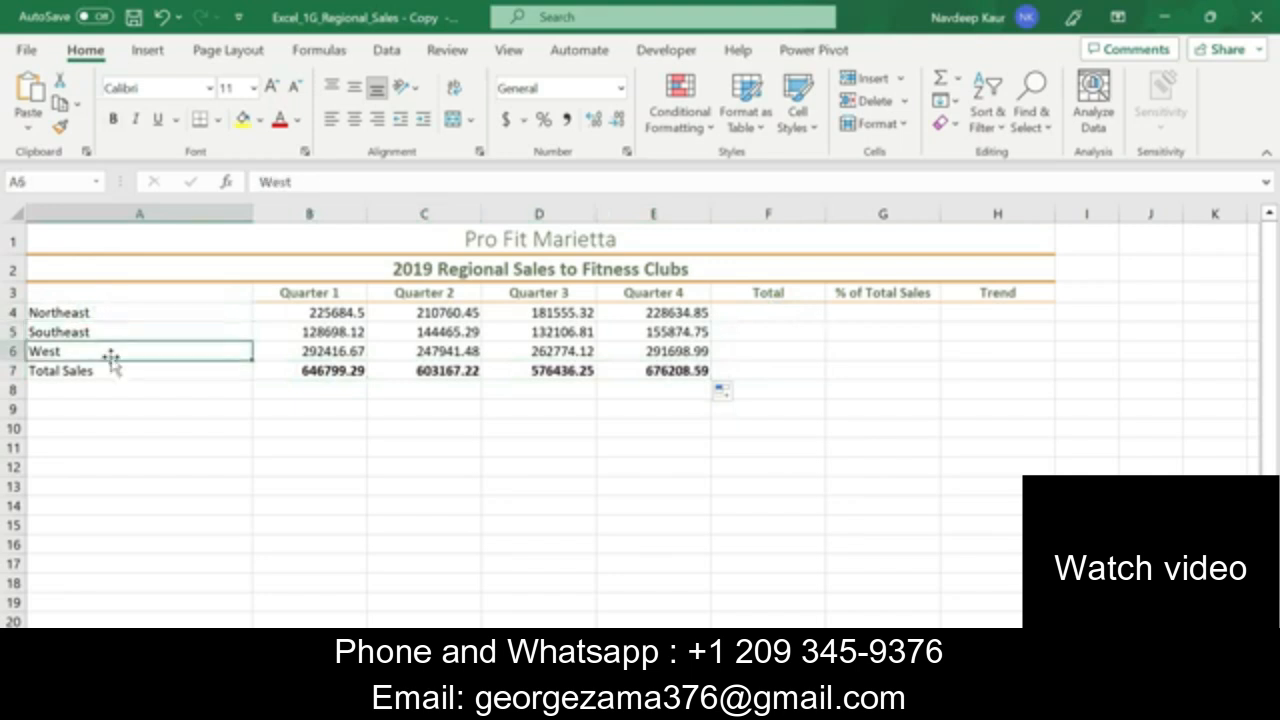
- Sum the Northeast sales B4:E4 into the Total column using Quick Analysis and the second Sum option in the Totals gallery
left_click(333, 313)
left_click_drag(333, 313, 645, 322)
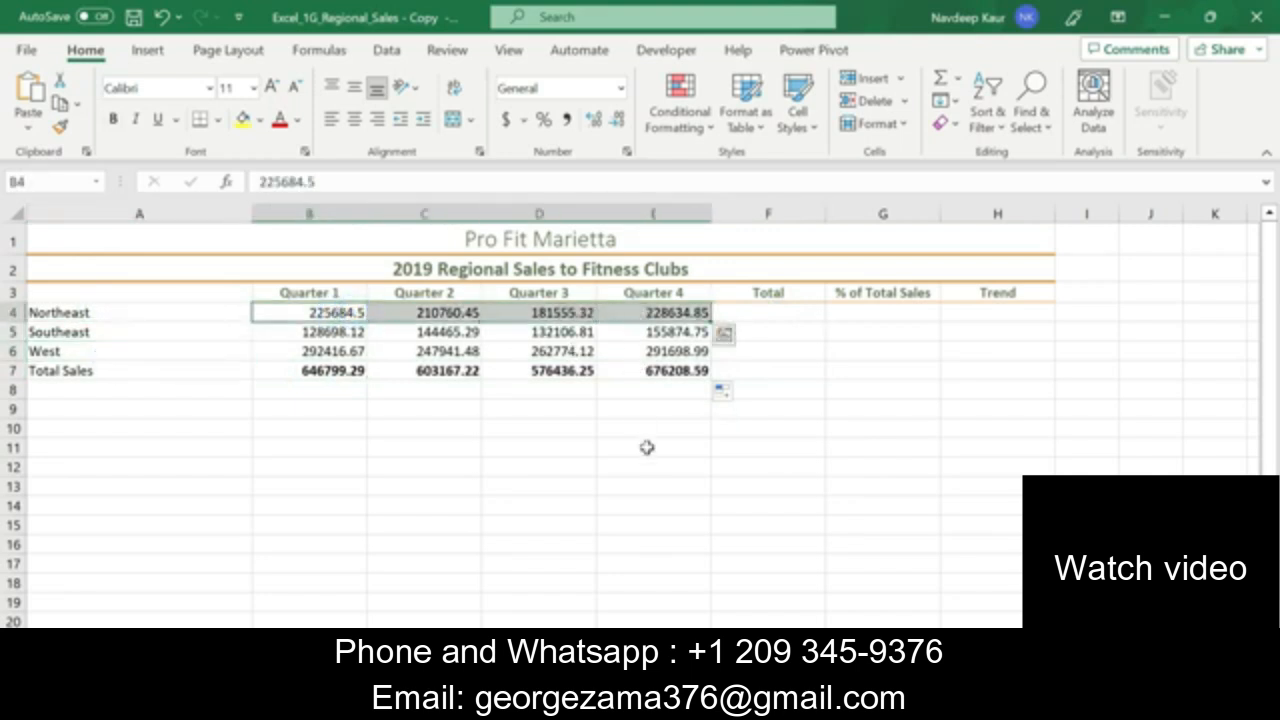
left_click(723, 333)
left_click(686, 373)
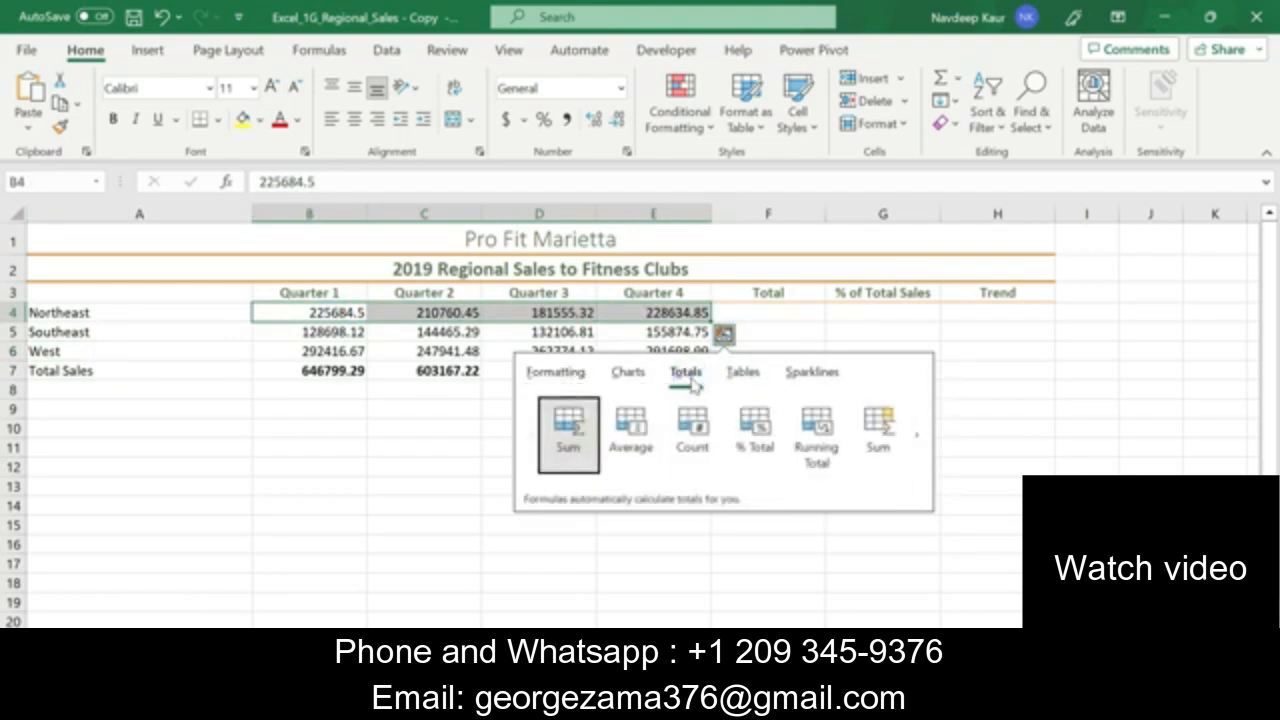
left_click(880, 440)
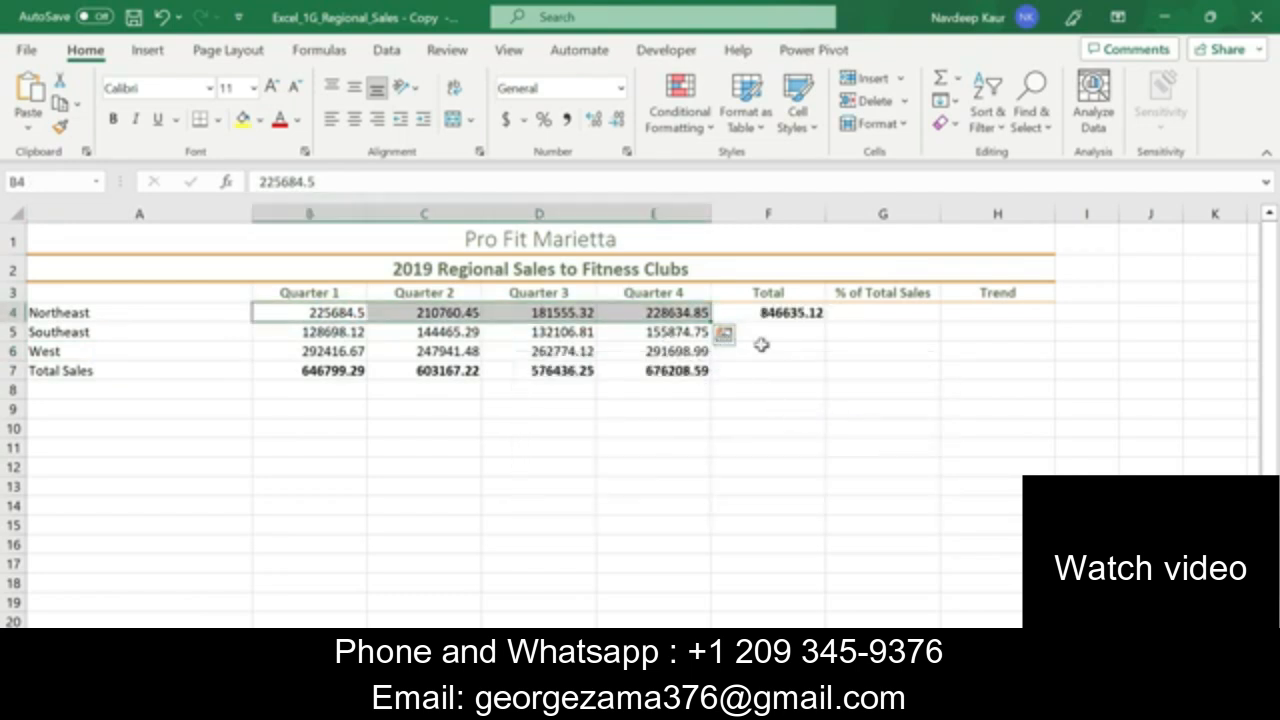
- Recheck step 6 in Word, then copy the Northeast total formula in Excel from F4 down through F7
left_click(795, 702)
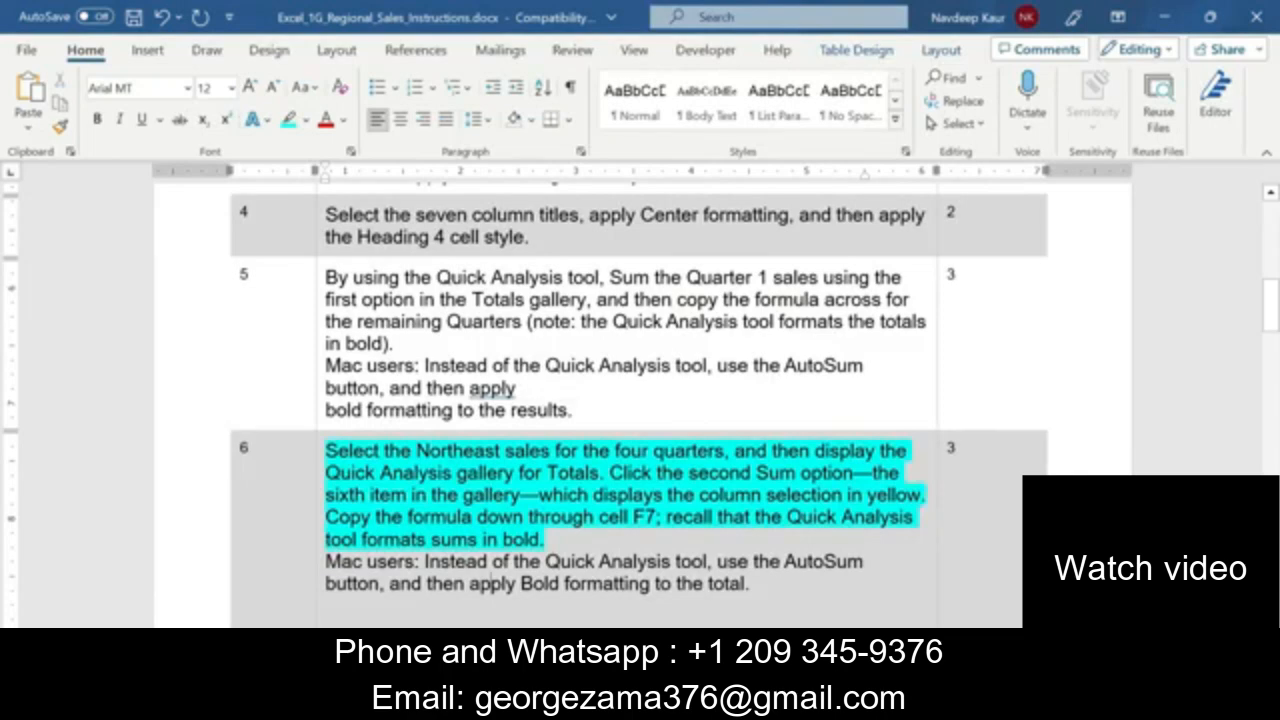
key("alt+Tab")
left_click(816, 318)
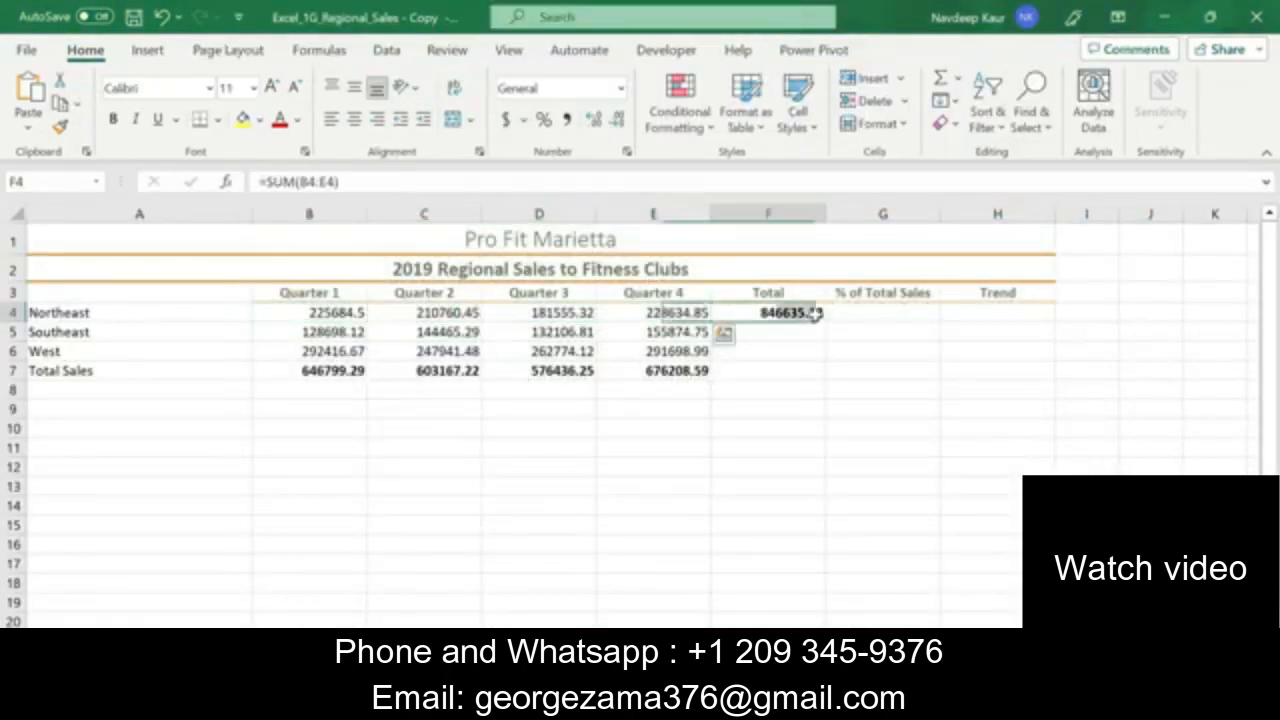
left_click_drag(826, 320, 825, 378)
left_click(779, 464)
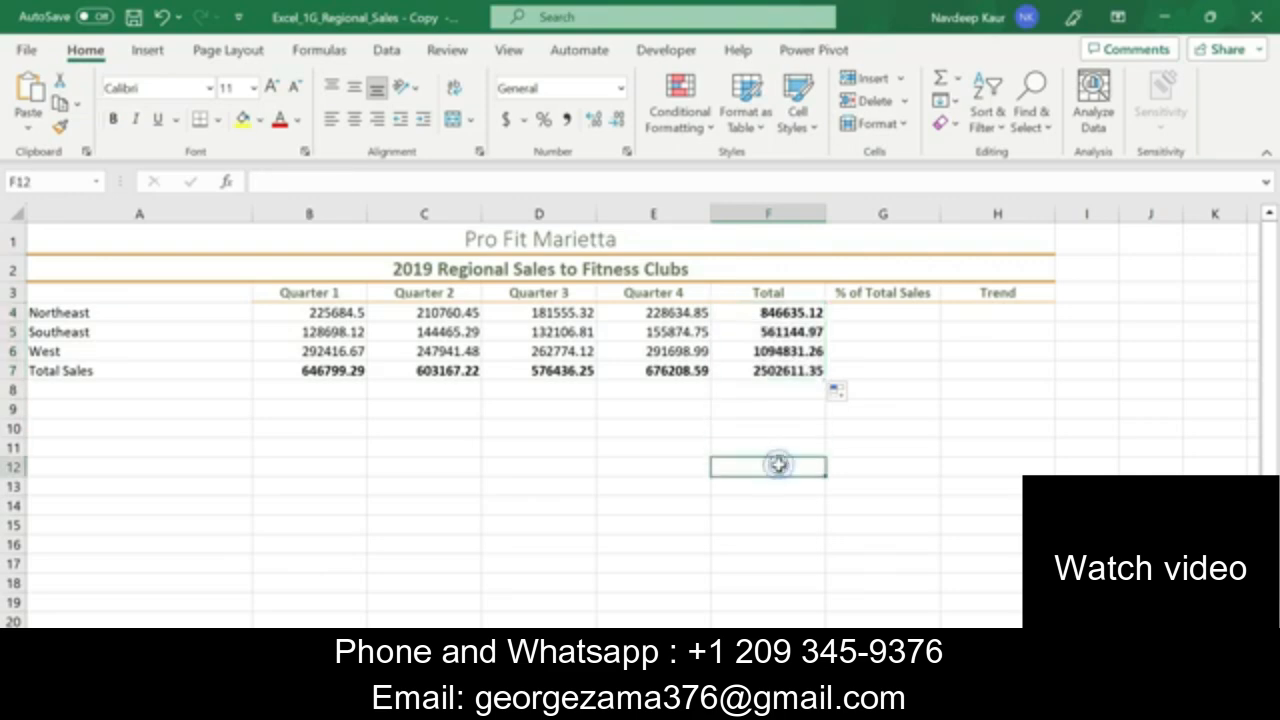
- Return to the Word instructions and remove the highlight from step 6
key("alt+Tab")
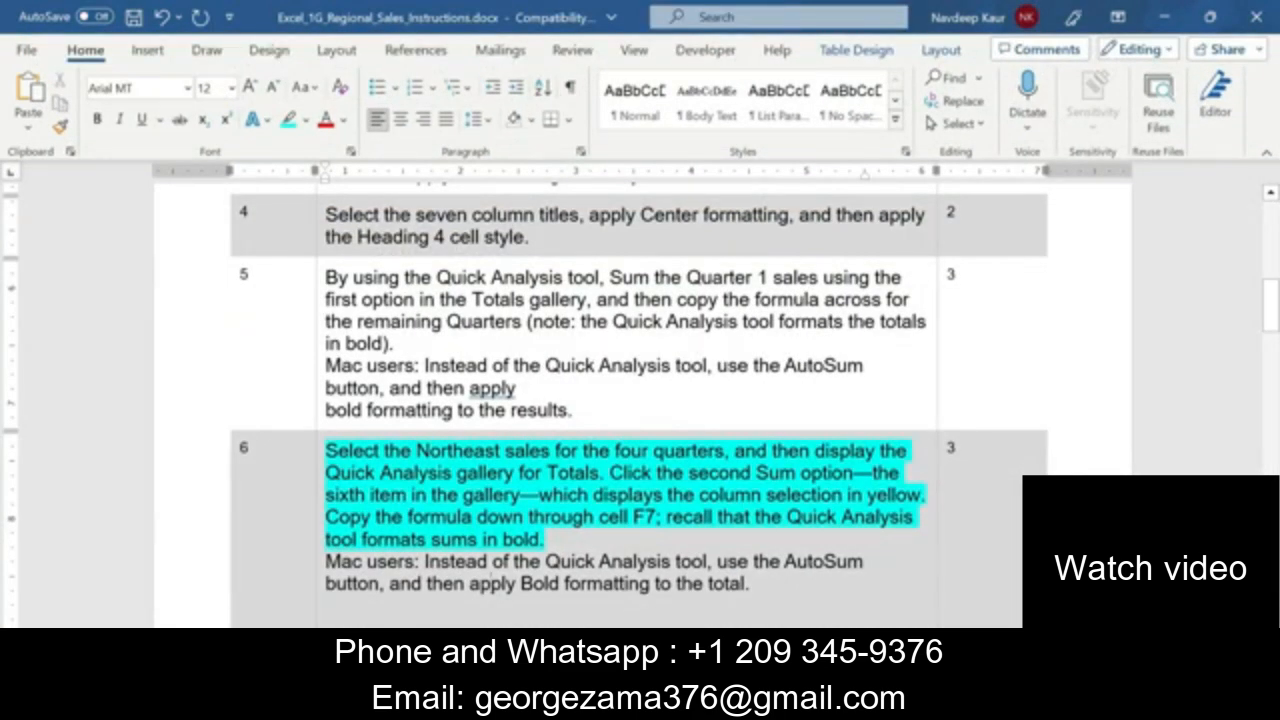
left_click_drag(546, 540, 326, 450)
left_click(412, 427)
- Examine the remaining project instructions from step 7 to step 17, and return to step 7
scroll(491, 503, "down", 8)
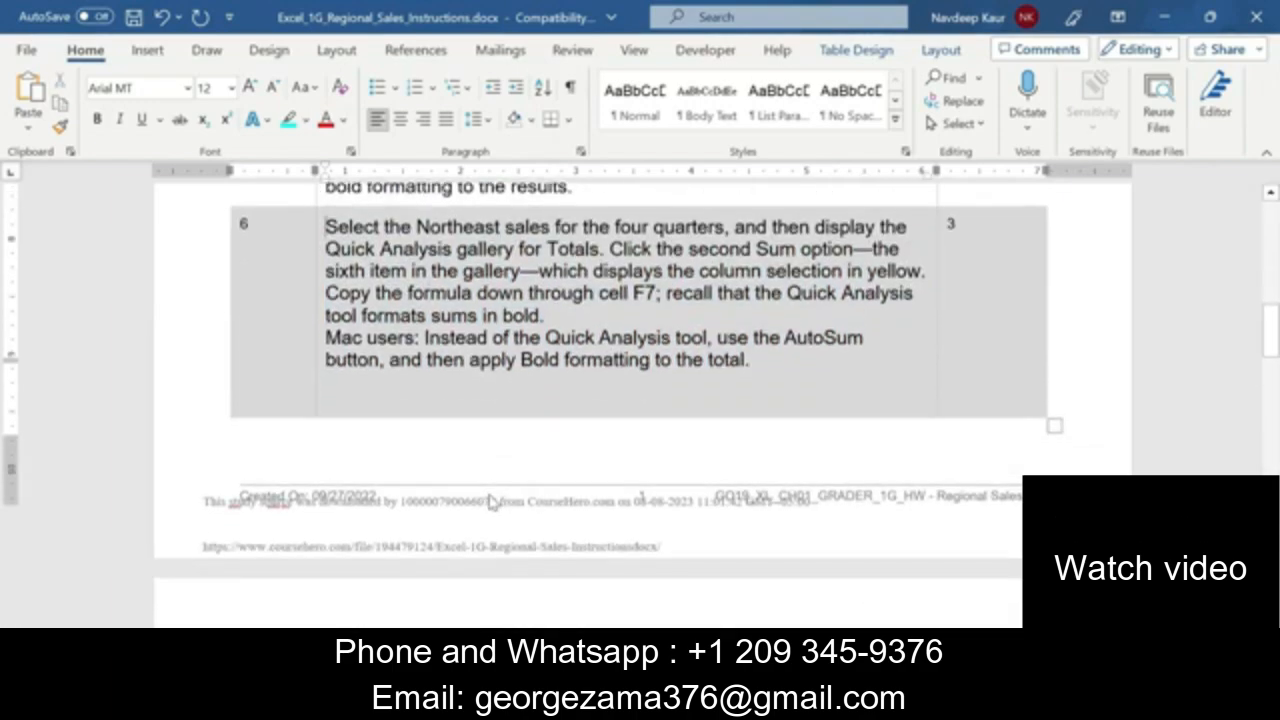
scroll(491, 503, "down", 15)
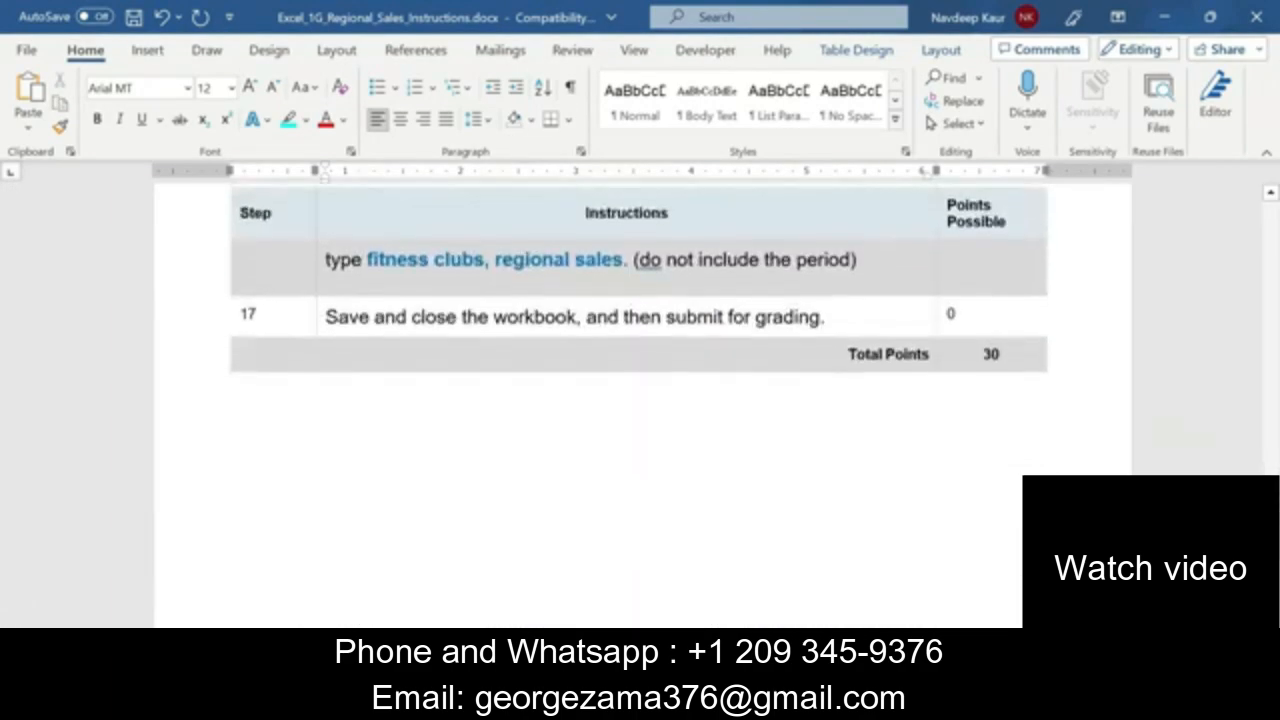
scroll(491, 503, "up", 5)
scroll(491, 503, "up", 18)
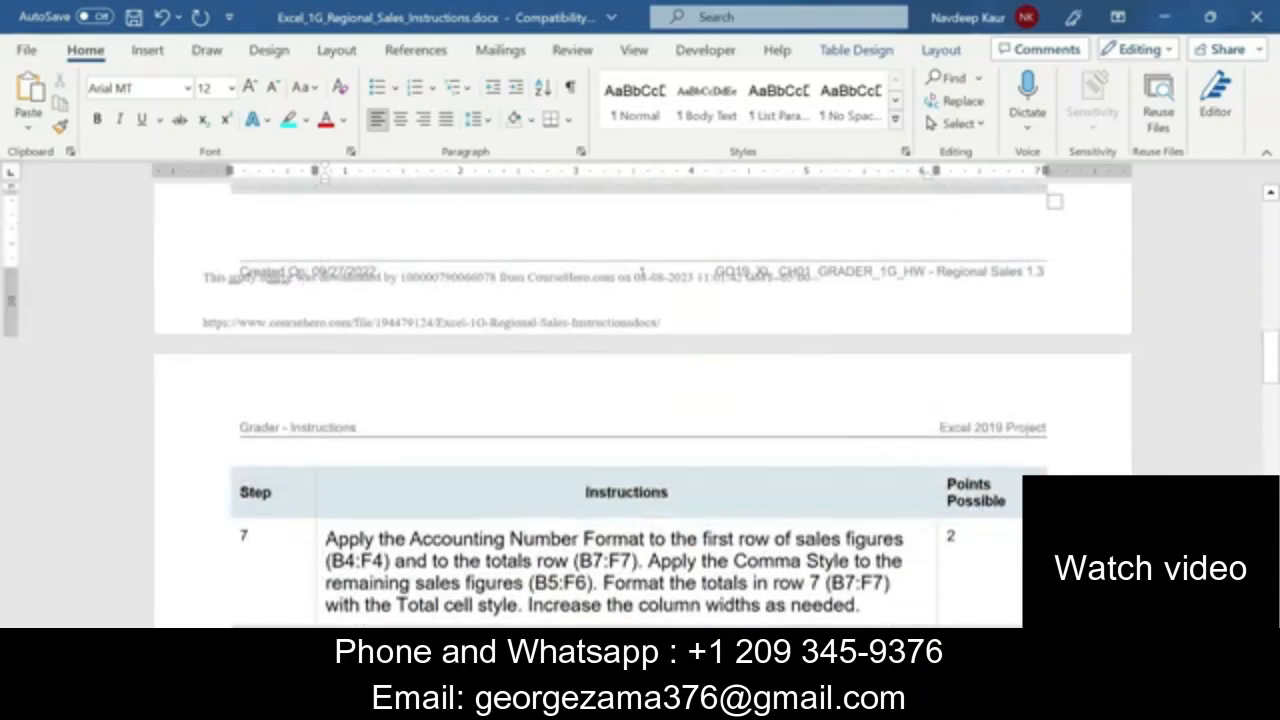
scroll(640, 400, "down", 10)
scroll(640, 400, "up", 3)
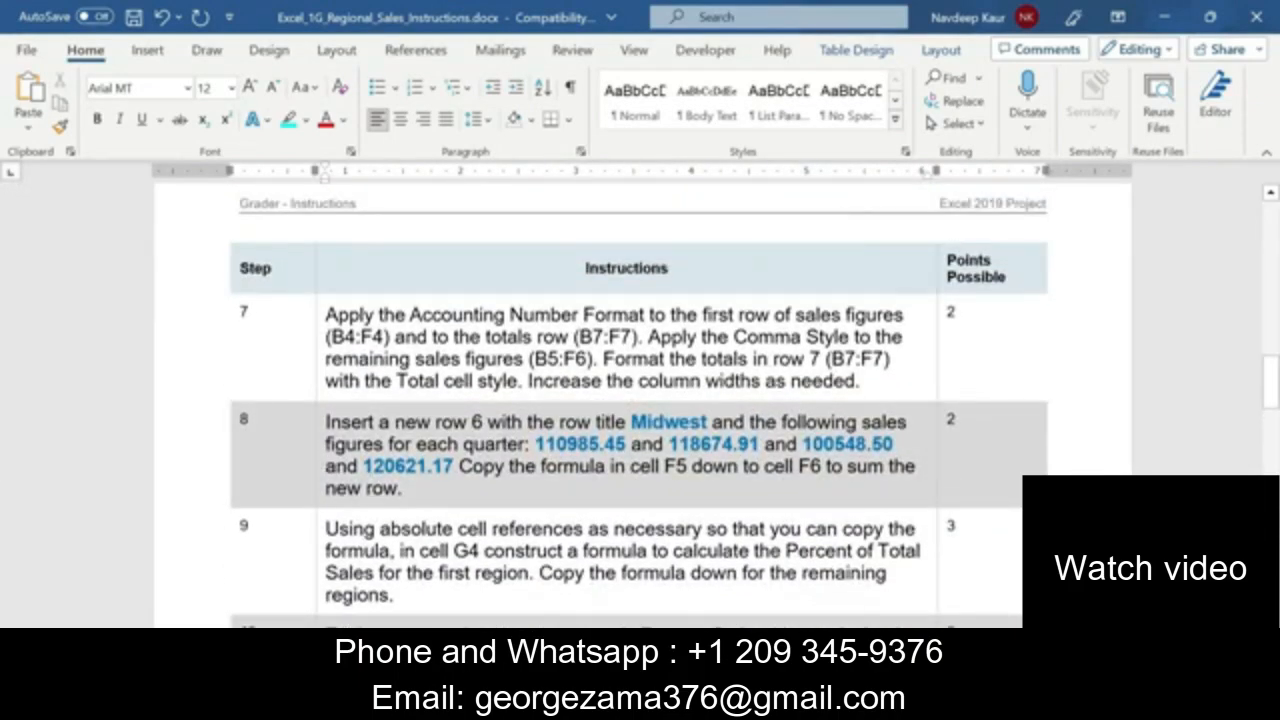
scroll(640, 400, "down", 10)
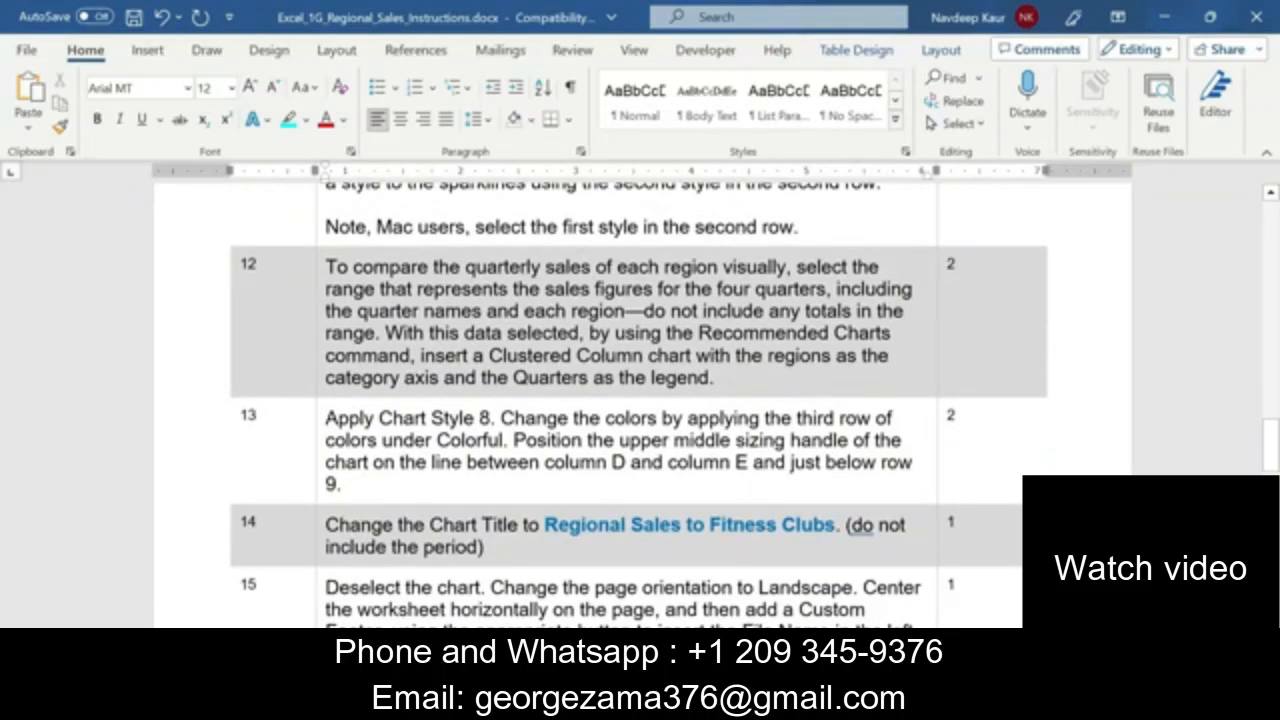
scroll(640, 400, "up", 15)
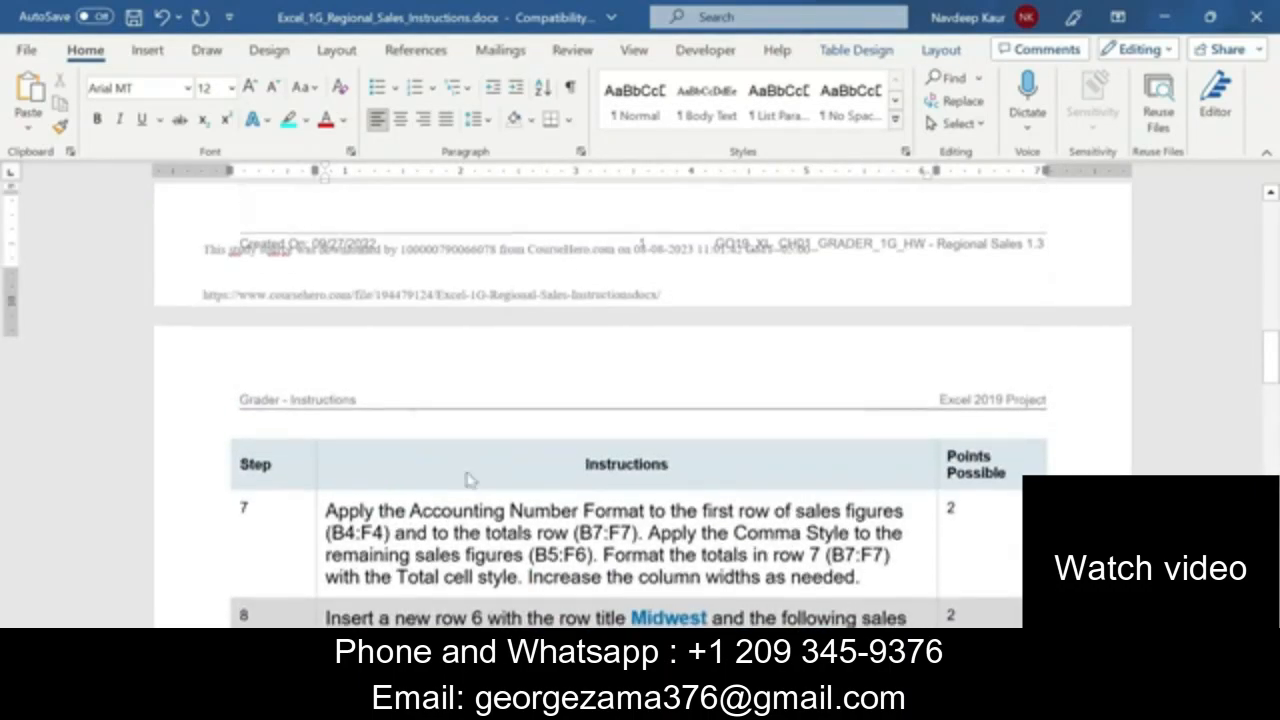
scroll(763, 486, "down", 5)
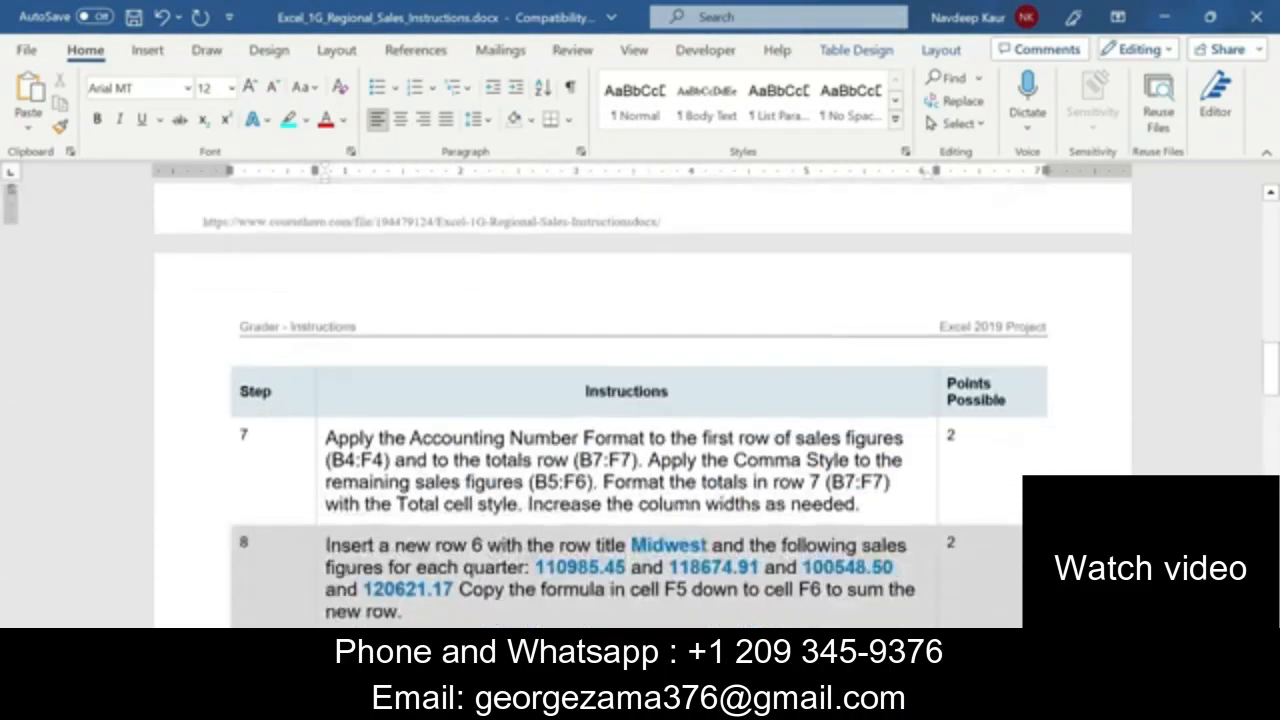
- Highlight the step 7 instructions about number formats, the Total cell style, and column widths
left_click(861, 493)
left_click_drag(861, 493, 322, 430)
left_click(411, 405)
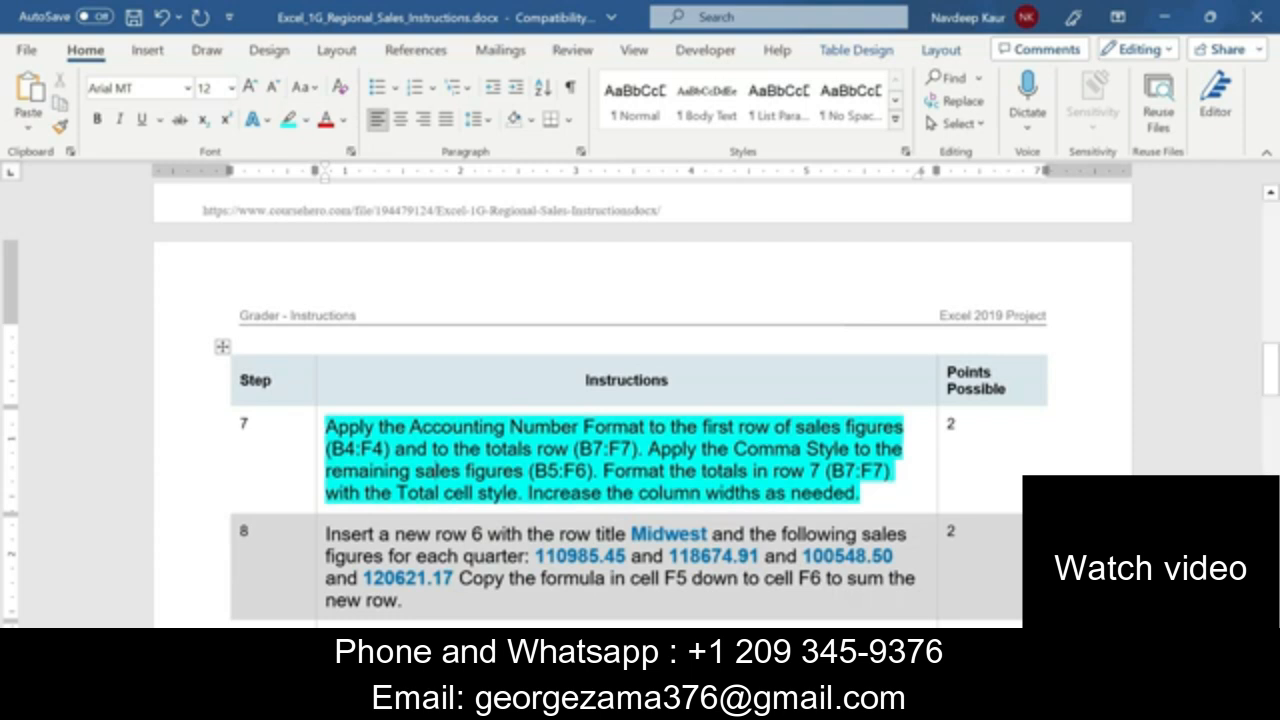
- Copy the reference B4:F4 from step 7, apply the Accounting number format to that range in Excel, and return to Word
left_click_drag(330, 448, 383, 448)
key("ctrl+c")
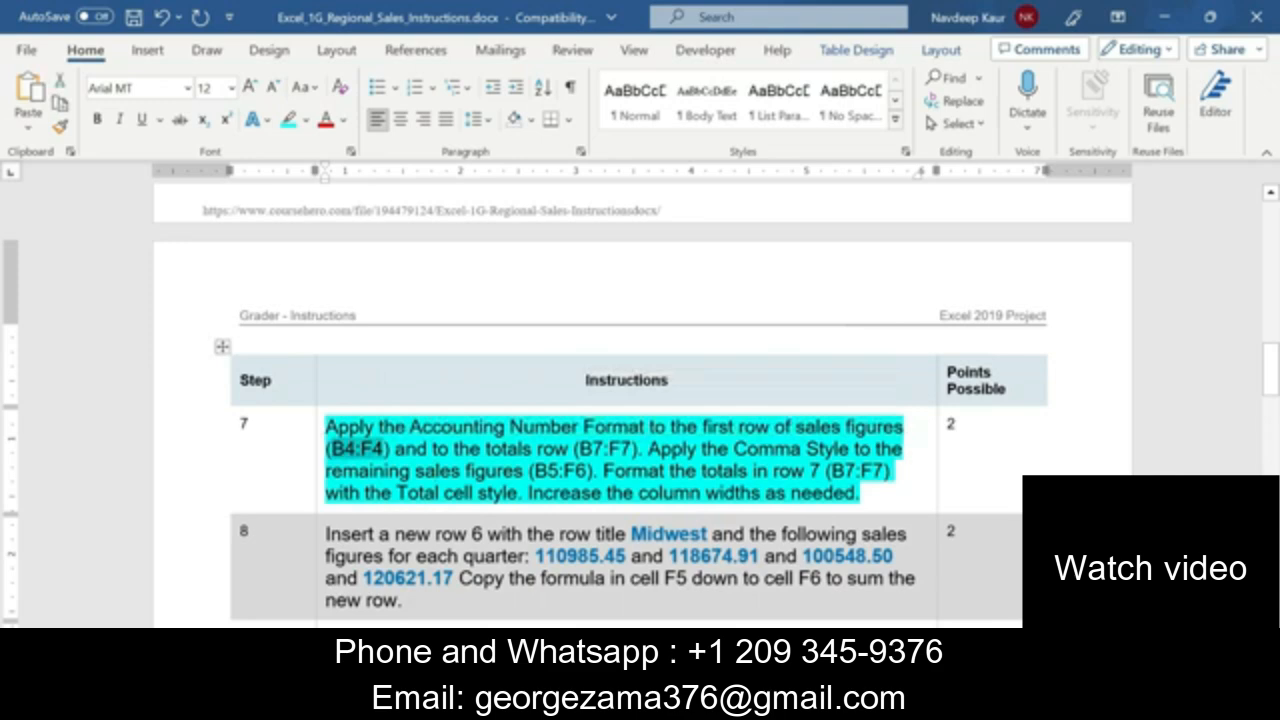
key("alt+Tab")
left_click(64, 182)
key("ctrl+v")
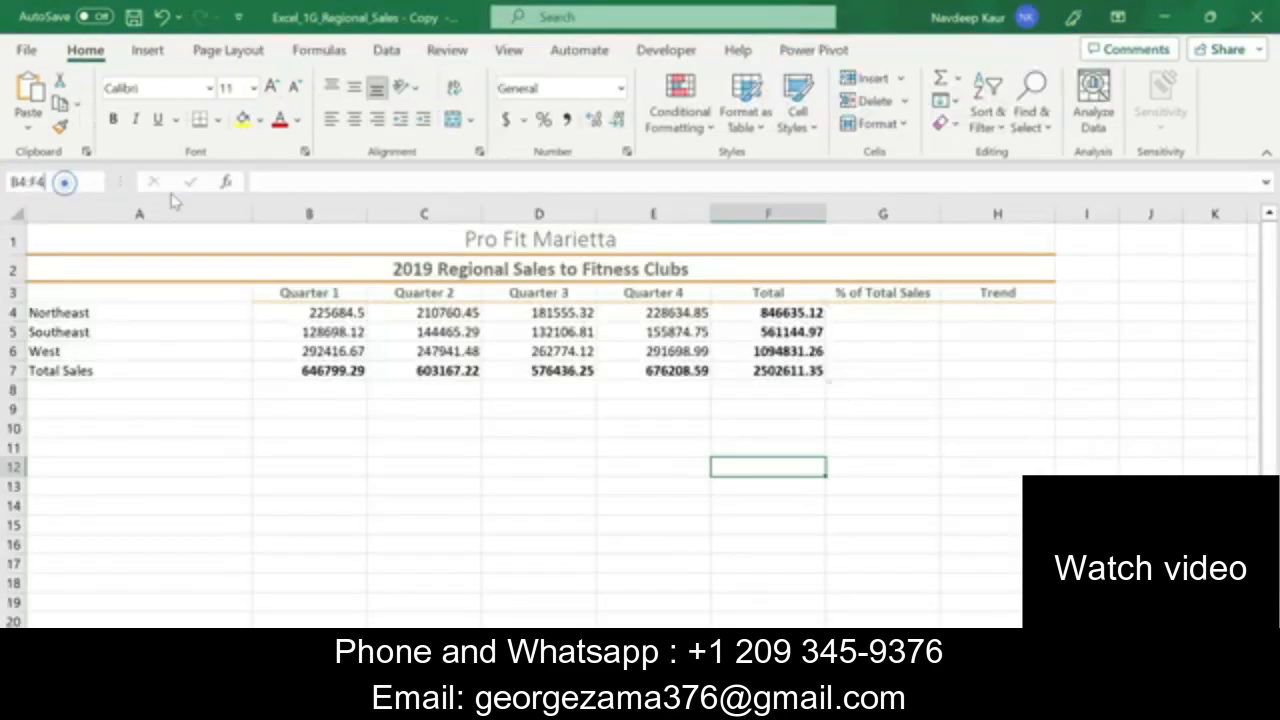
key("Return")
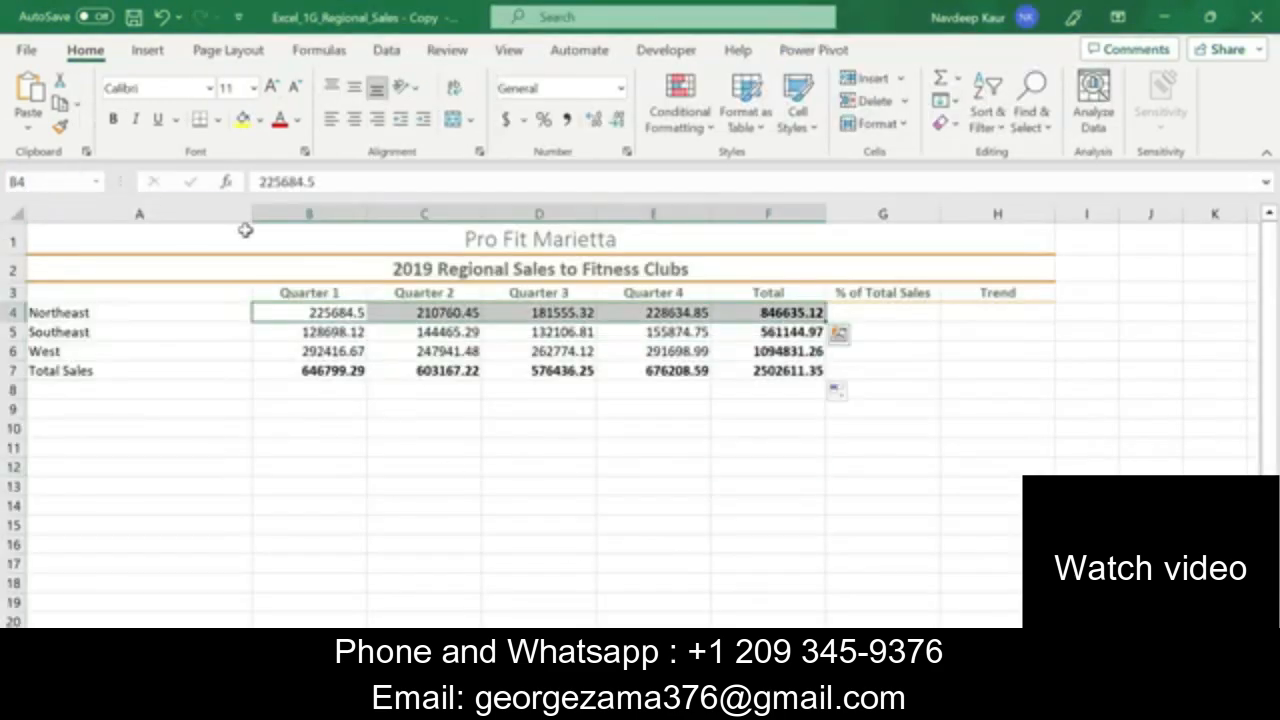
left_click(621, 88)
left_click(600, 262)
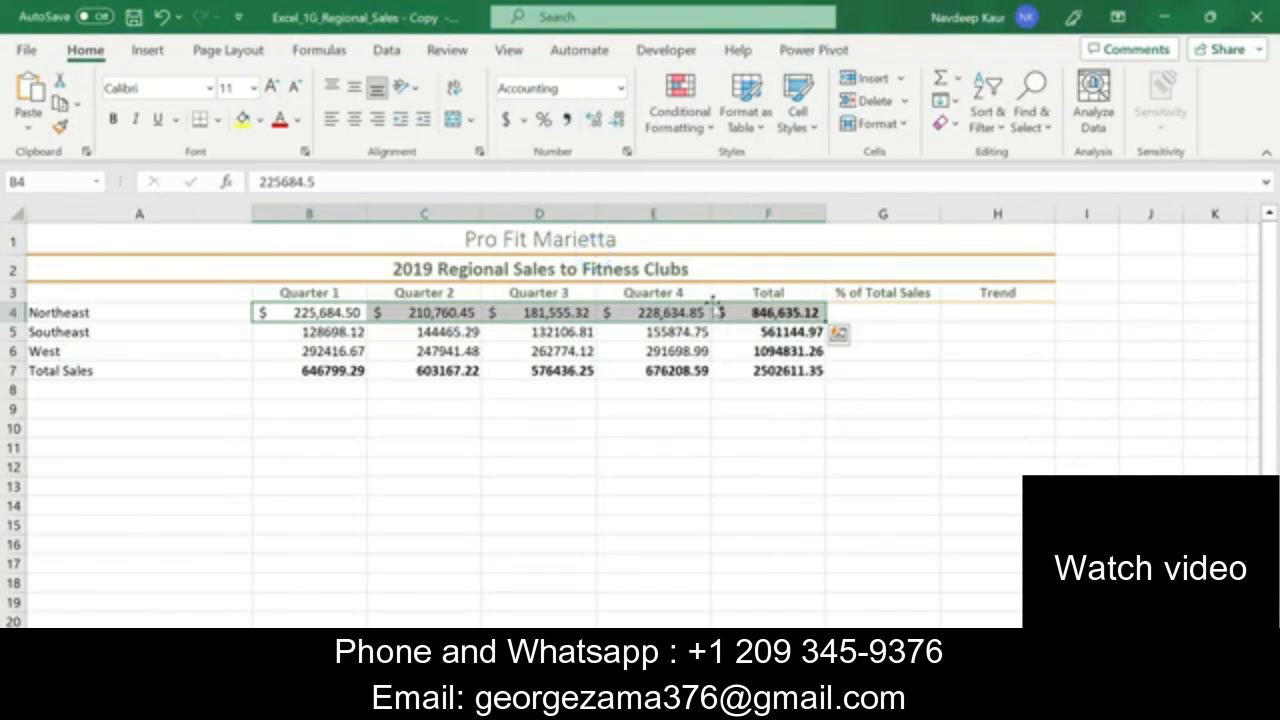
left_click(661, 464)
key("alt+Tab")
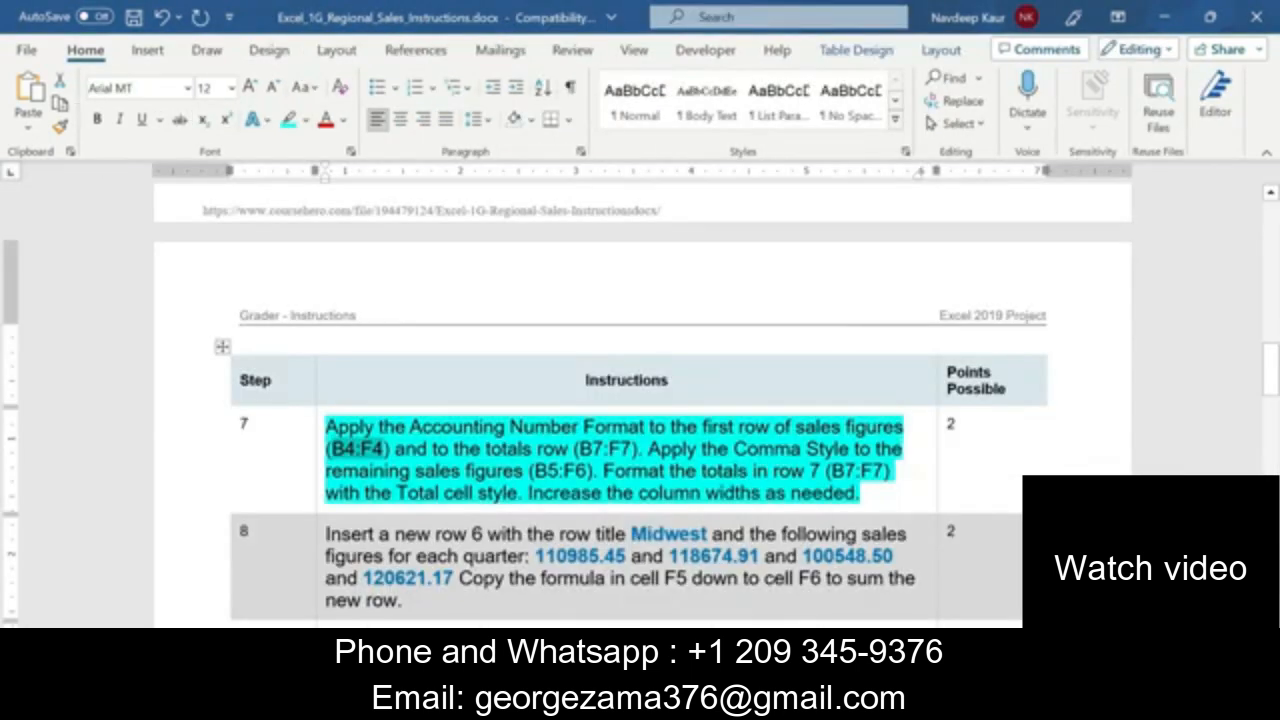
- Select the totals reference B7:F7 in step 7, then apply the Accounting number format to that range in Excel
left_click_drag(581, 449, 631, 450)
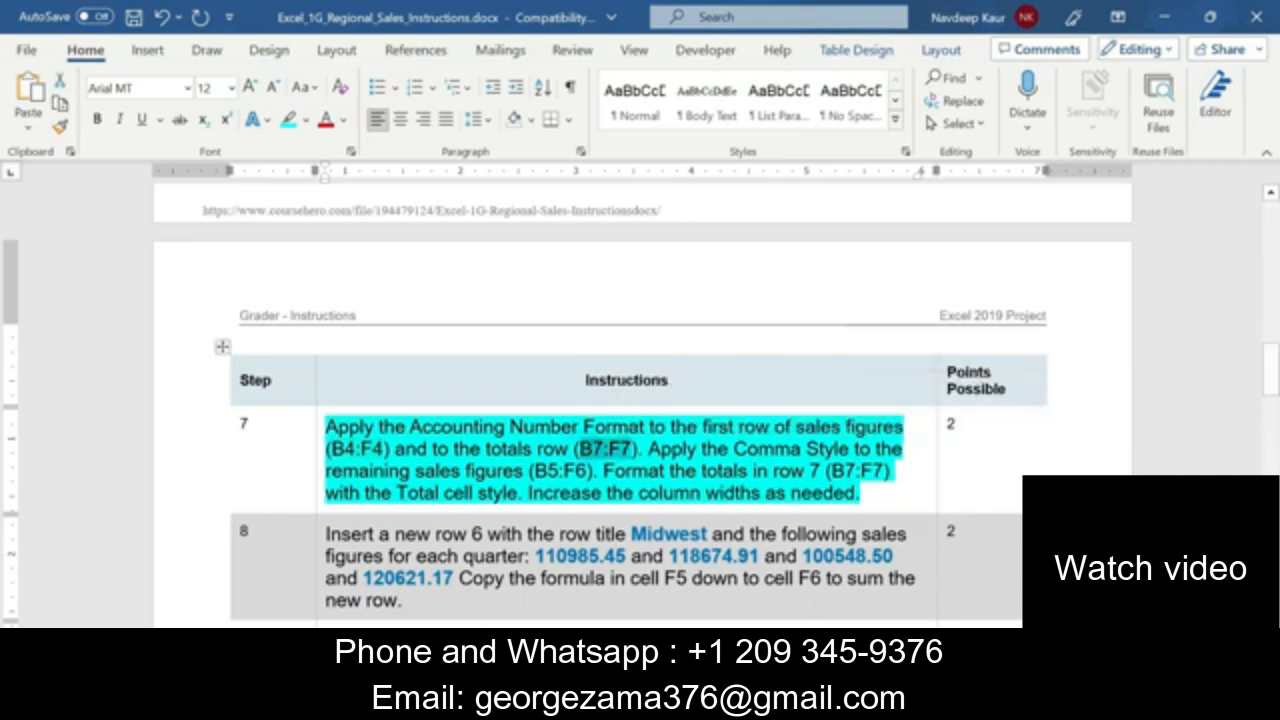
key("alt+Tab")
left_click(66, 184)
type("B7:F7")
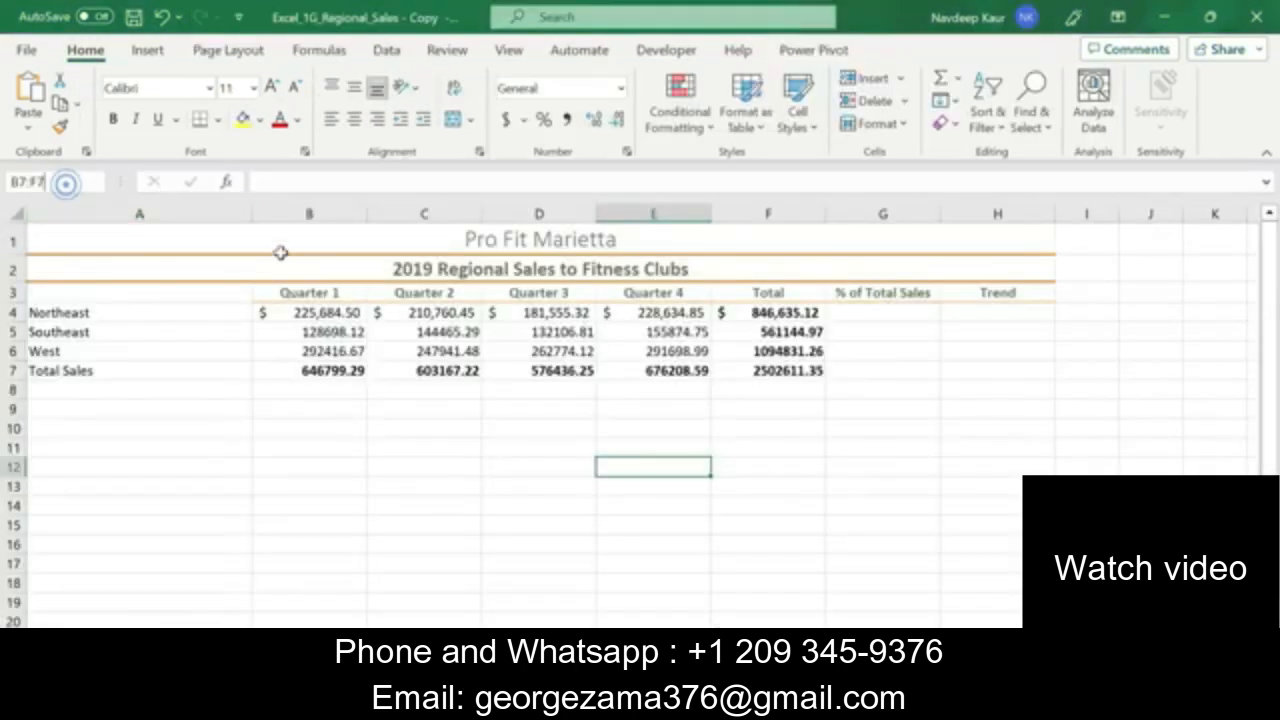
key("Return")
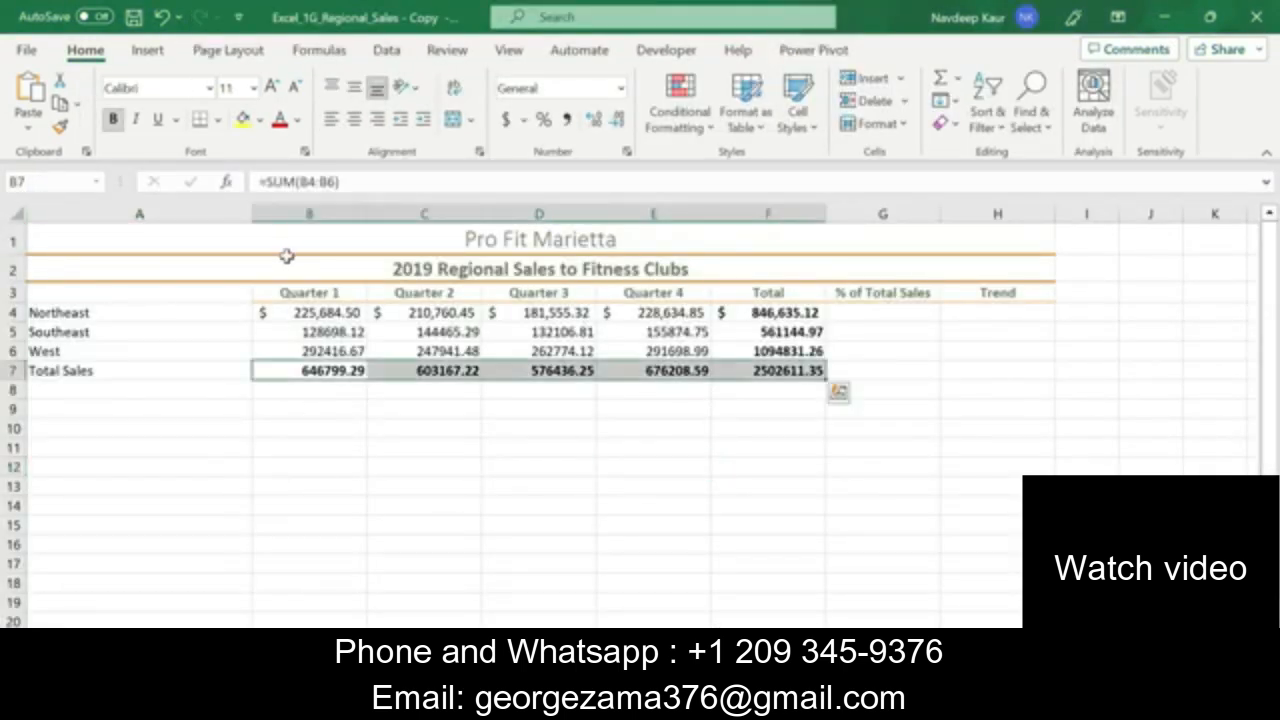
left_click(620, 89)
left_click(607, 277)
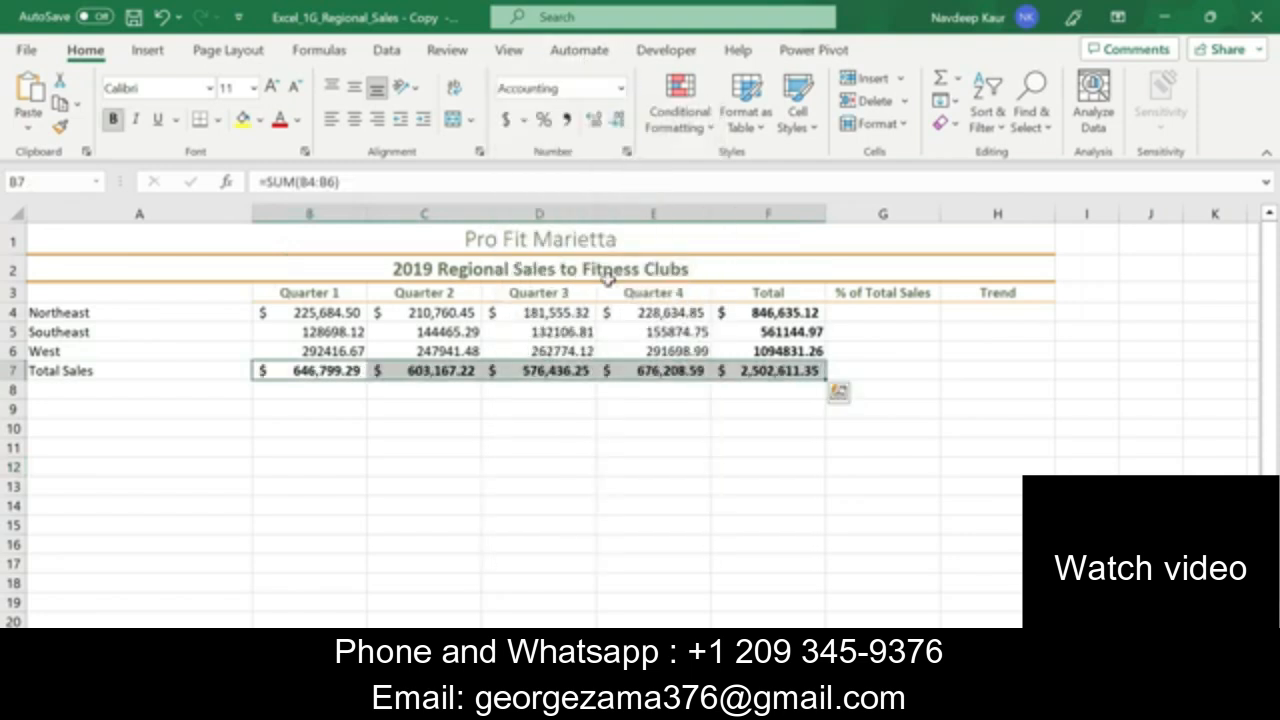
left_click(541, 466)
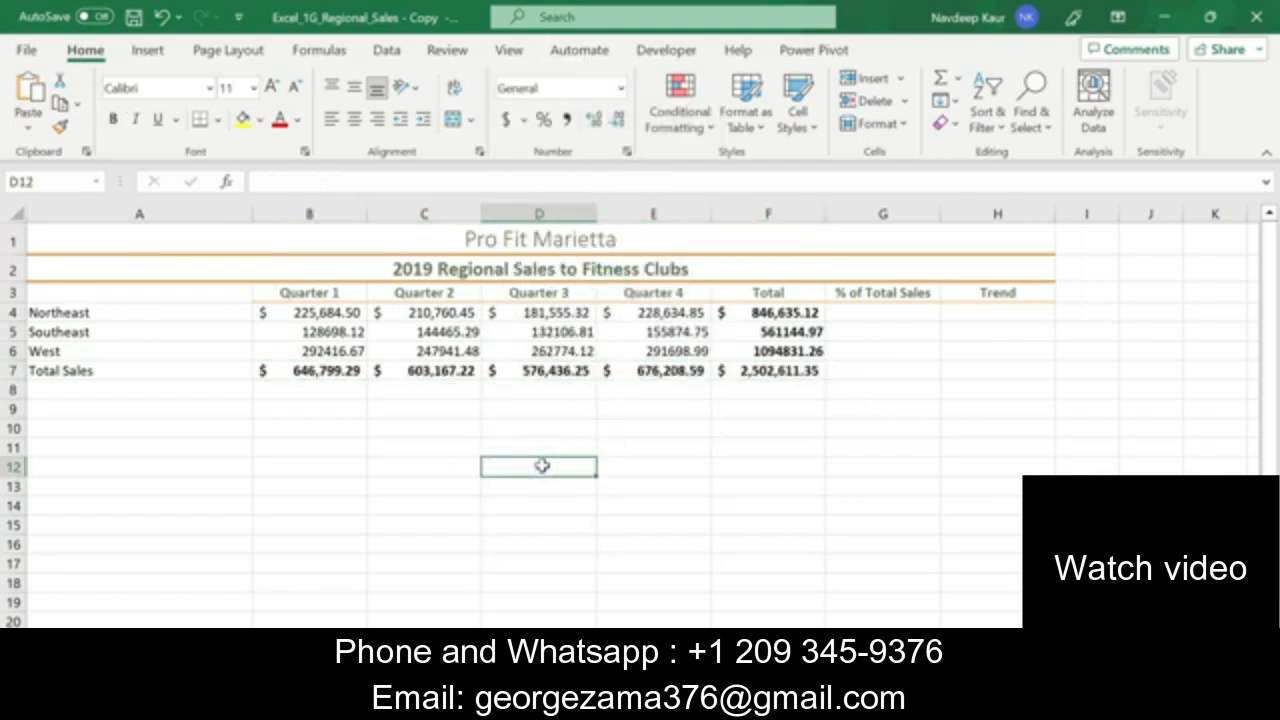
- Select the reference B5:F6 in step 7 in Word, then apply the Comma Style to that range in Excel
key("alt+Tab")
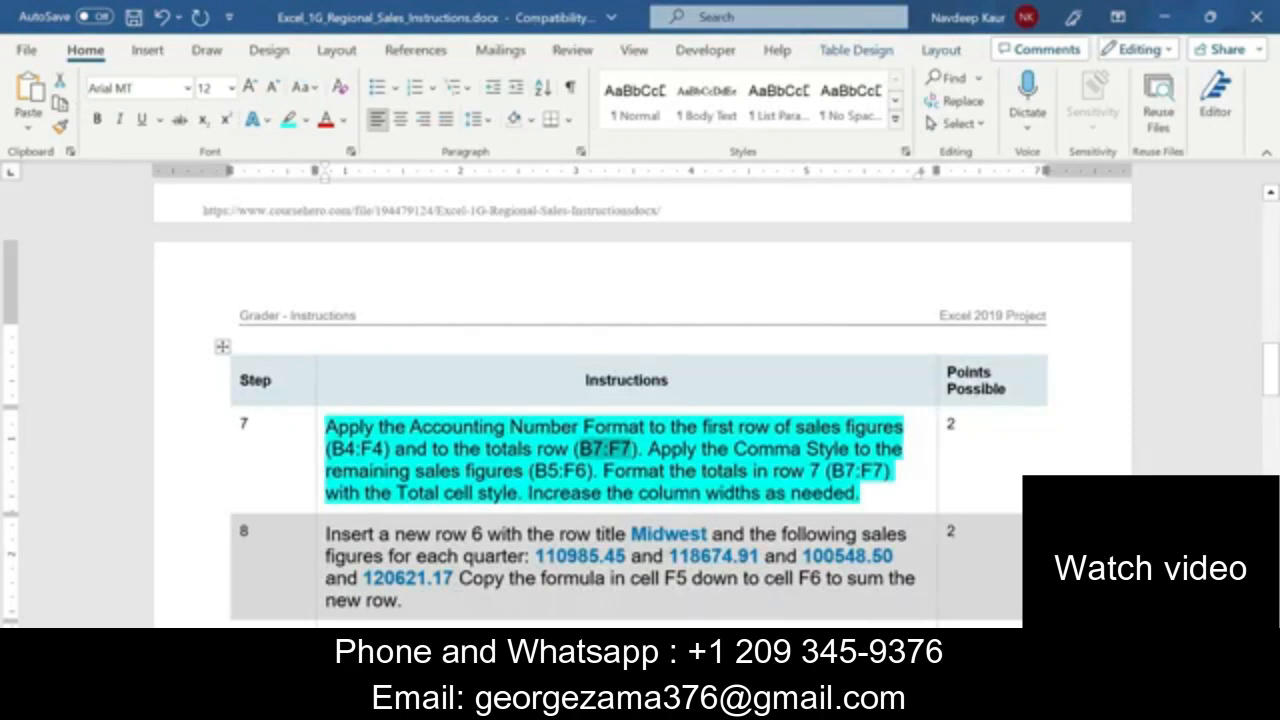
double_click(560, 471)
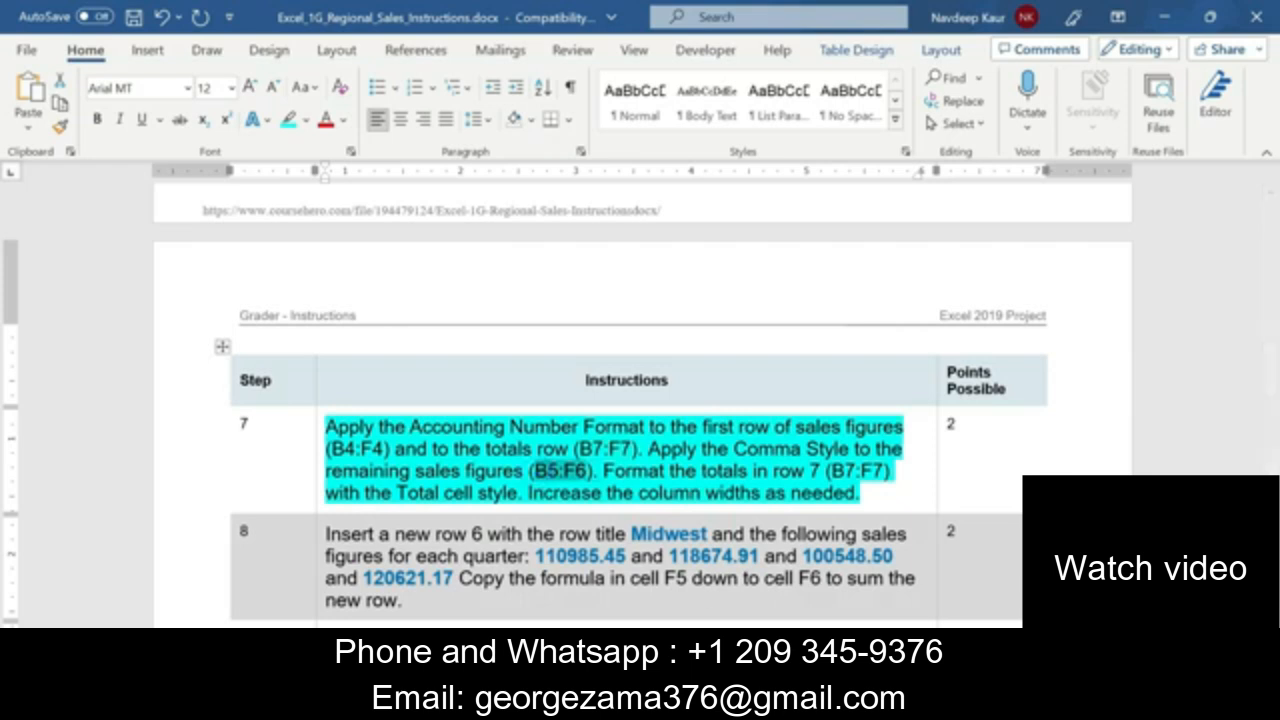
key("alt+Tab")
left_click(52, 178)
type("B5:F6")
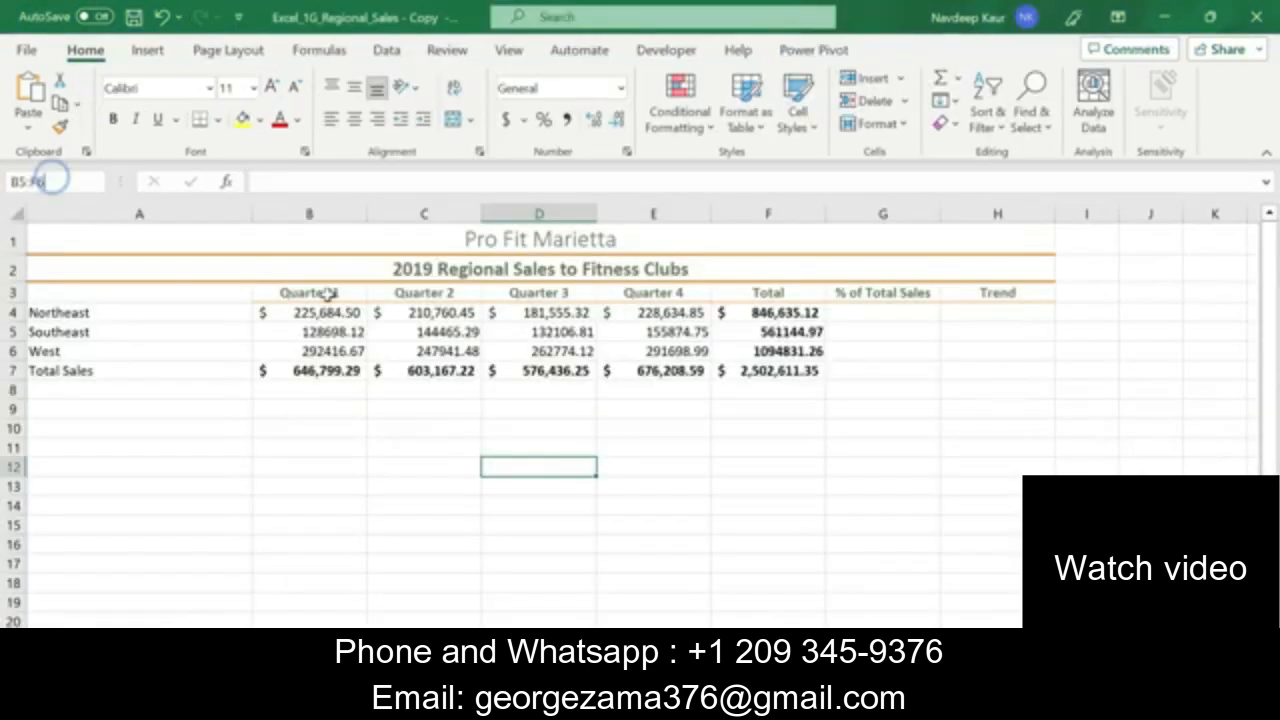
key("Return")
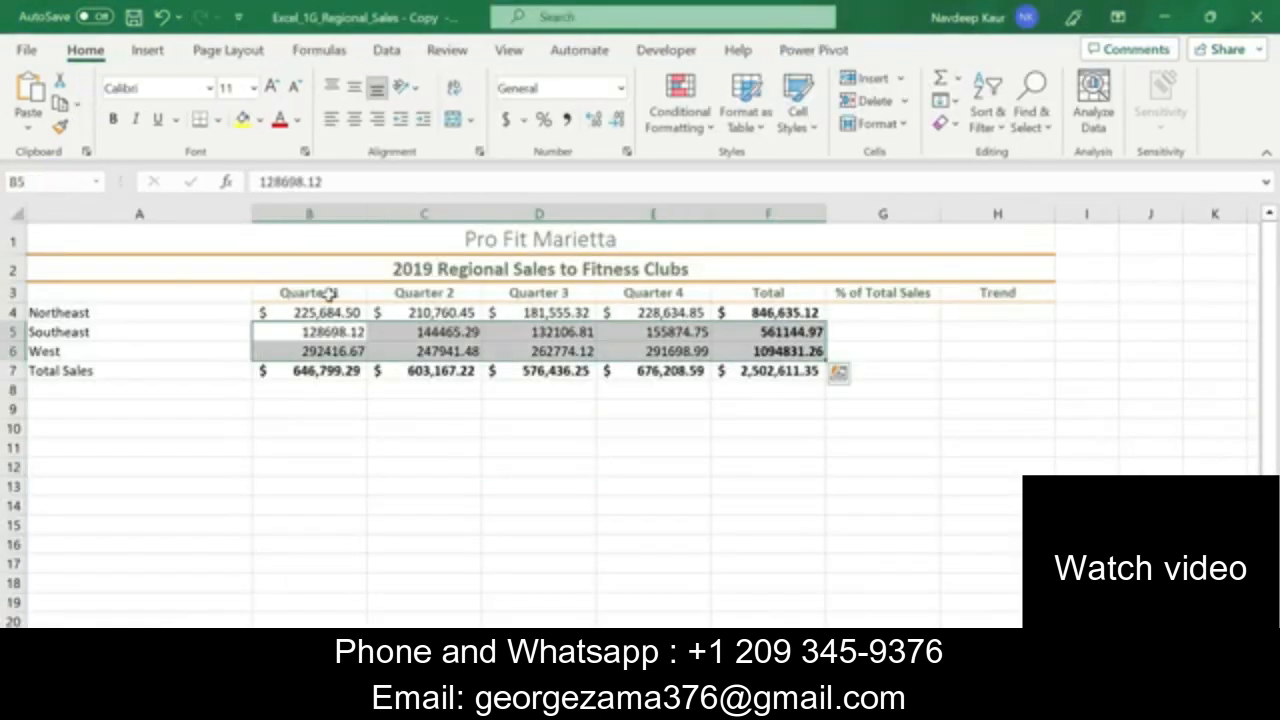
left_click(620, 88)
left_click(537, 75)
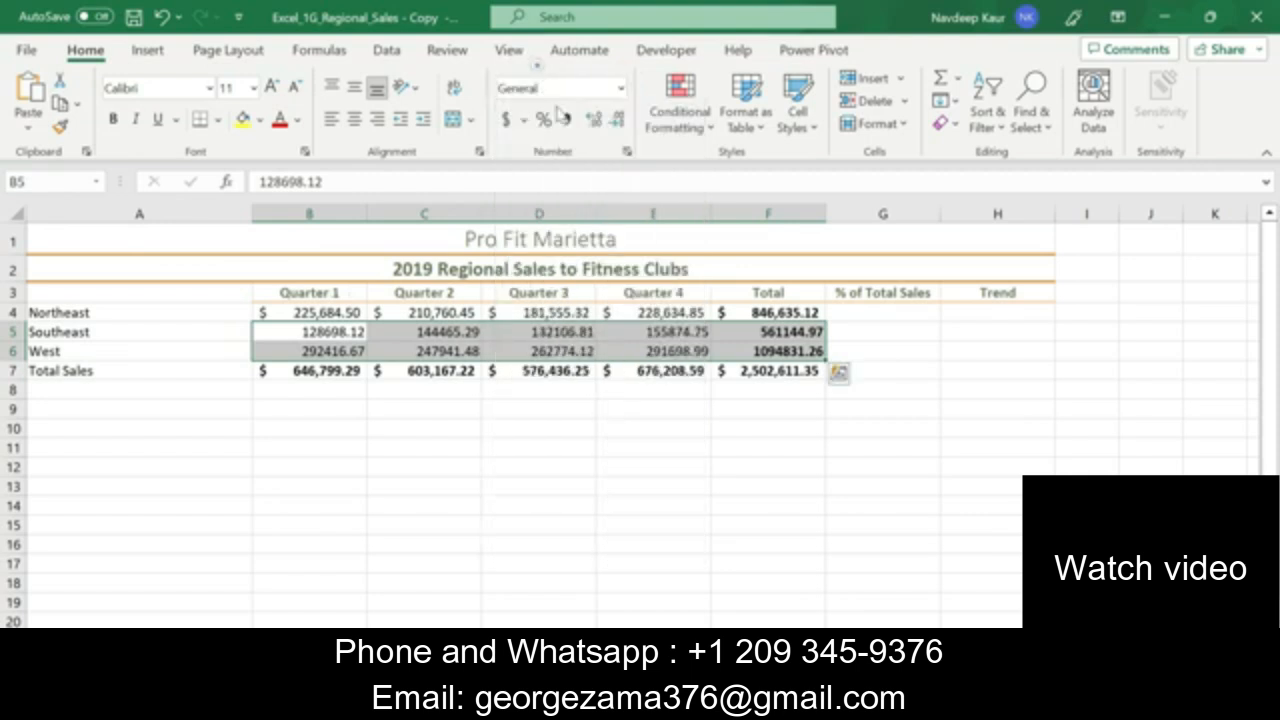
left_click(566, 119)
left_click(629, 476)
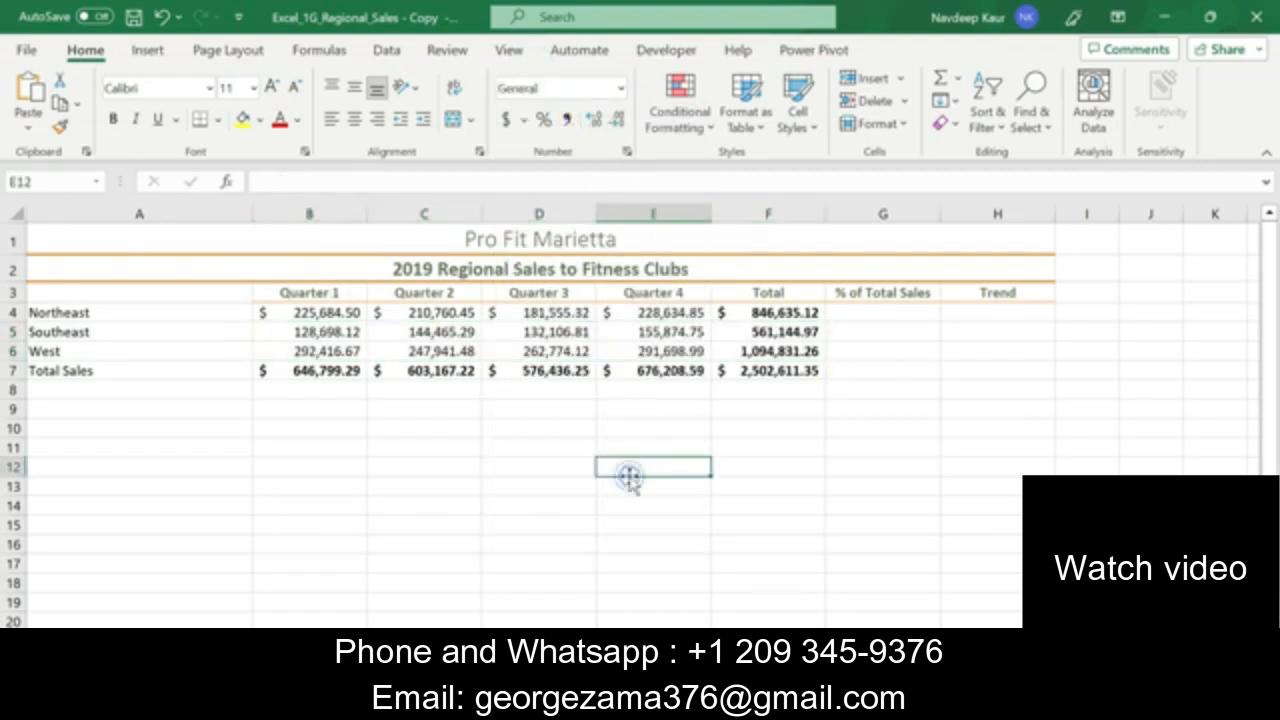
- Check the row 7 totals reference in Word, then apply the Total cell style to B7:F7 in Excel
left_click(765, 702)
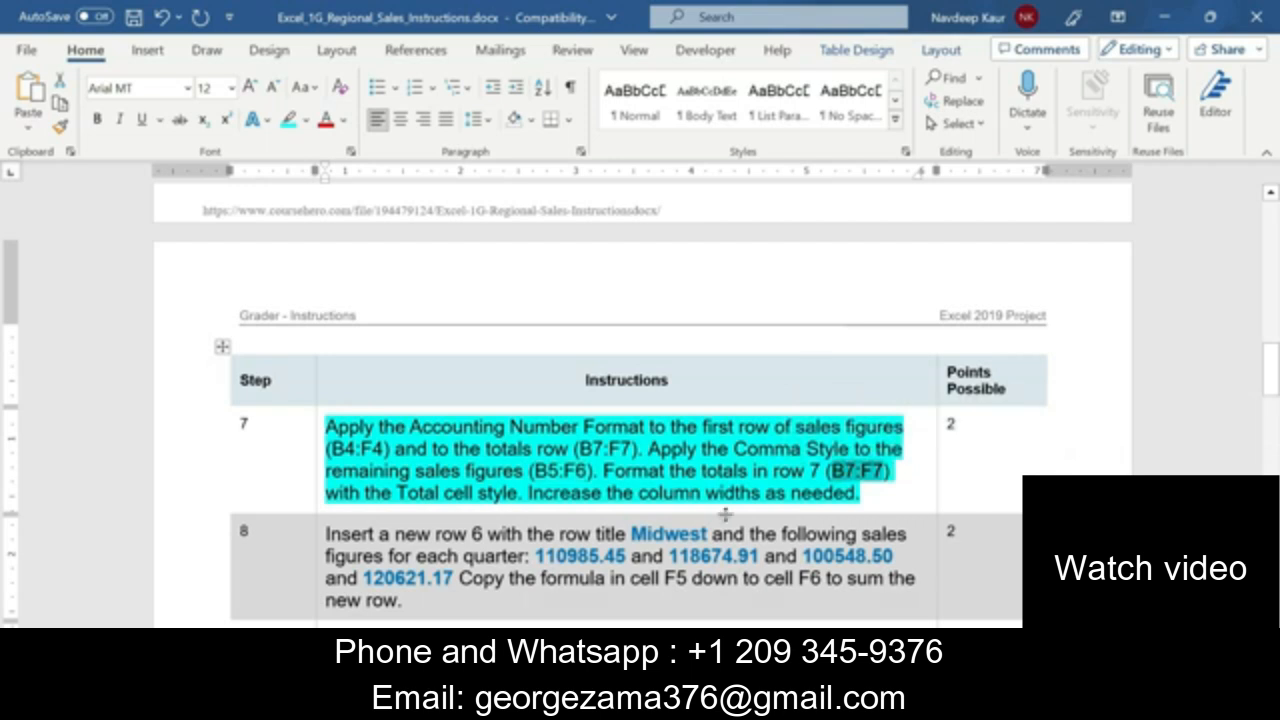
left_click(560, 700)
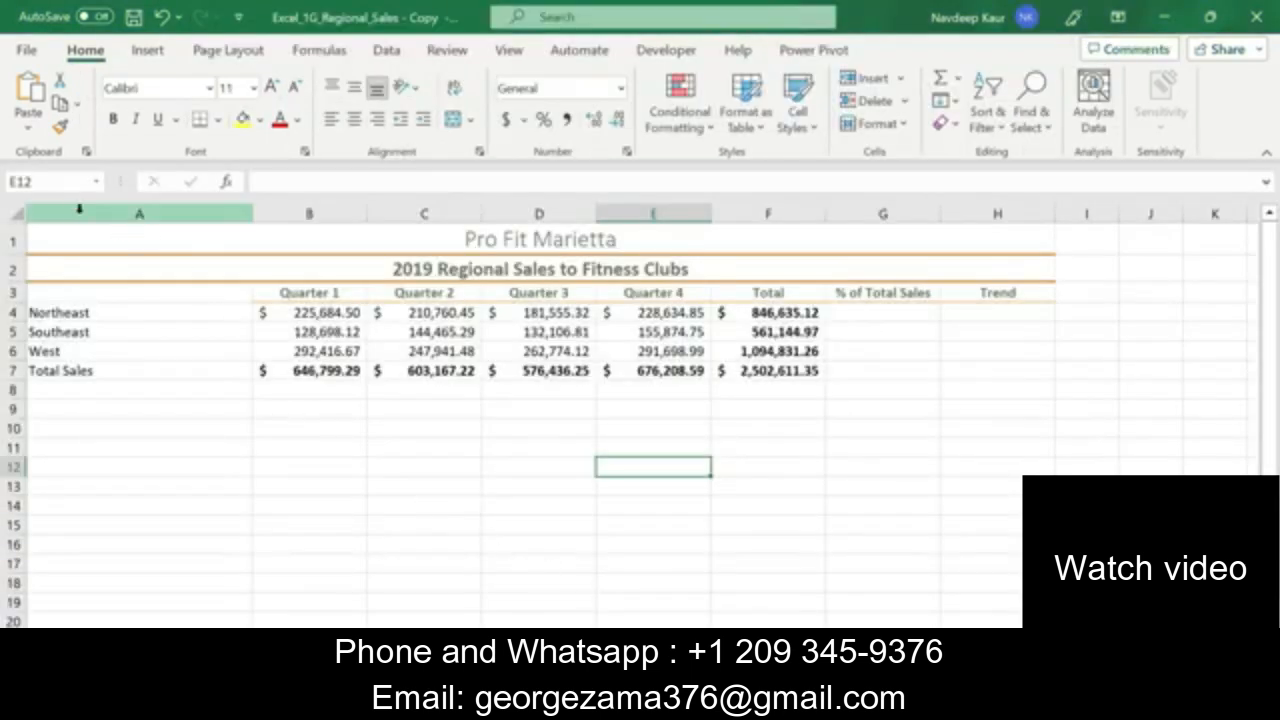
left_click(45, 181)
type("B7:F7")
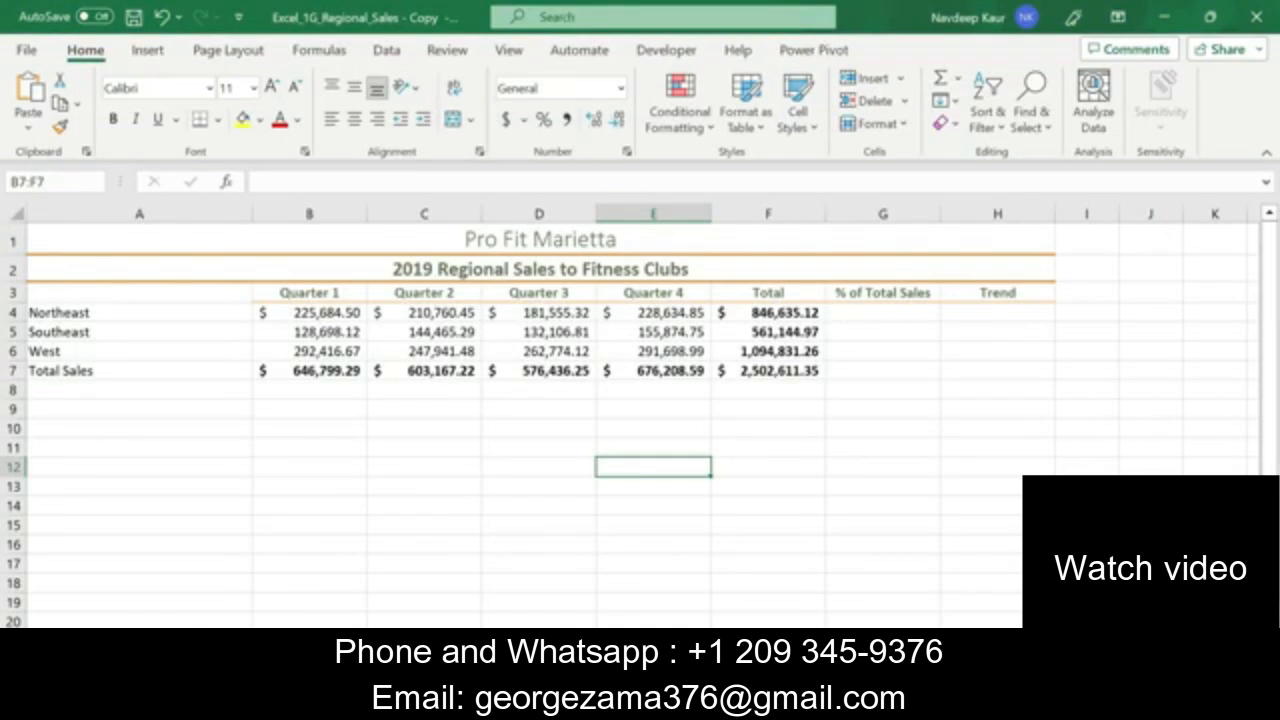
key("Return")
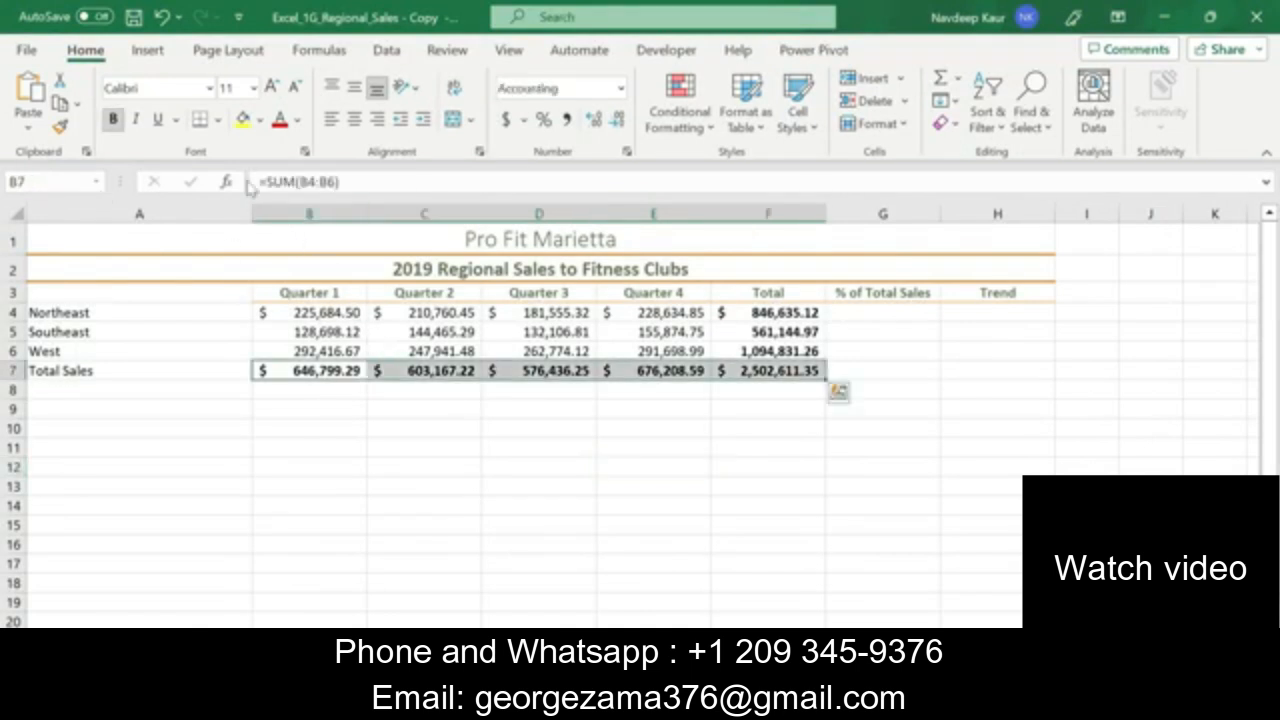
left_click(818, 128)
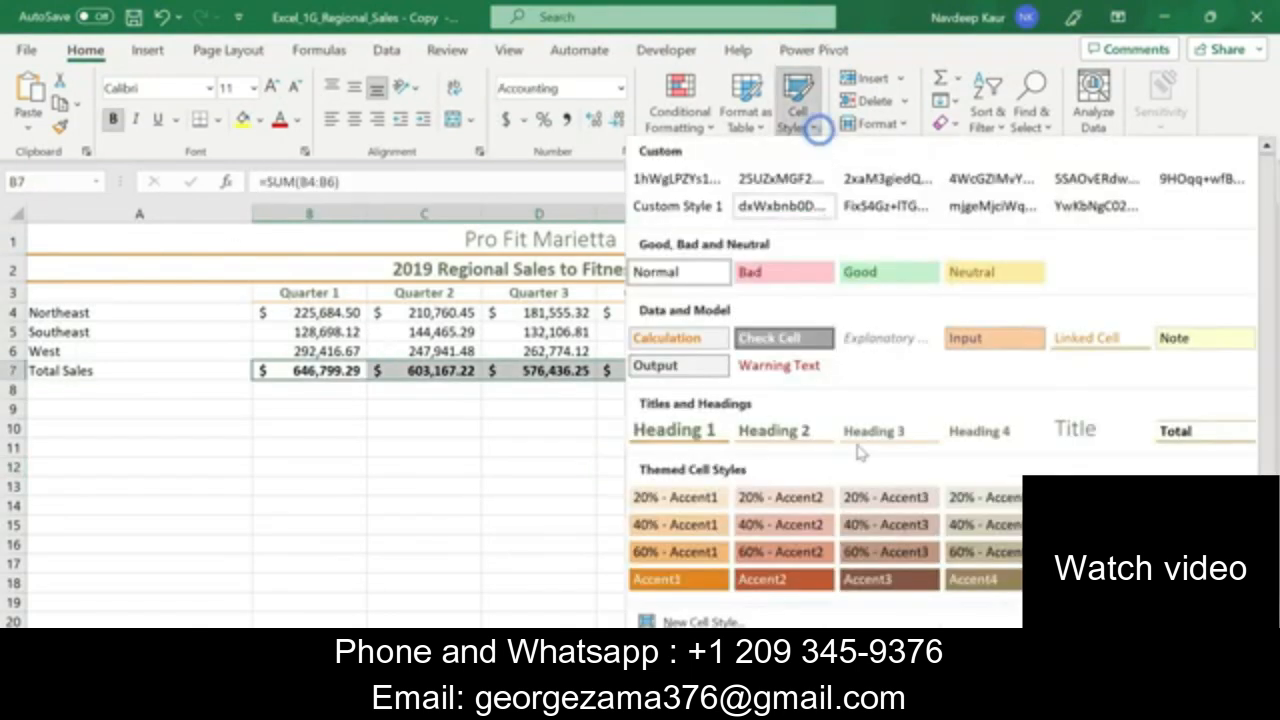
left_click(1200, 432)
left_click(545, 492)
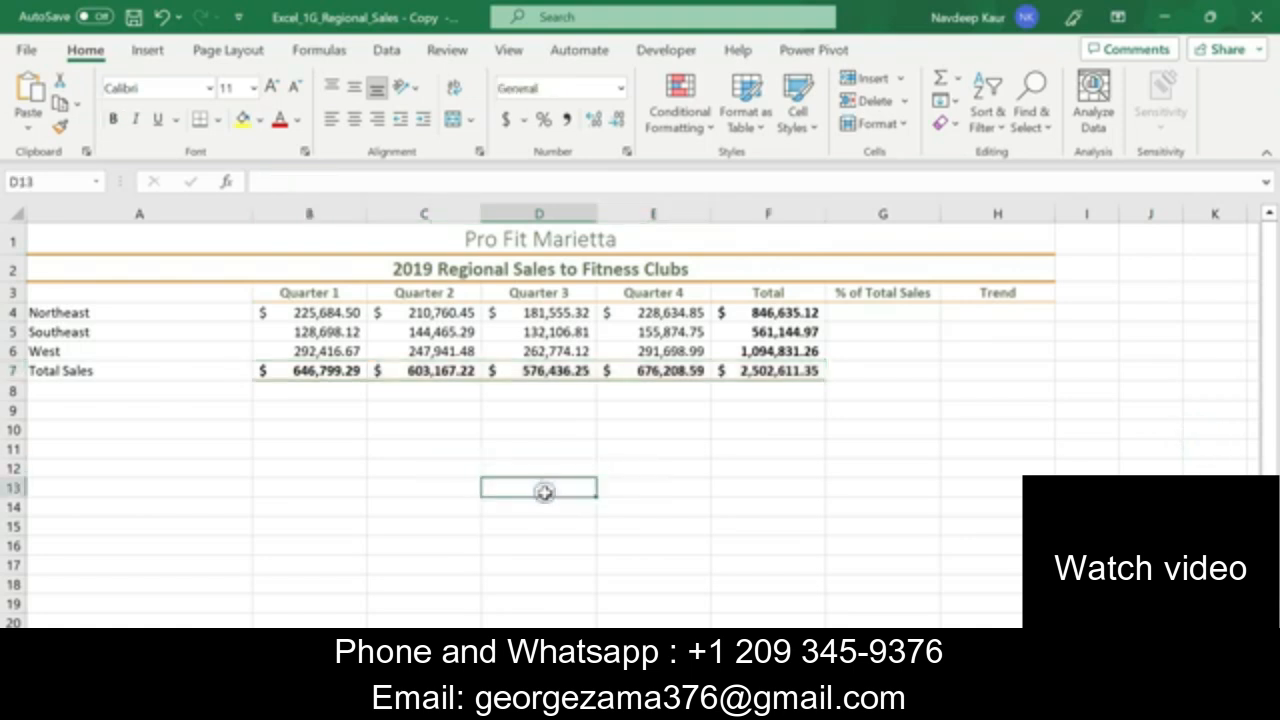
left_click(698, 503)
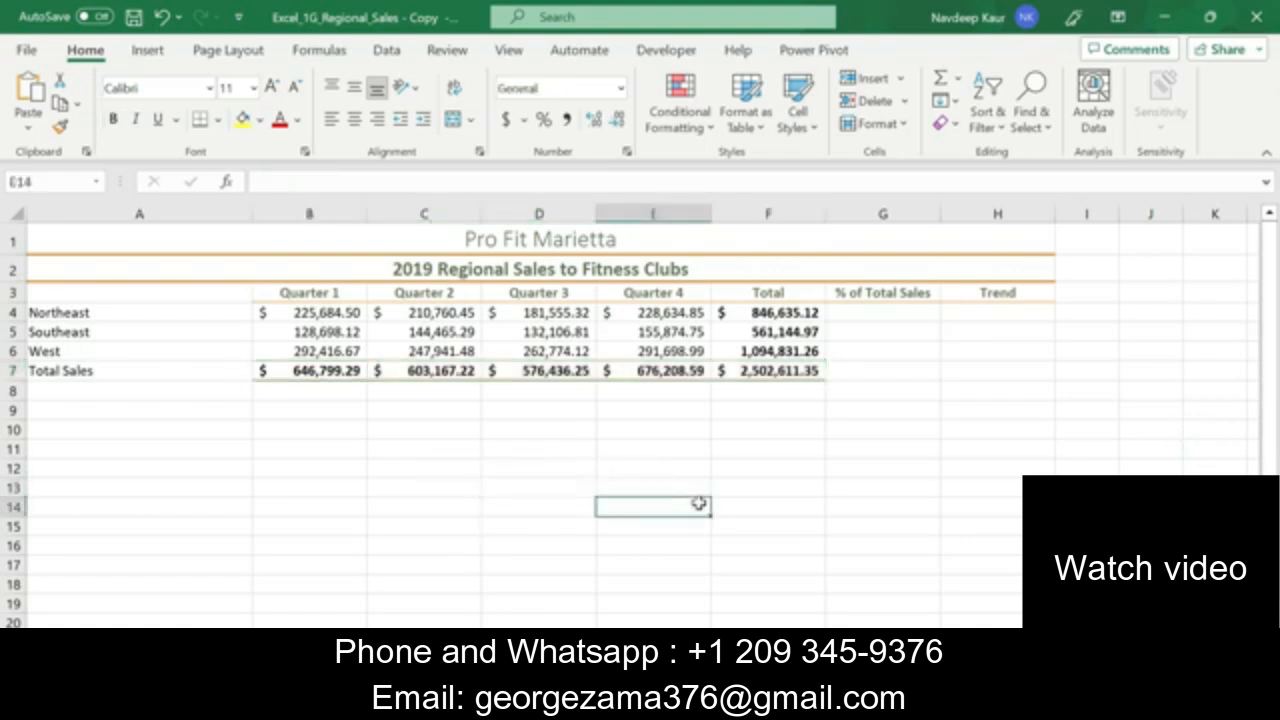
- Switch to Word and examine the project instructions from step 1 through step 16, including the upcoming steps after step 7
key("alt+Tab")
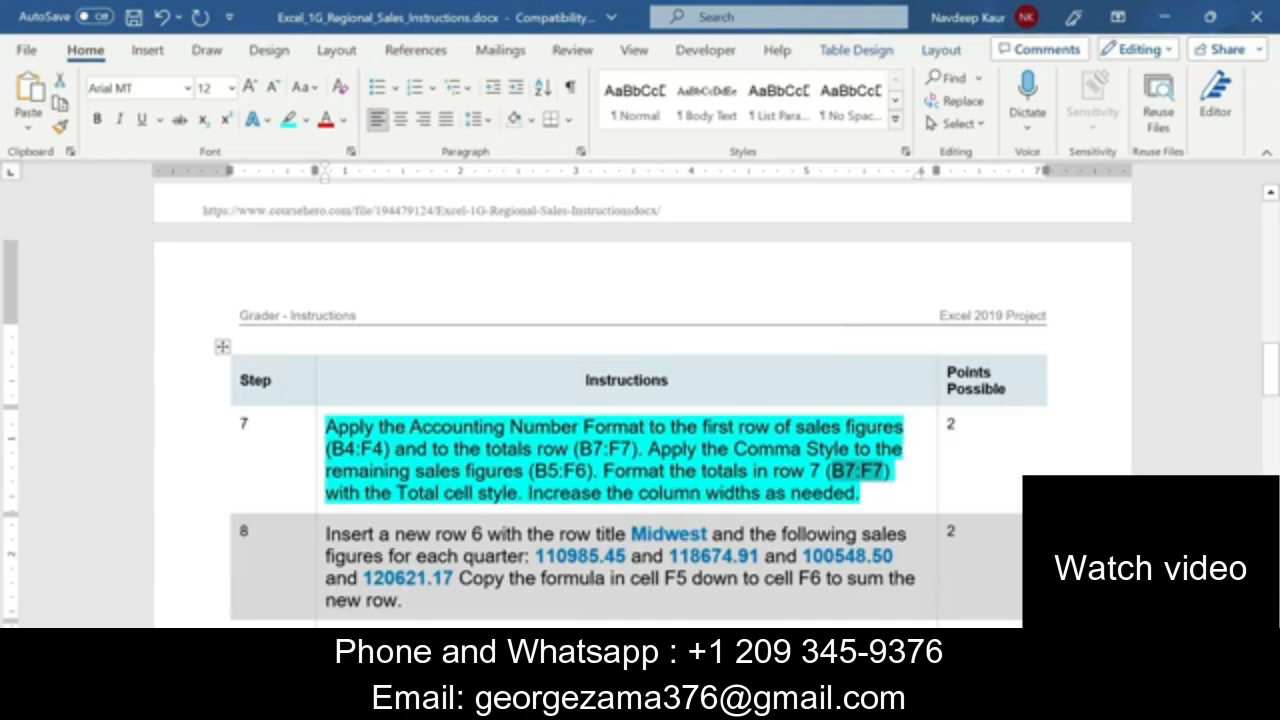
scroll(640, 400, "down", 10)
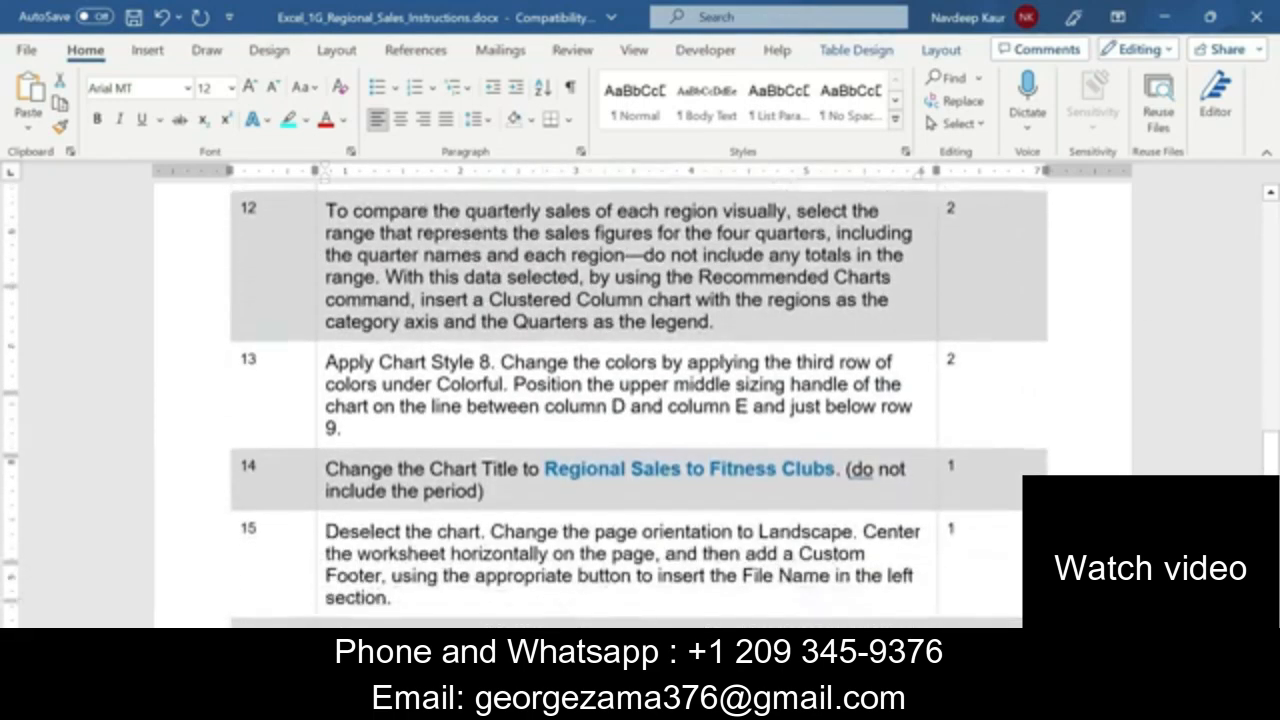
scroll(640, 400, "down", 1)
scroll(640, 400, "up", 11)
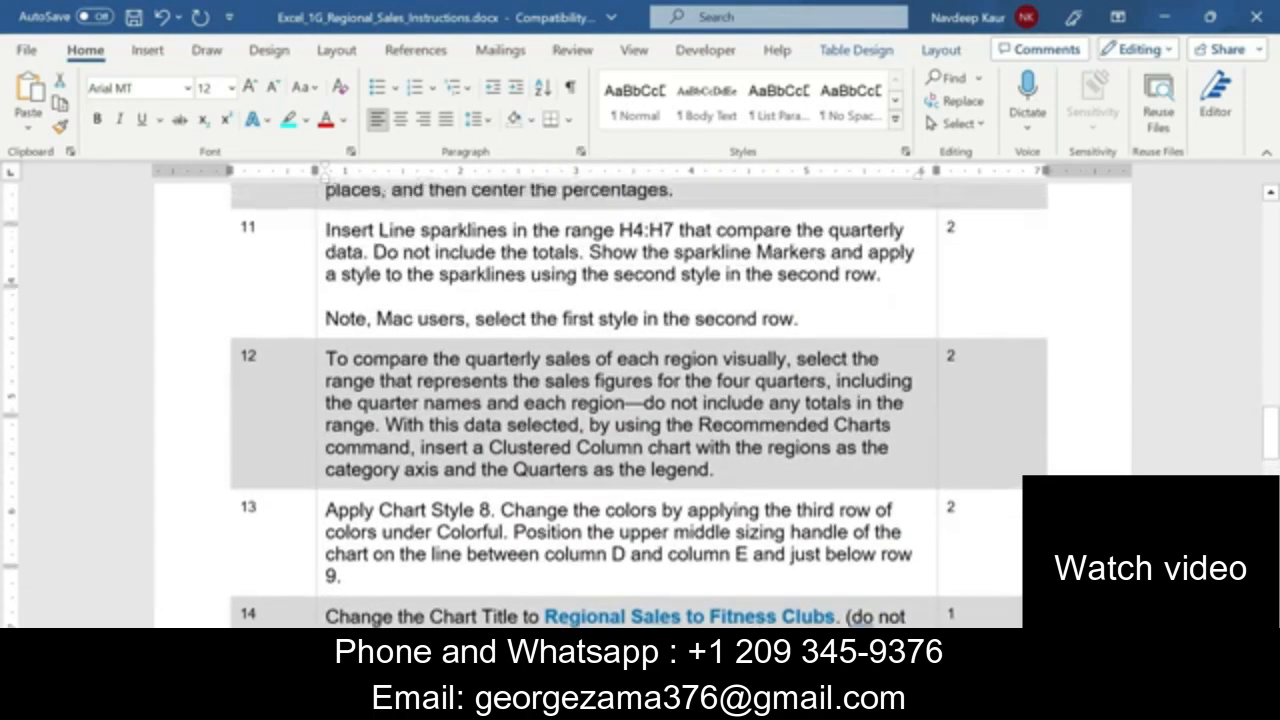
scroll(640, 400, "down", 10)
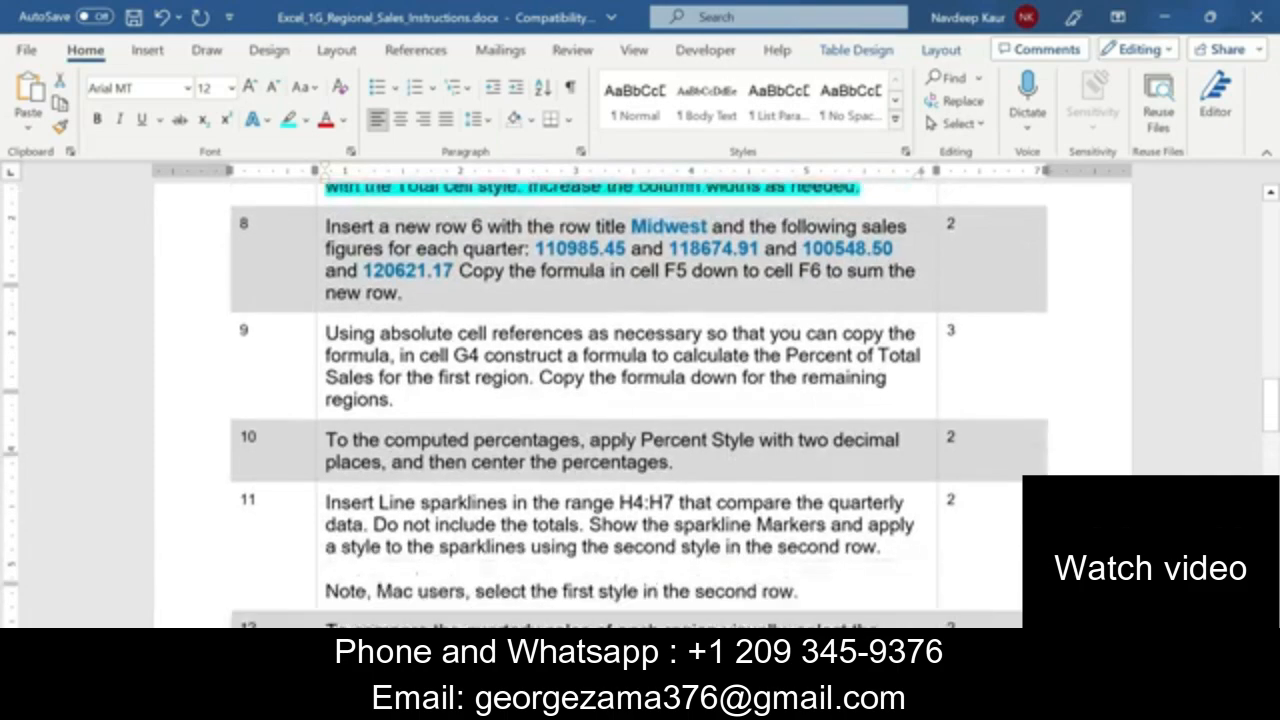
scroll(640, 400, "down", 2)
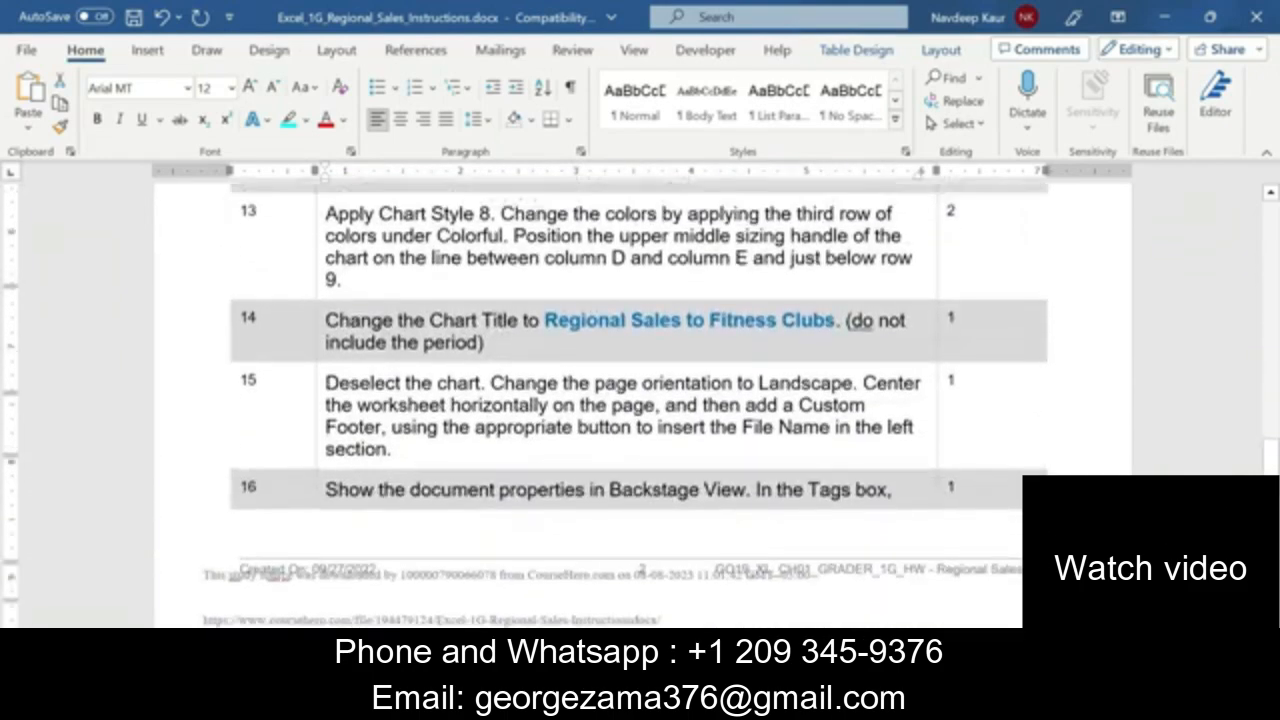
scroll(640, 400, "up", 12)
scroll(716, 491, "up", 12)
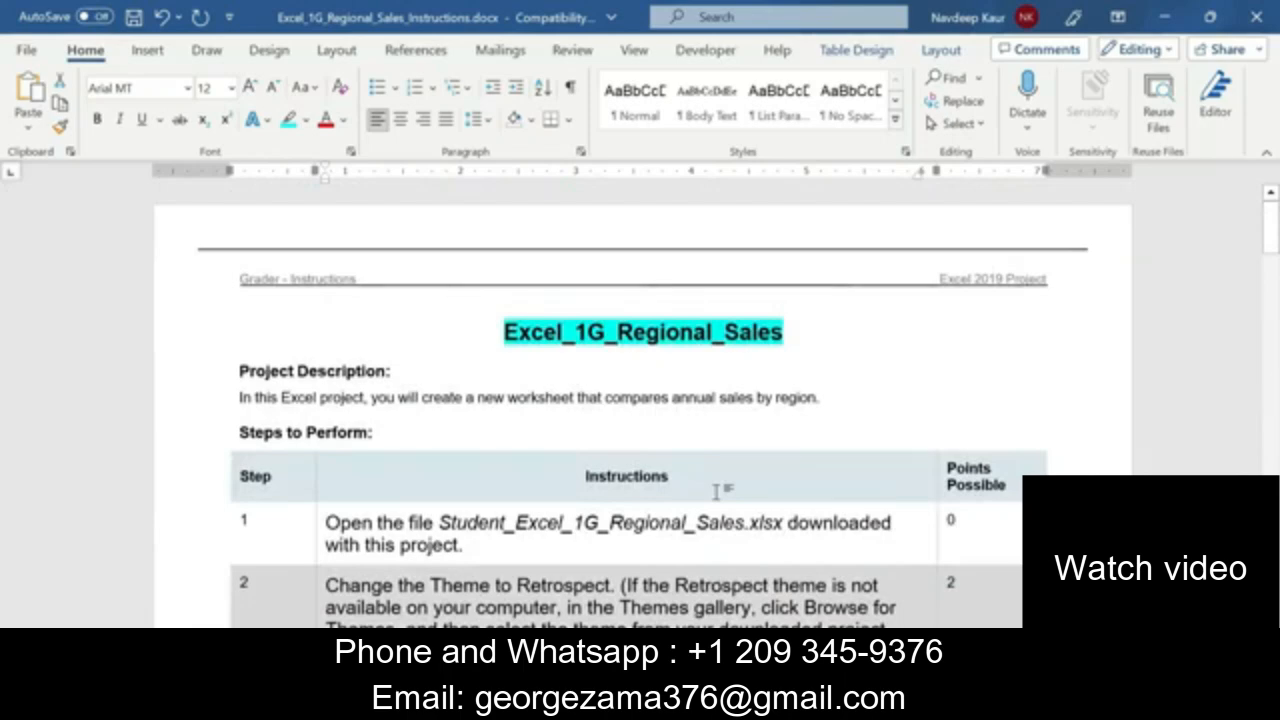
scroll(716, 491, "down", 3)
scroll(716, 491, "up", 3)
scroll(716, 491, "down", 12)
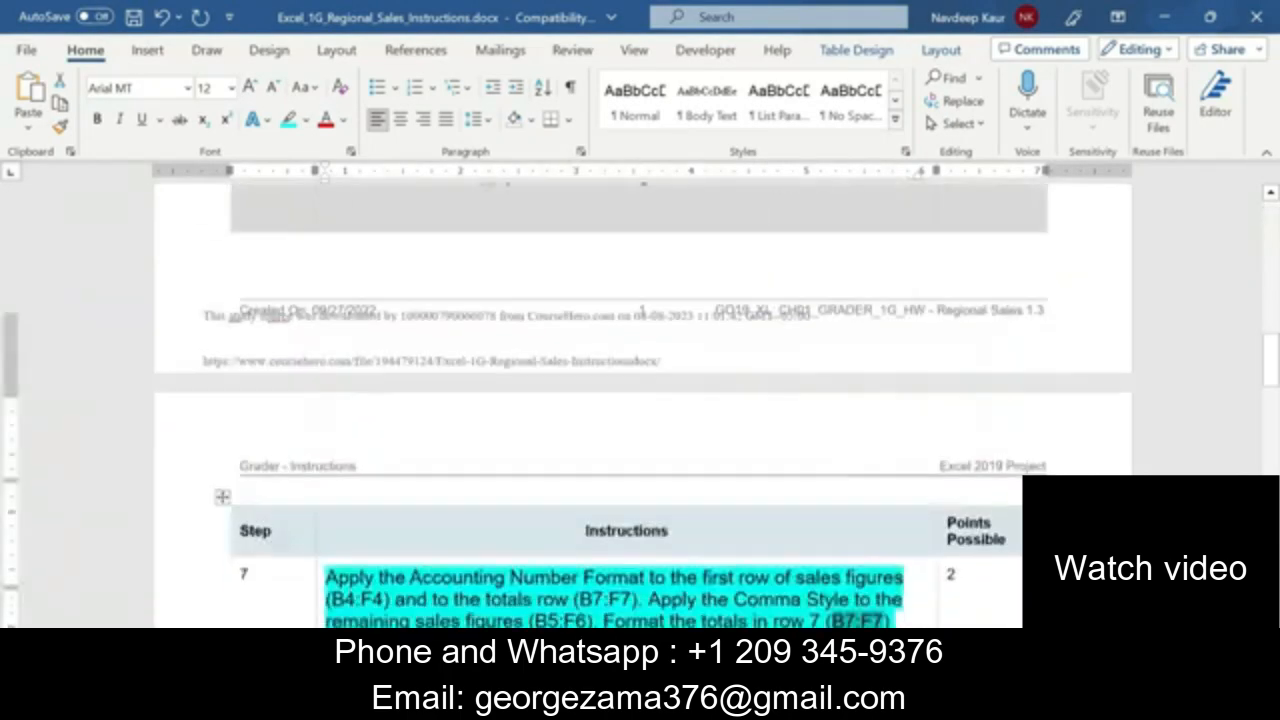
scroll(631, 400, "down", 7)
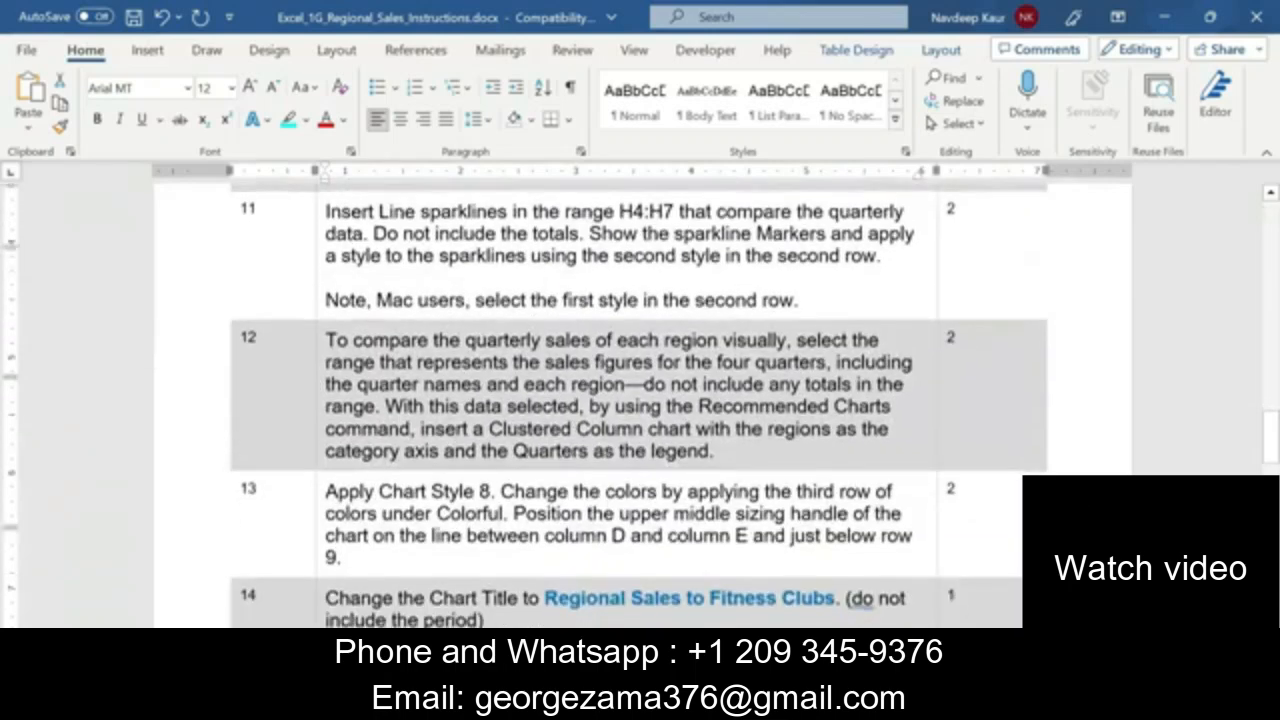
scroll(631, 400, "down", 6)
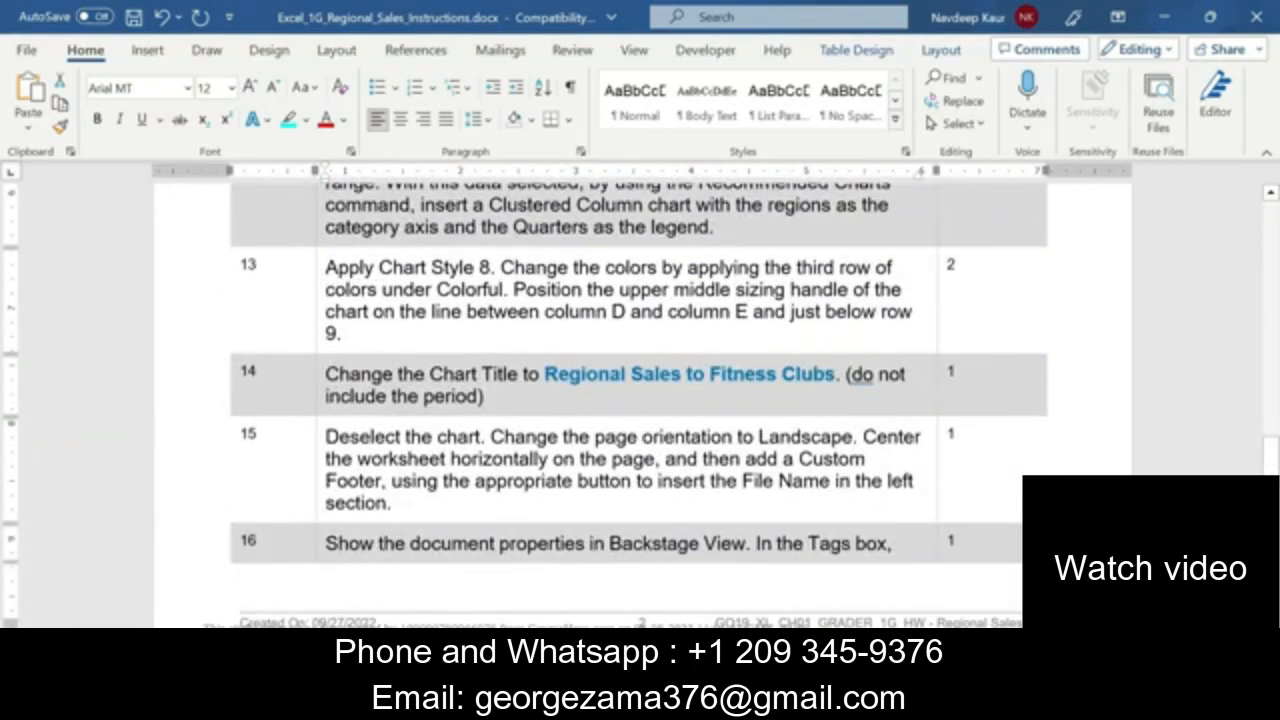
scroll(638, 400, "up", 7)
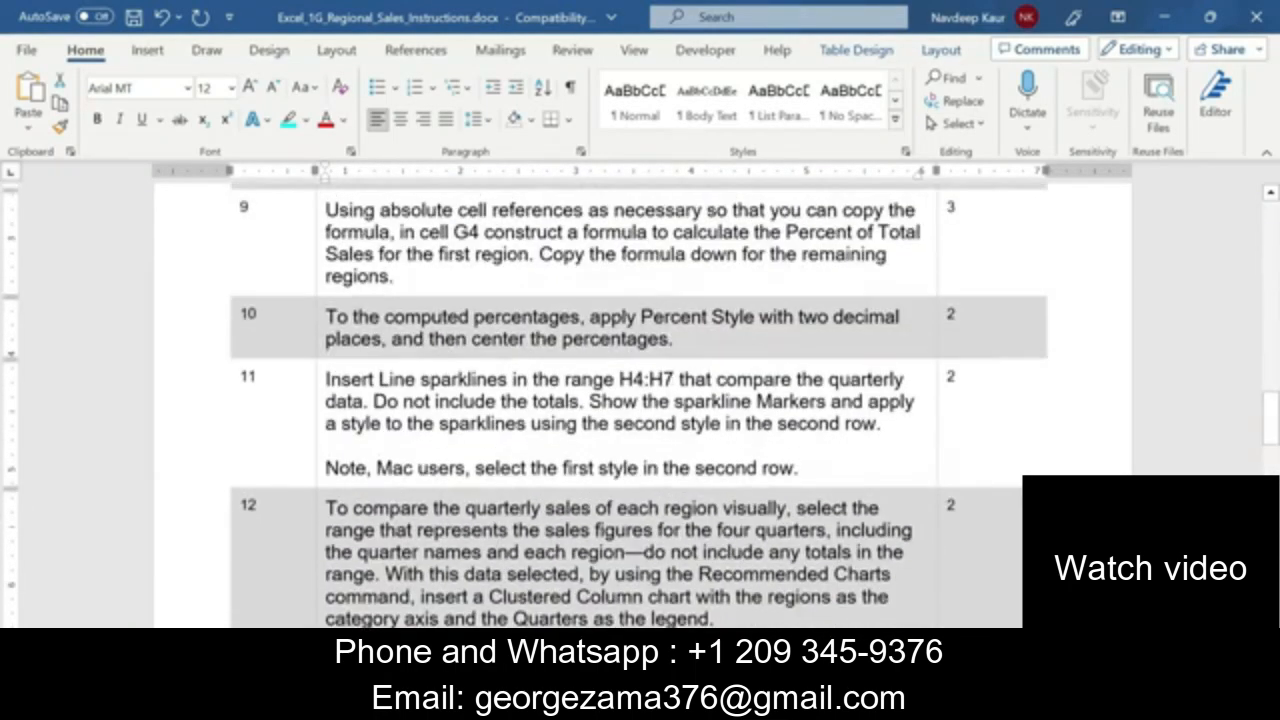
scroll(638, 400, "up", 2)
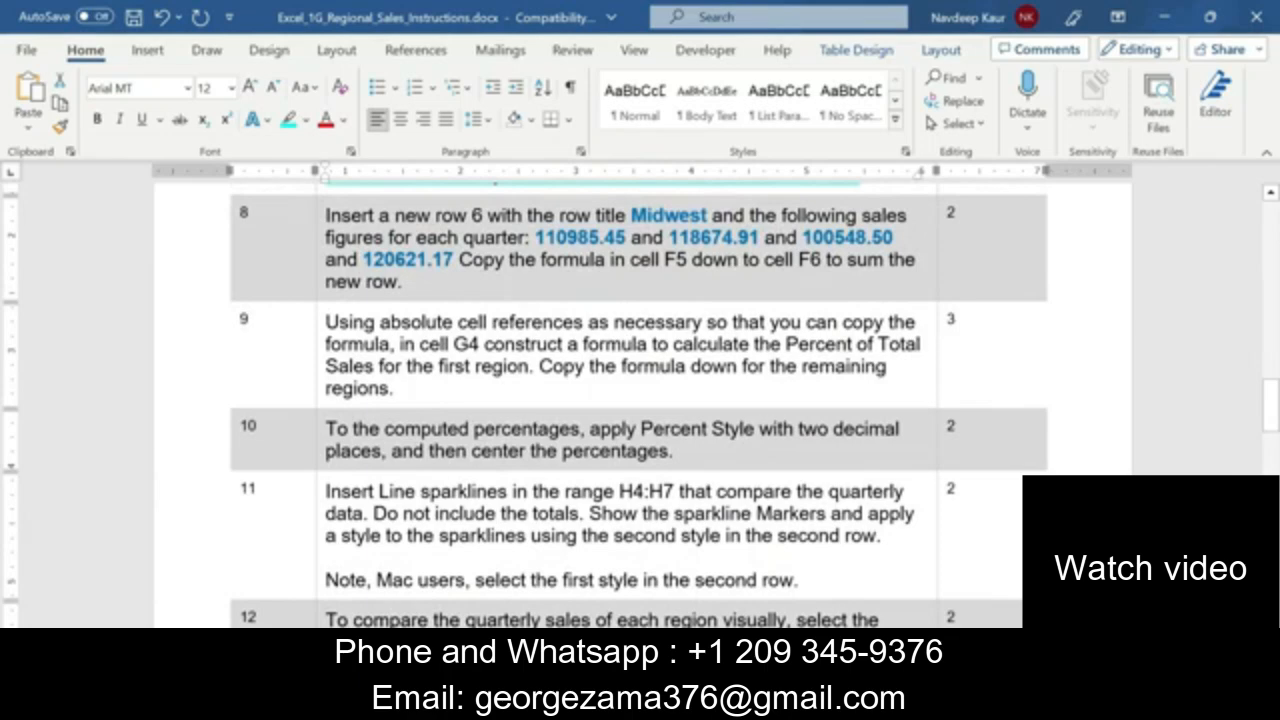
scroll(712, 492, "up", 15)
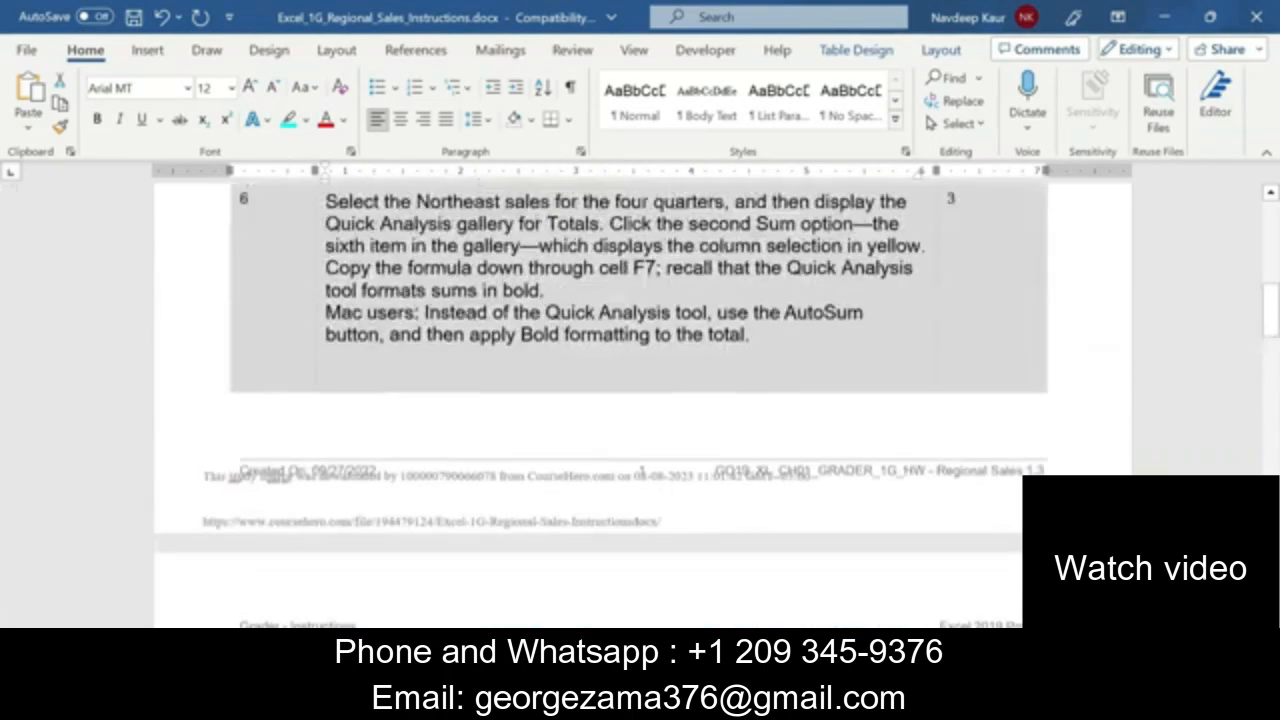
scroll(712, 492, "up", 7)
scroll(710, 492, "down", 5)
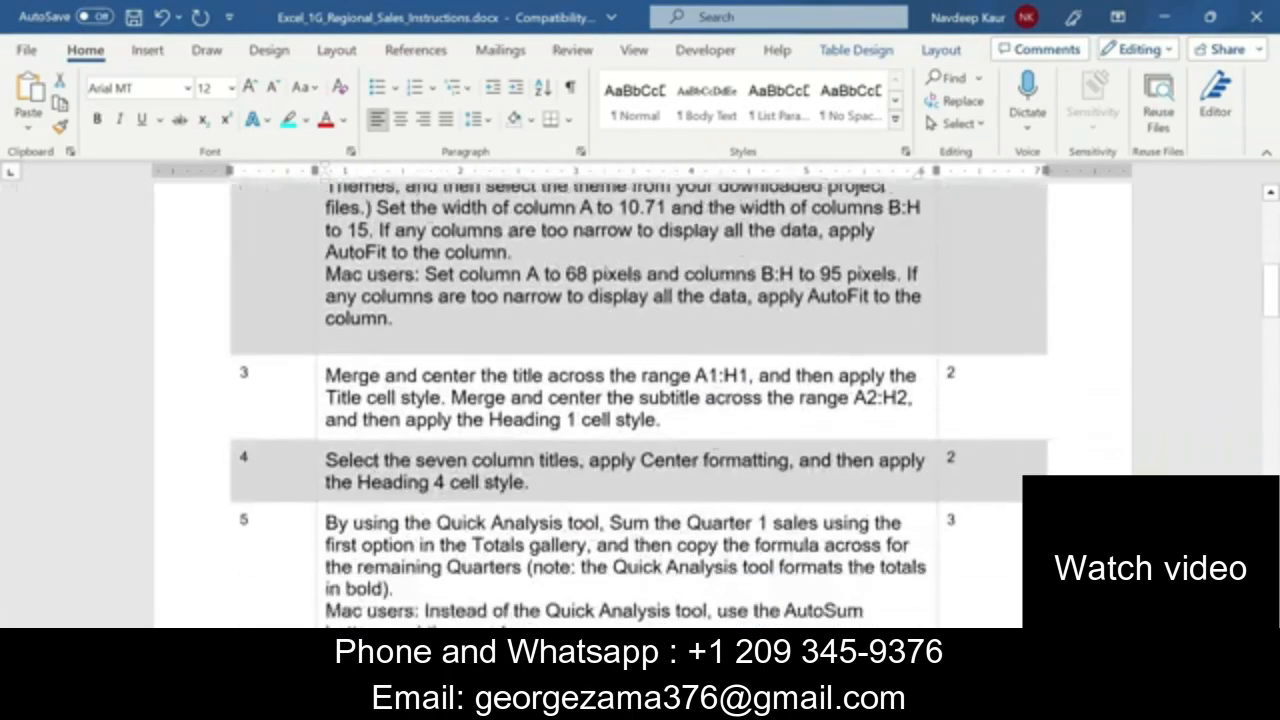
scroll(638, 400, "up", 1)
scroll(638, 400, "down", 6)
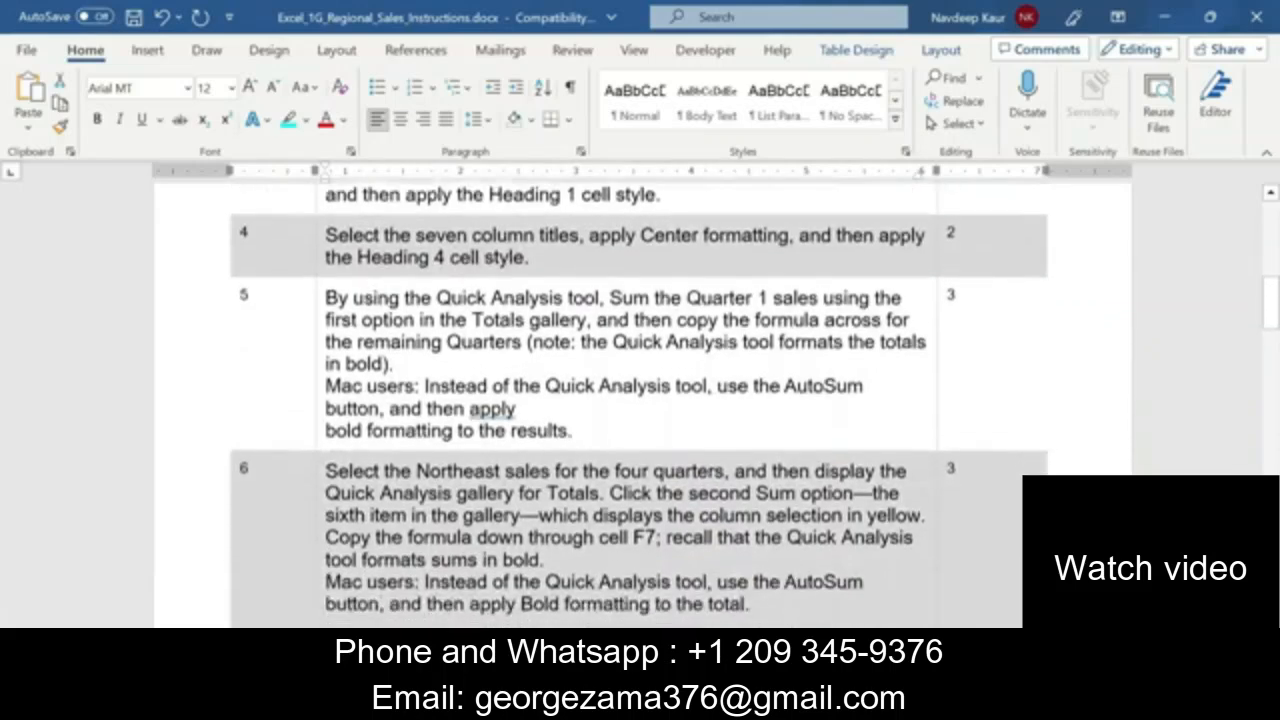
scroll(640, 400, "down", 10)
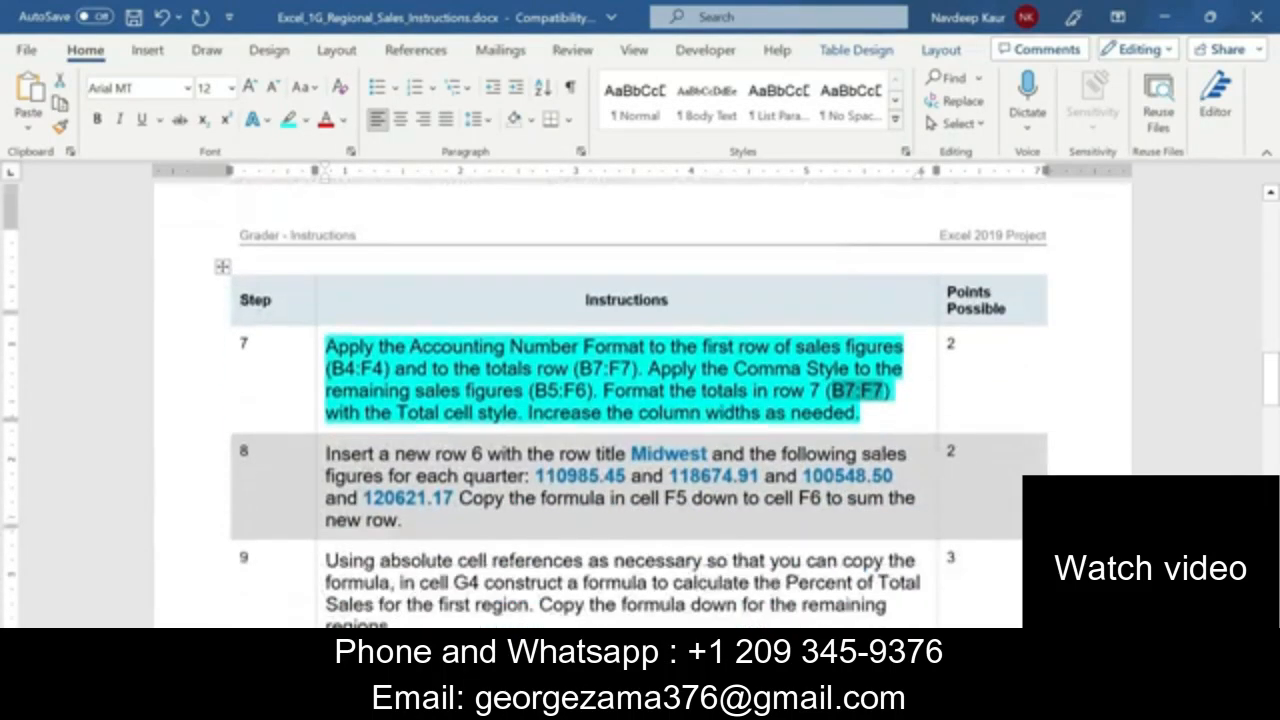
scroll(640, 400, "down", 3)
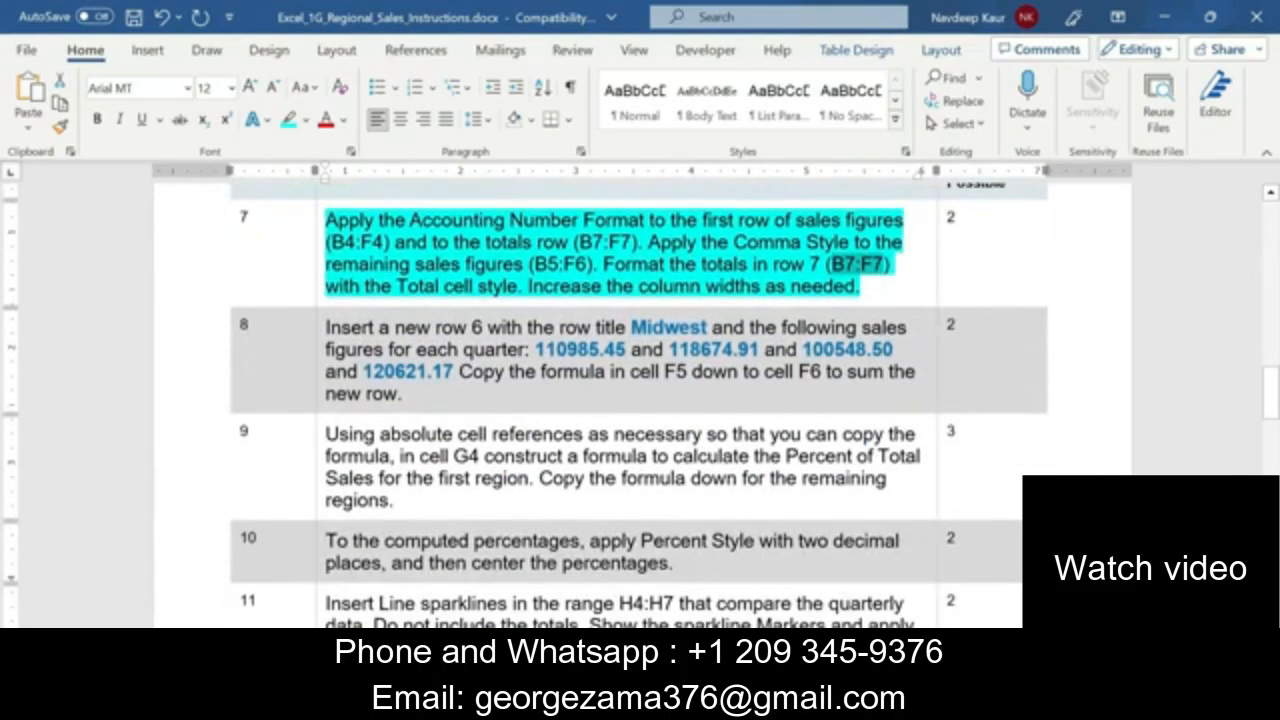
scroll(640, 400, "down", 6)
scroll(640, 400, "up", 1)
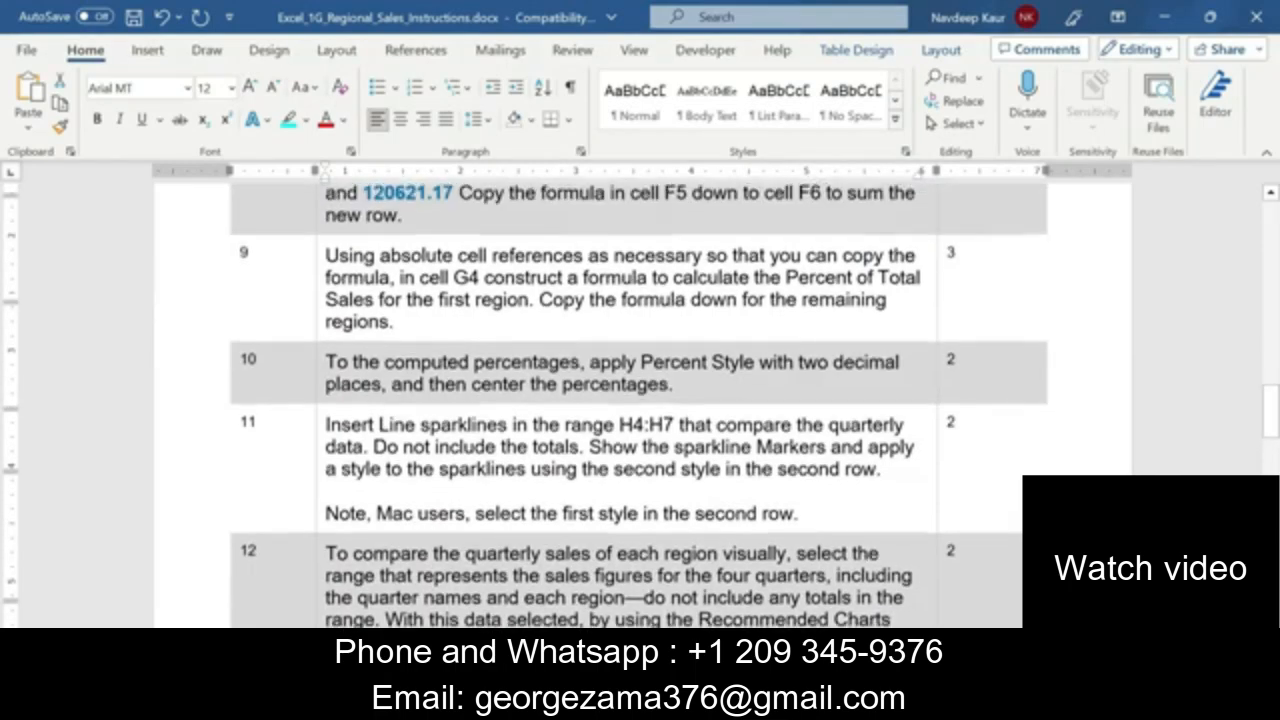
- Remove the turquoise text highlight from the step 7 instruction in the Word document
scroll(640, 400, "down", 10)
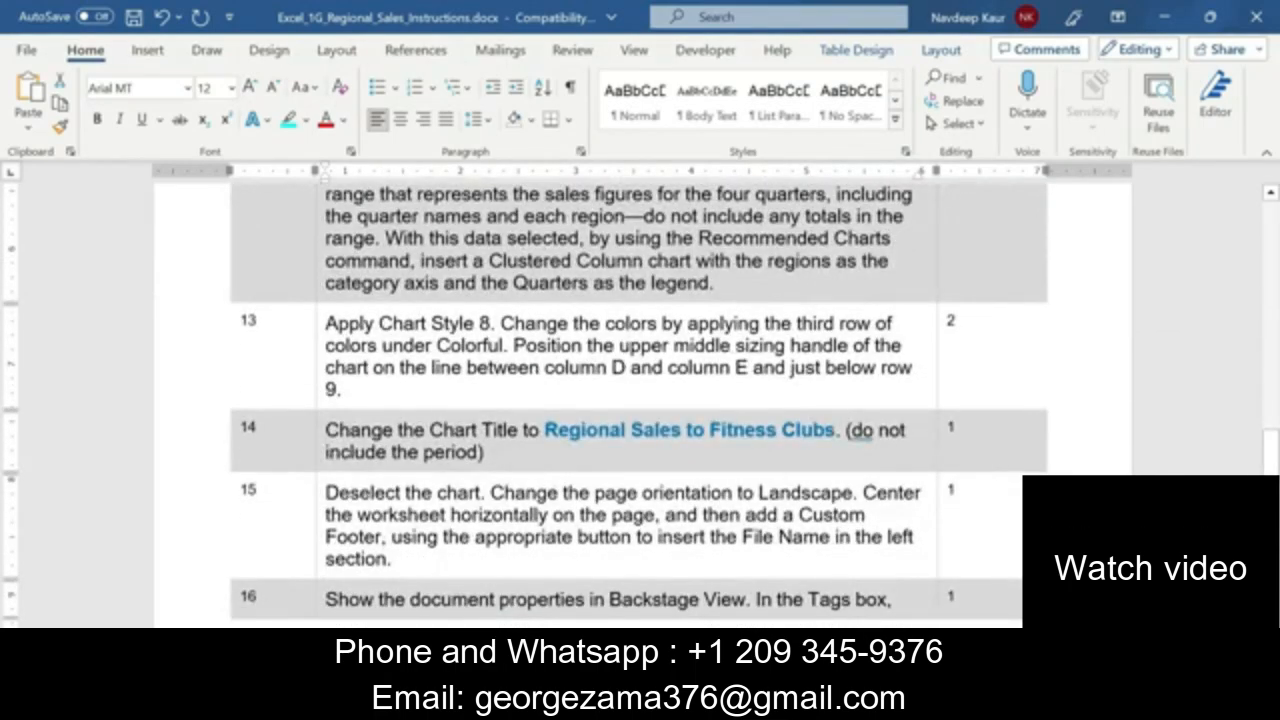
scroll(640, 400, "up", 10)
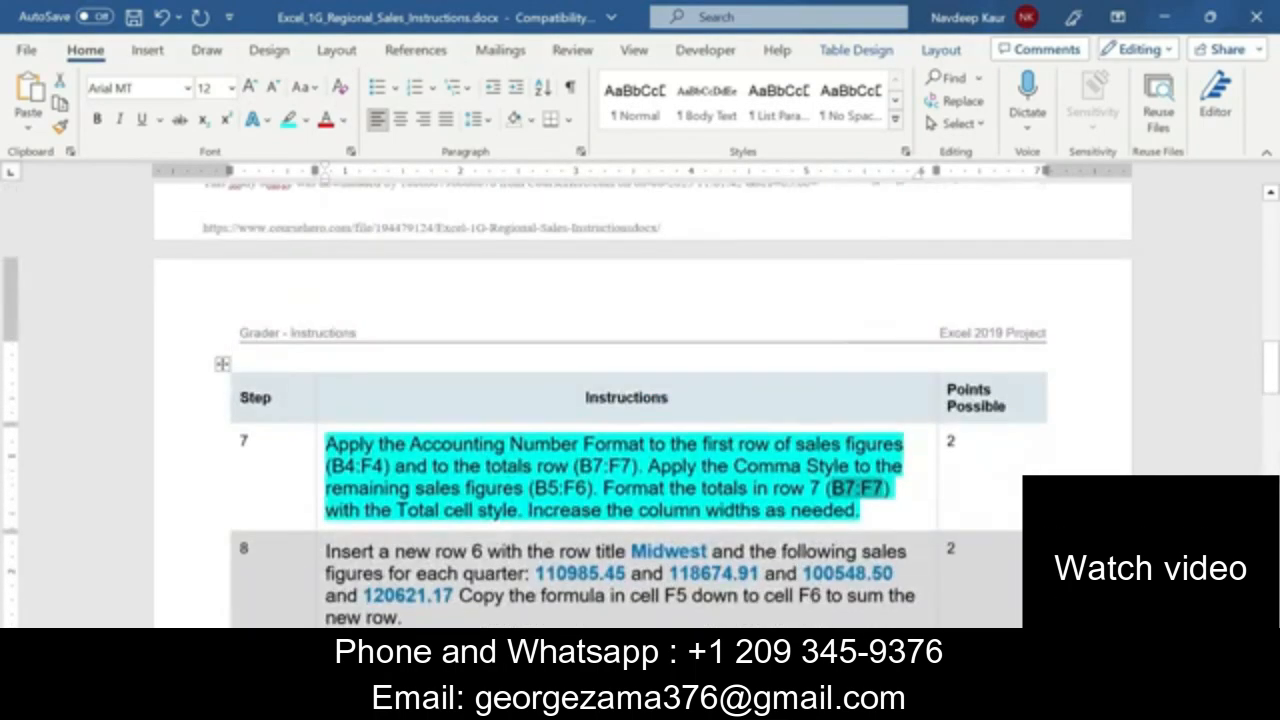
left_click_drag(409, 444, 871, 509)
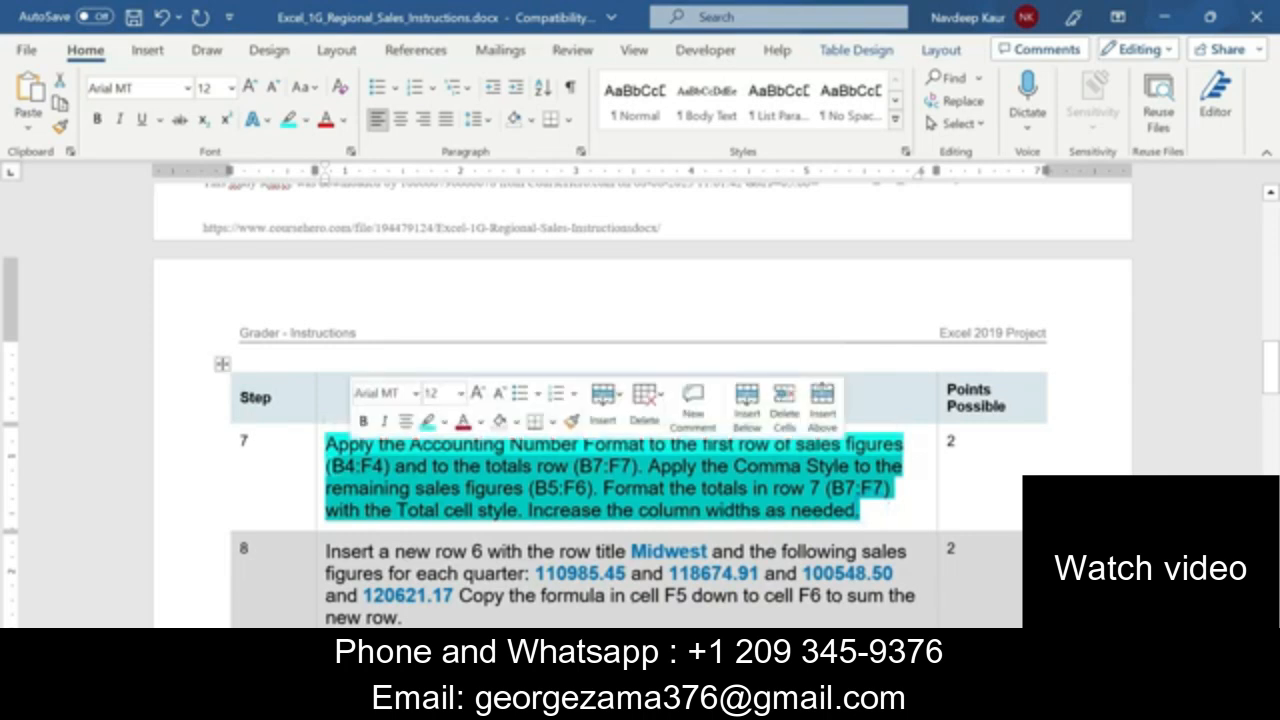
left_click(430, 478)
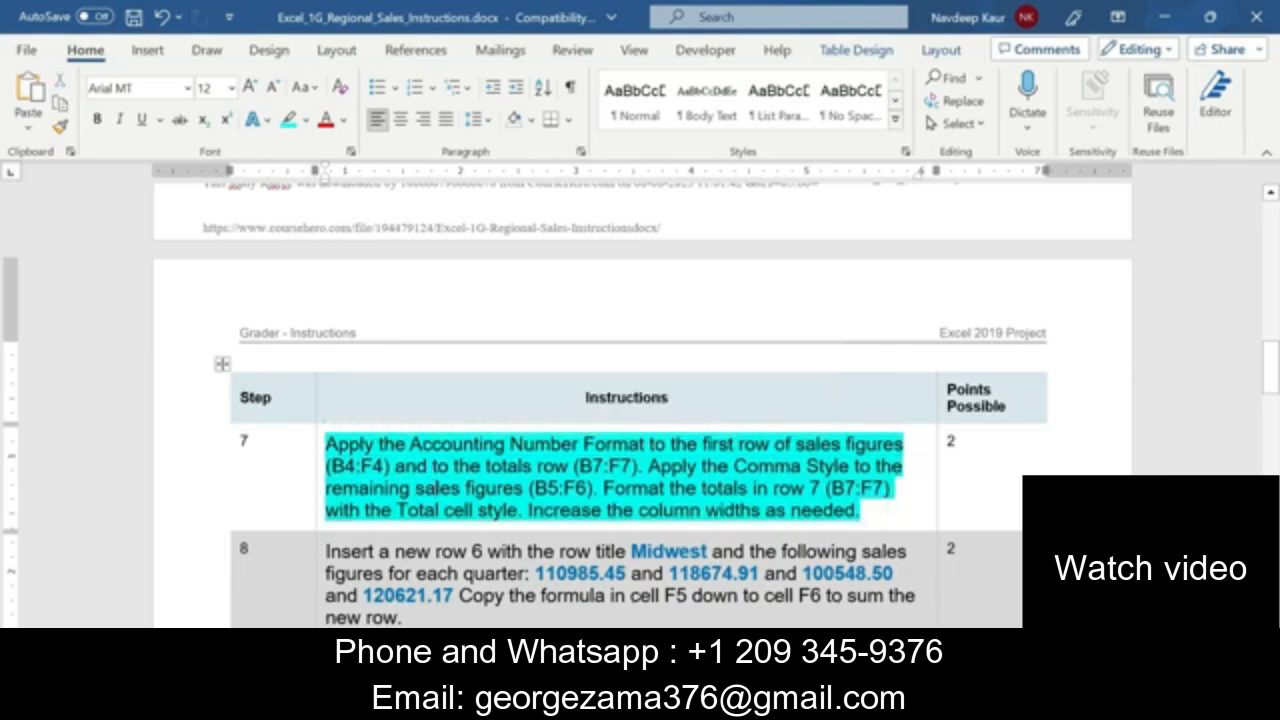
left_click_drag(326, 444, 860, 510)
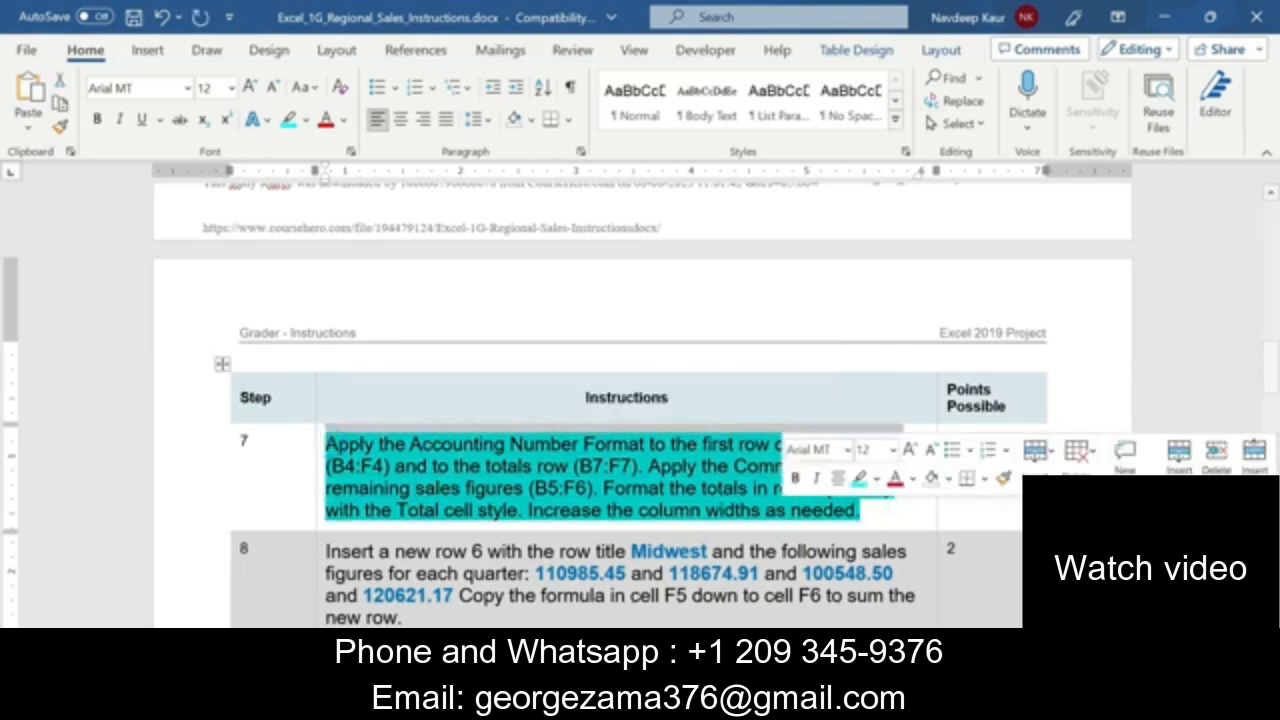
left_click(858, 478)
- Apply the turquoise text highlight to the whole step 8 instruction
scroll(857, 477, "down", 1)
left_click_drag(435, 511, 327, 441)
left_click(404, 417)
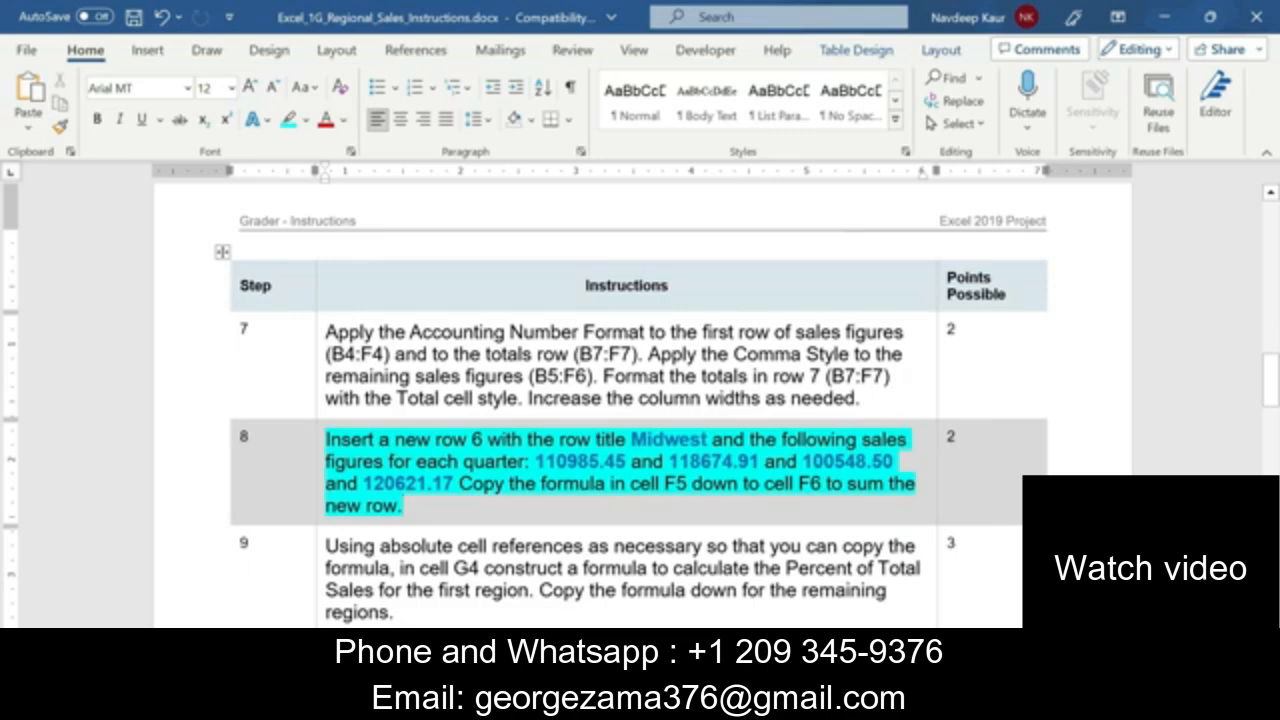
- Switch to Excel and insert a new blank row 6 above the West row
key("alt+Tab")
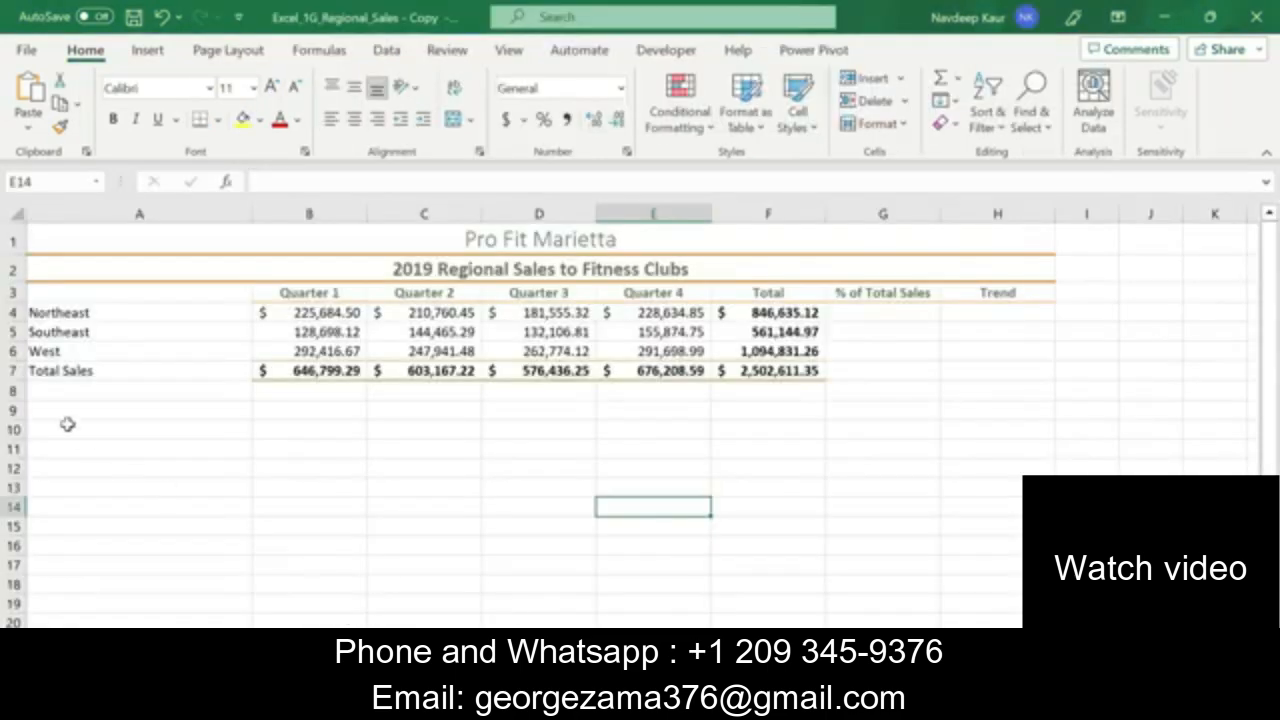
left_click(14, 351)
right_click(14, 351)
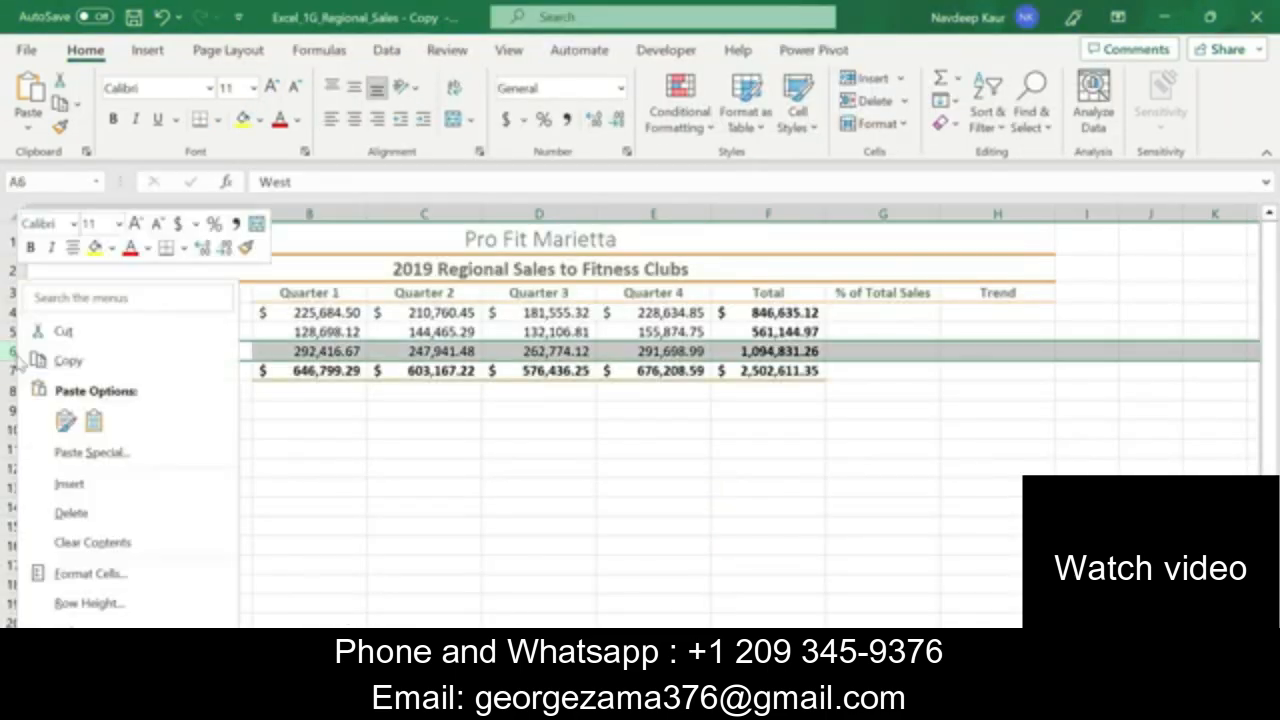
left_click(68, 484)
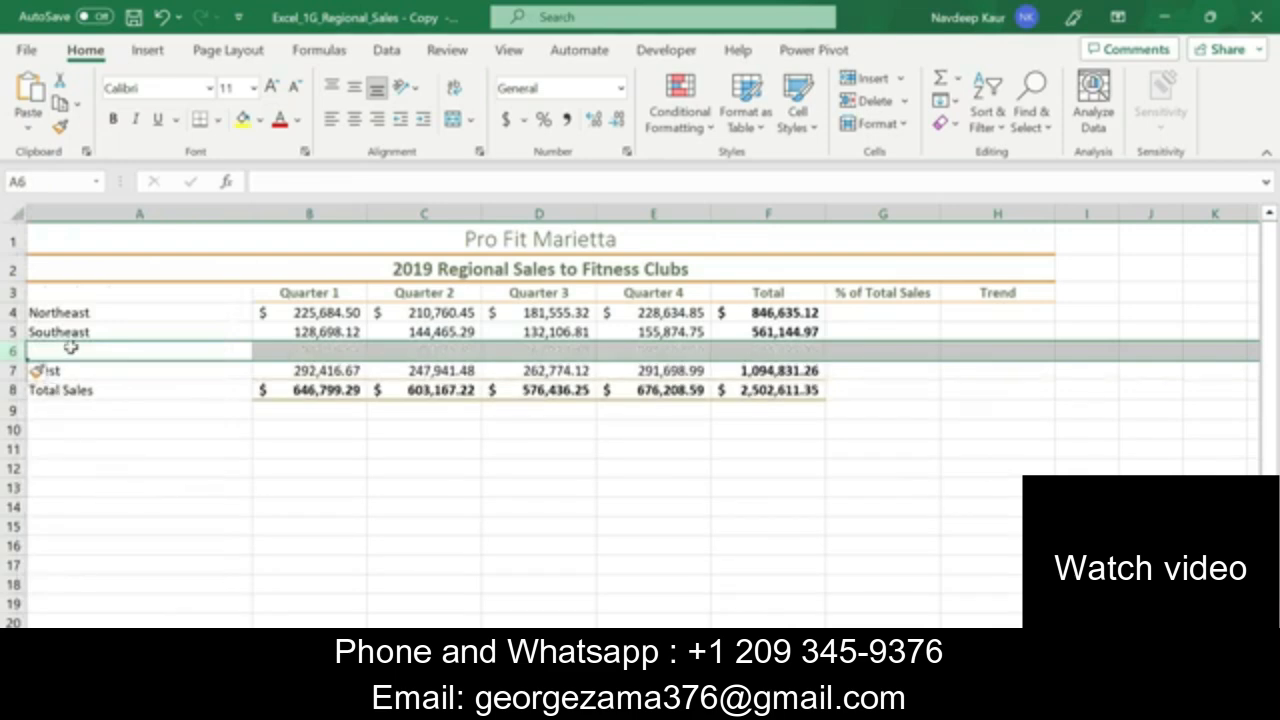
- Check the row title in step 8 in Word, then enter Midwest in cell A6 in Excel
key("alt+Tab")
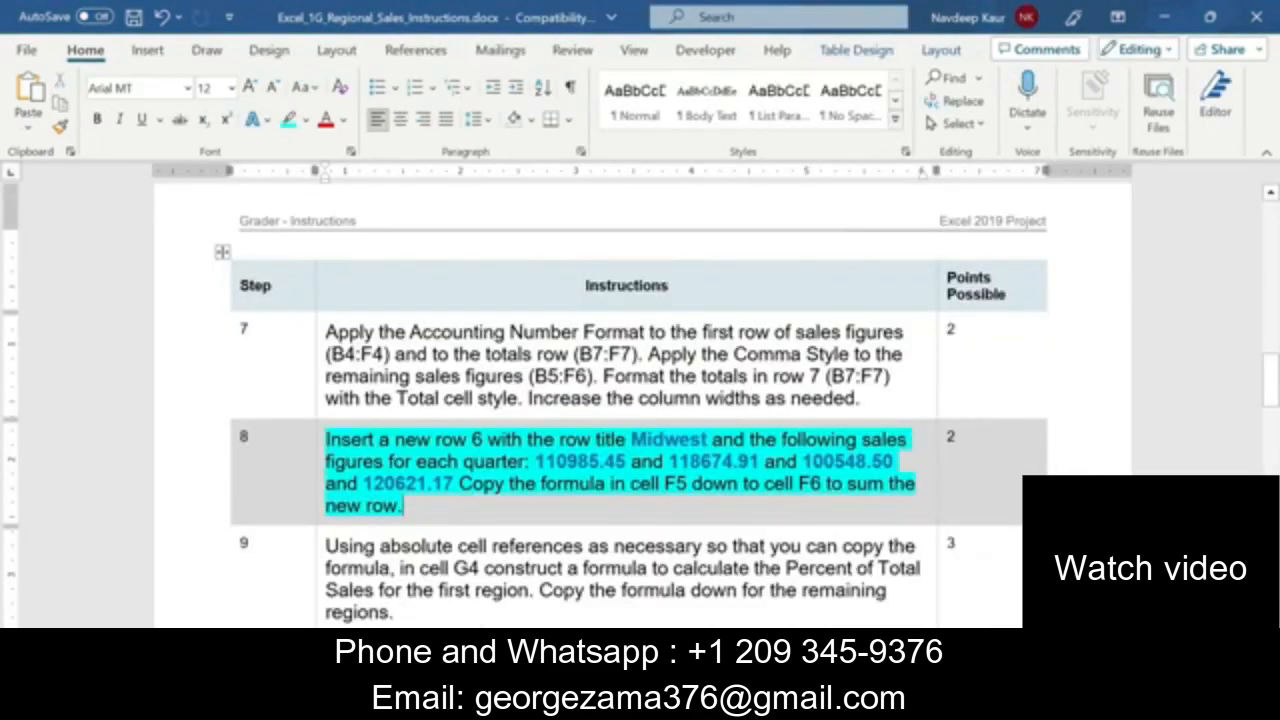
key("alt+Tab")
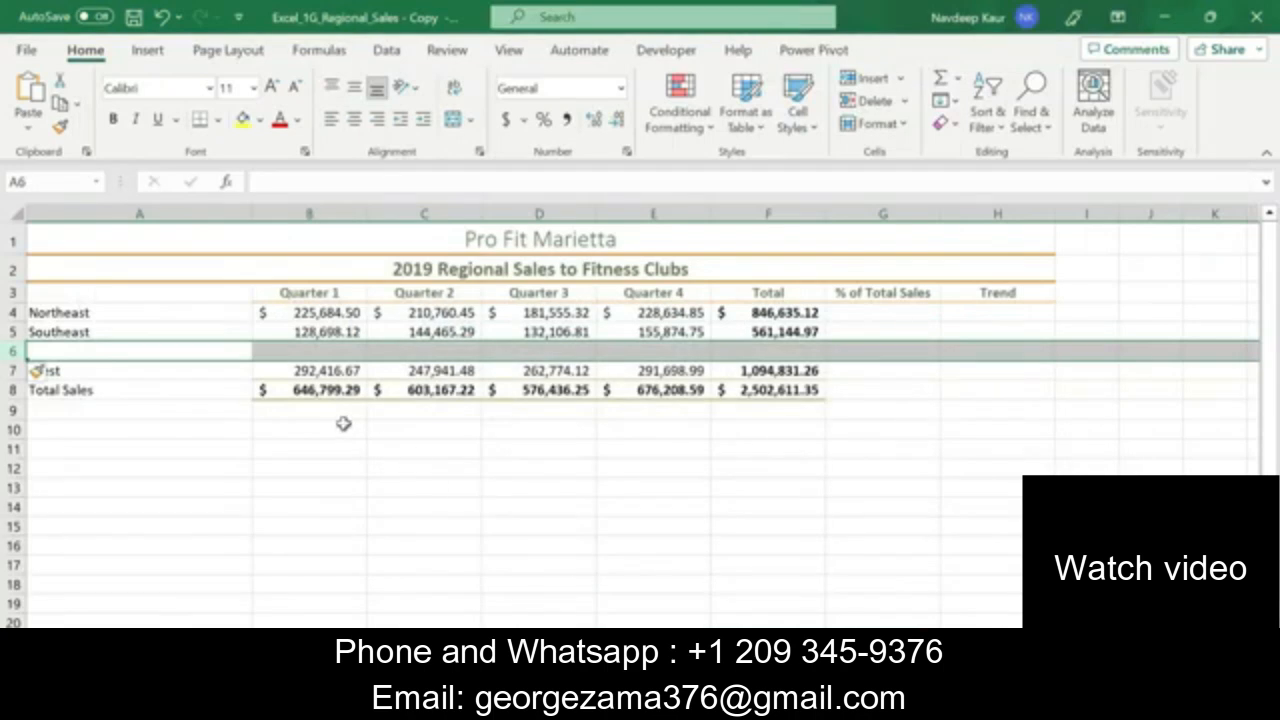
type("Mid")
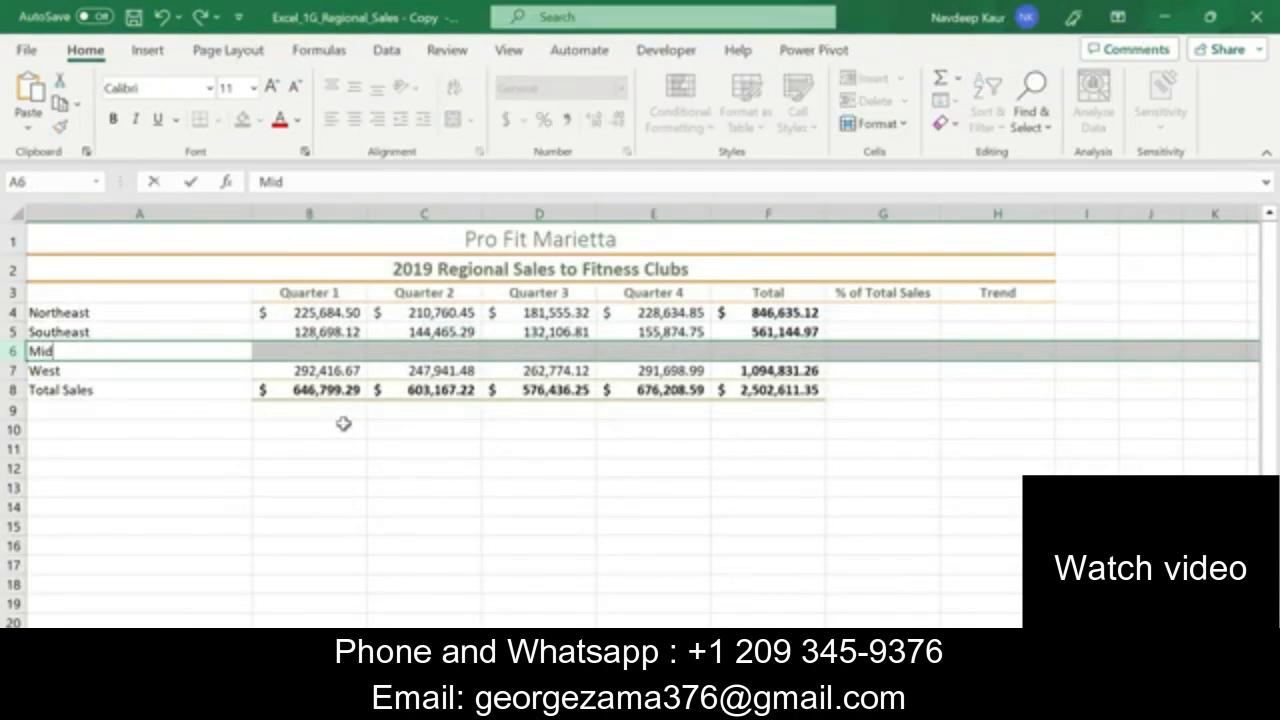
type("west")
key("Tab")
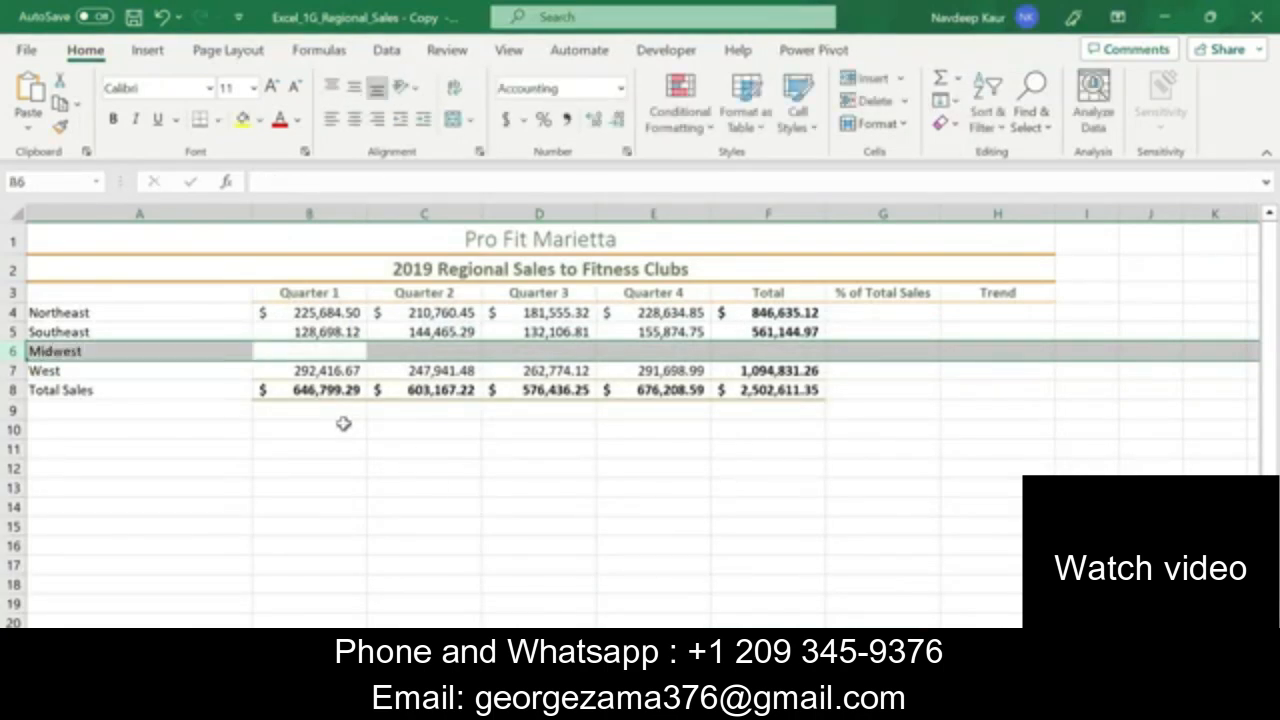
- Review the quarterly figures in step 8 in Word, then copy 110985.45 into cell B6 in Excel as Midwest's Quarter 1 sales
left_click(704, 703)
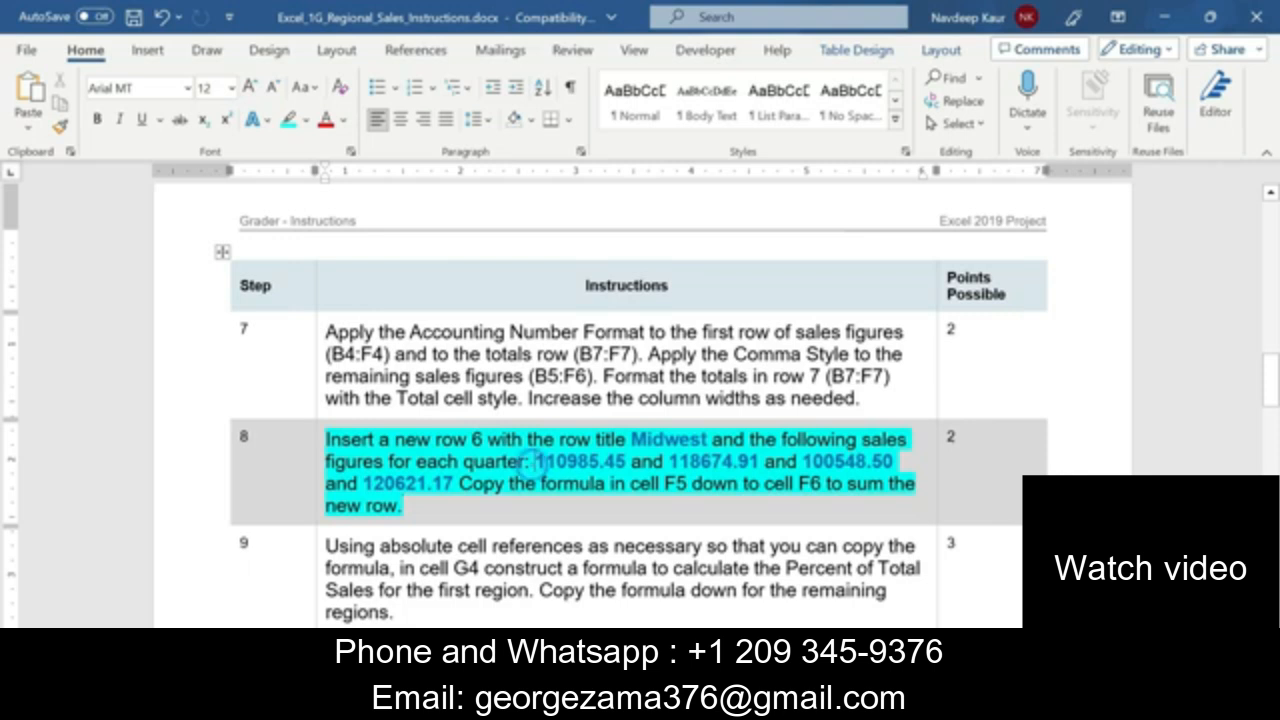
left_click(690, 461)
left_click(819, 460)
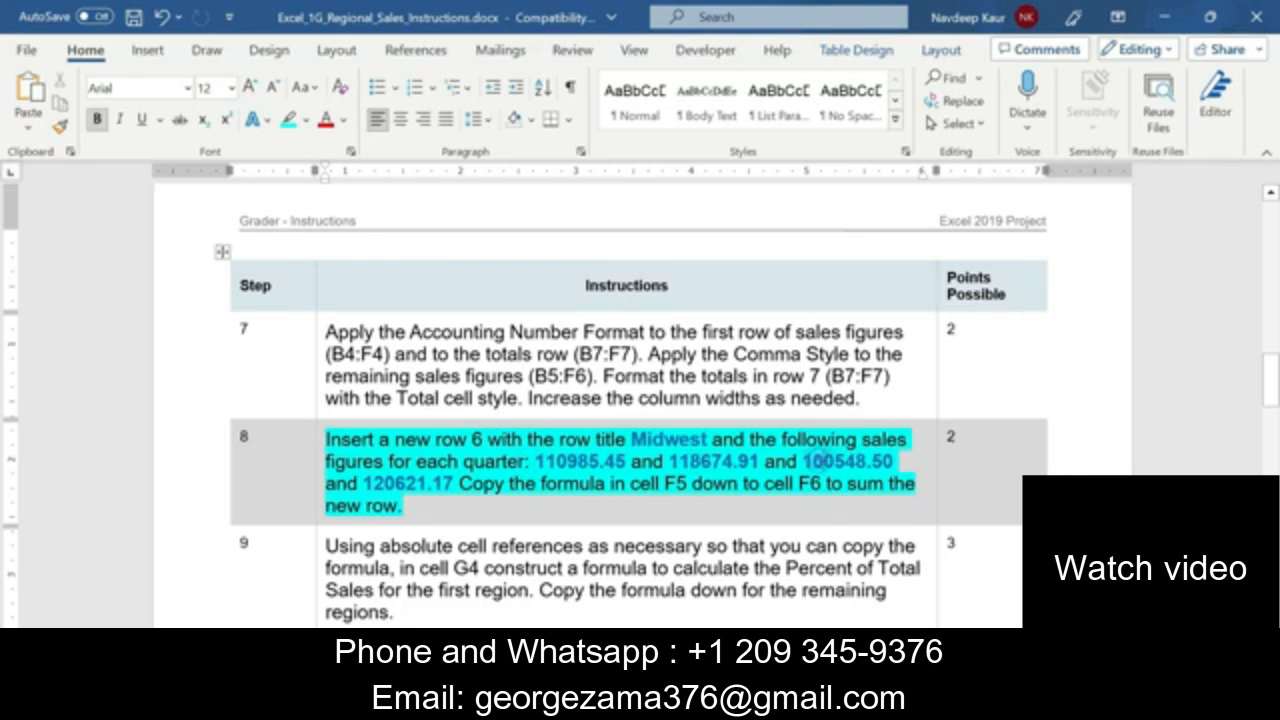
left_click(416, 487)
left_click(686, 494)
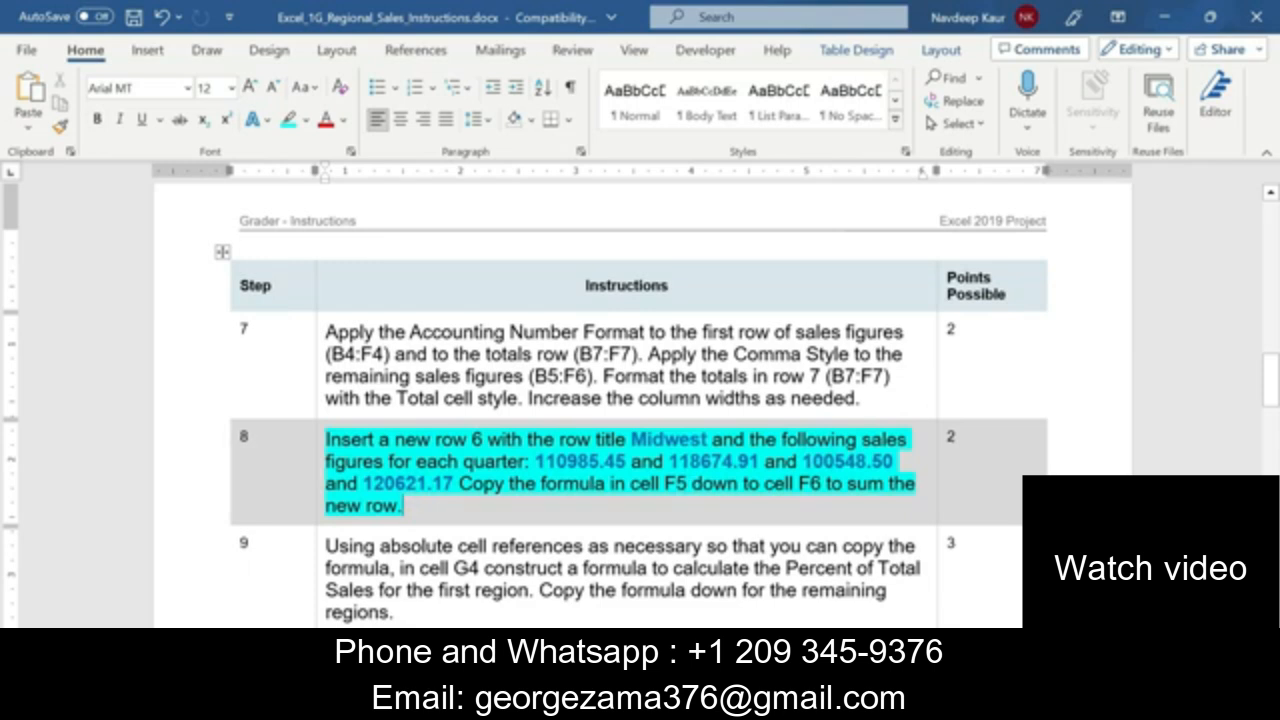
left_click(397, 514)
left_click_drag(536, 461, 625, 461)
key("ctrl+c")
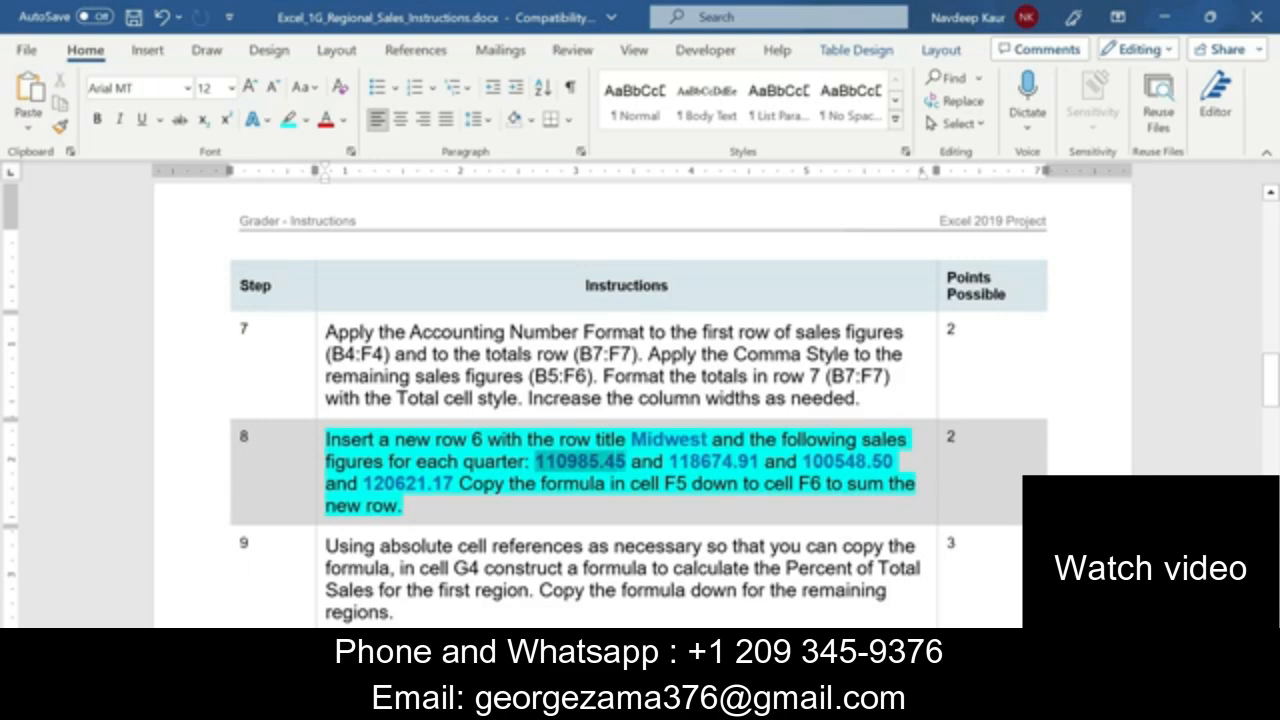
key("alt+Tab")
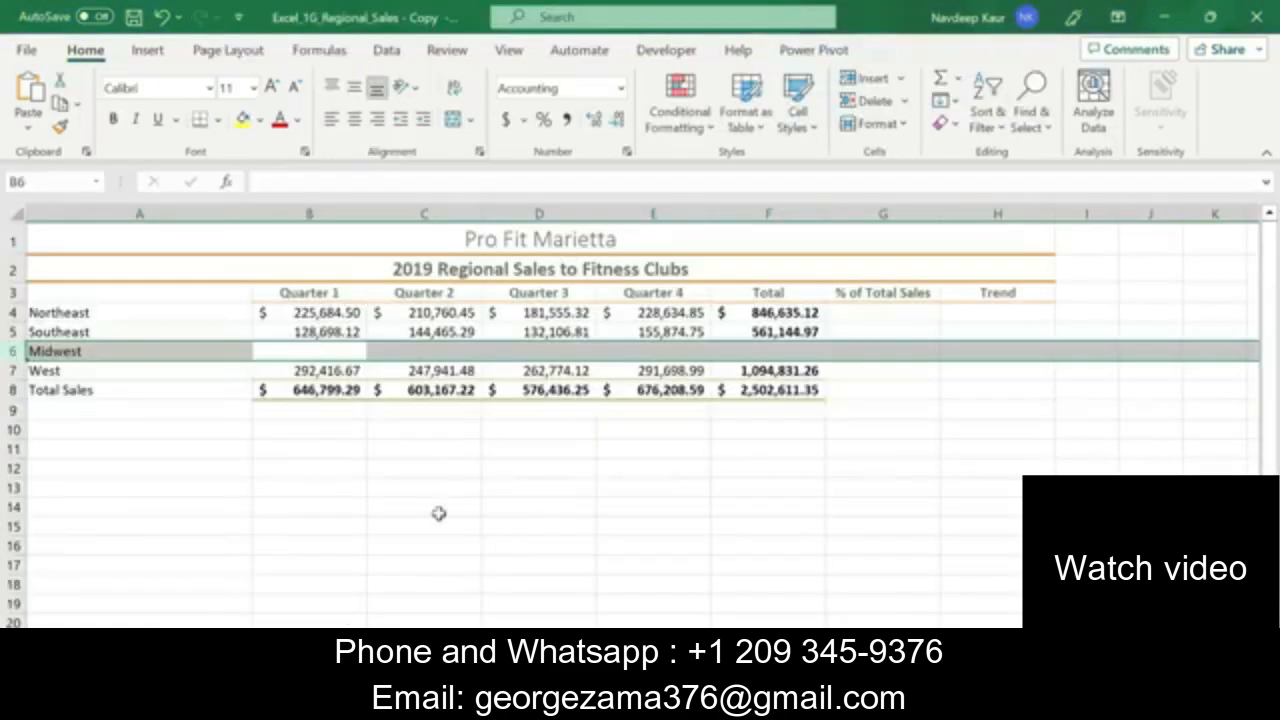
left_click(288, 348)
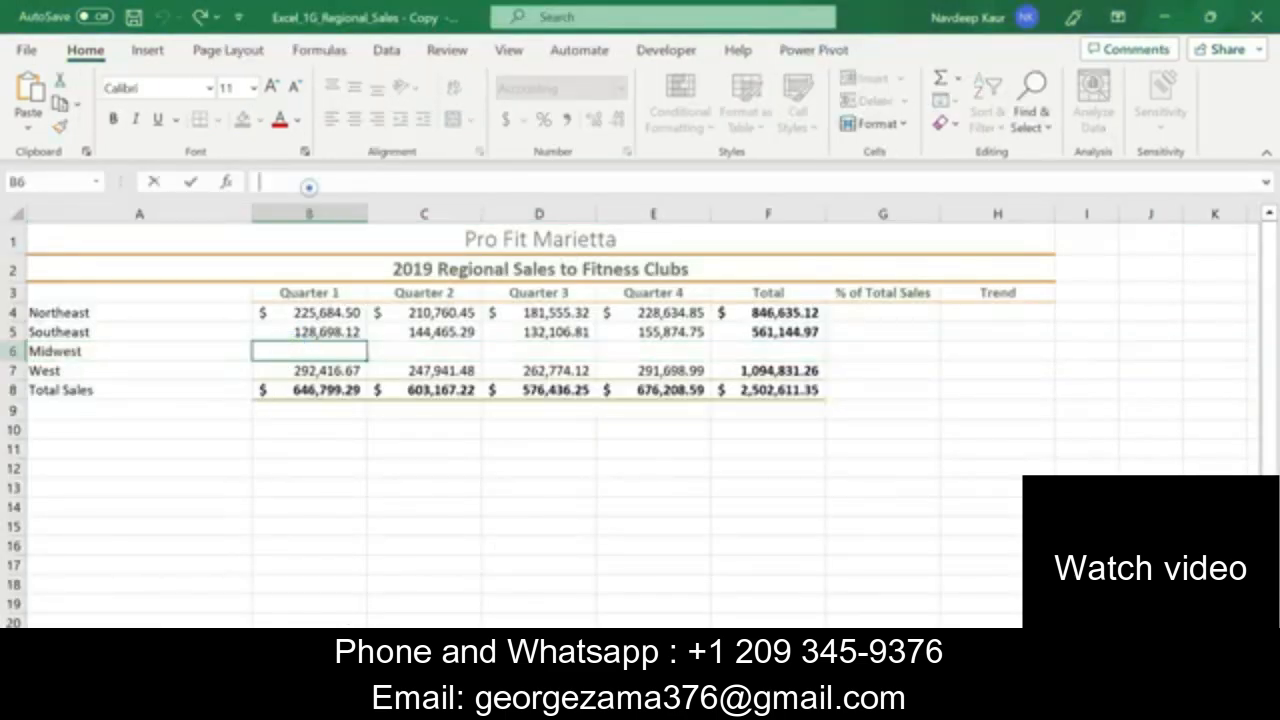
key("ctrl+v")
key("Return")
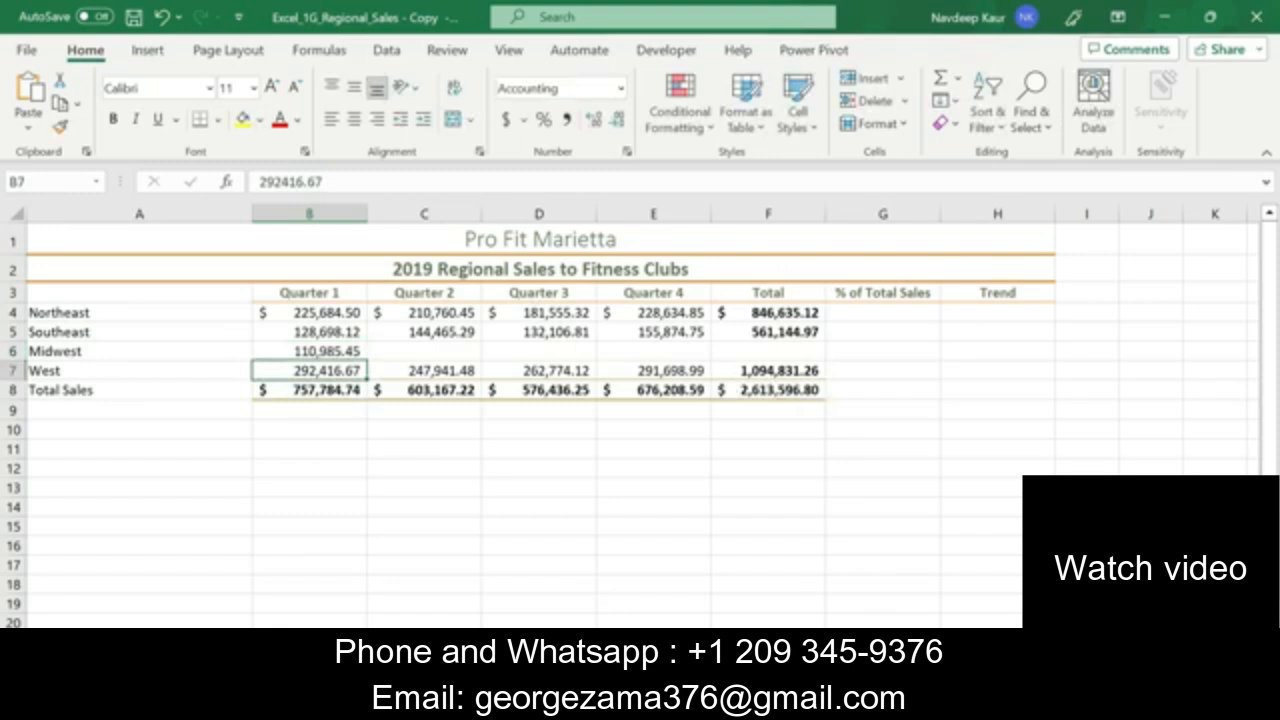
- Copy the Quarter 2 figure 118674.91 from step 8 in Word into cell C6 in Excel
key("alt+Tab")
left_click_drag(671, 460, 763, 462)
key("ctrl+c")
key("alt+Tab")
double_click(437, 348)
key("ctrl+v")
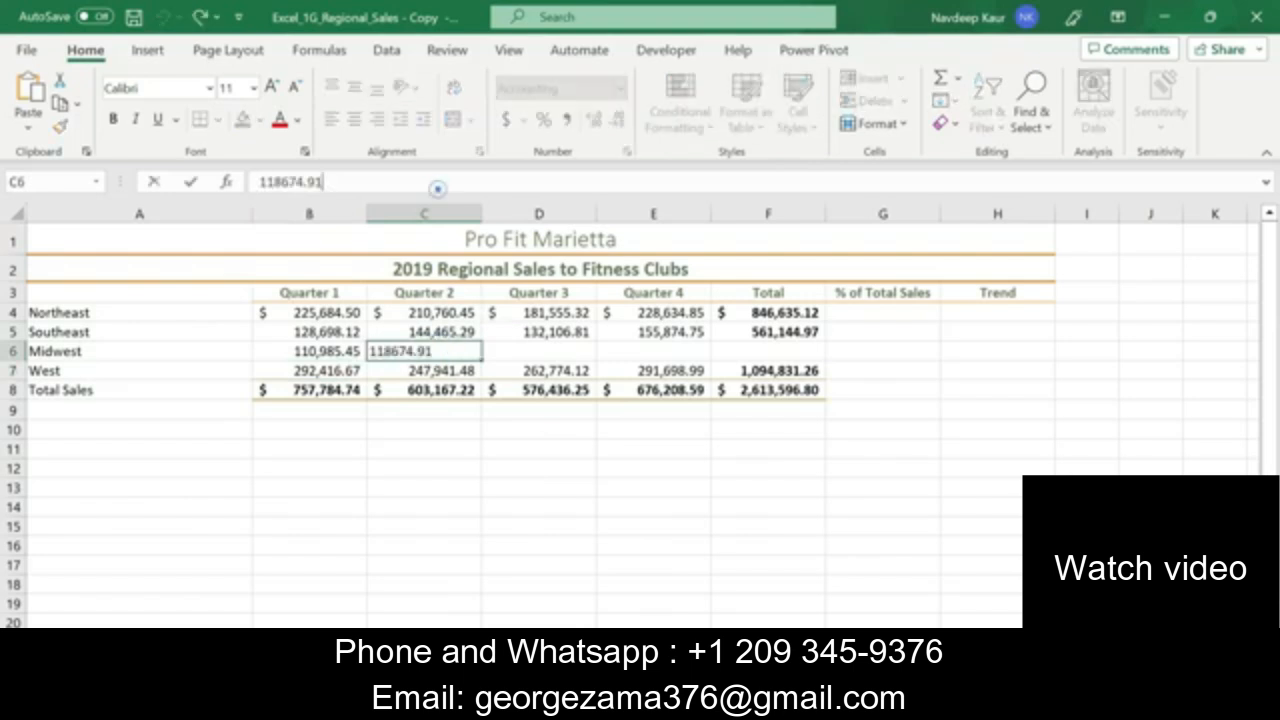
key("Return")
- Copy the Quarter 3 figure 100548.50 from step 8 in Word into cell D6 in Excel
key("alt+Tab")
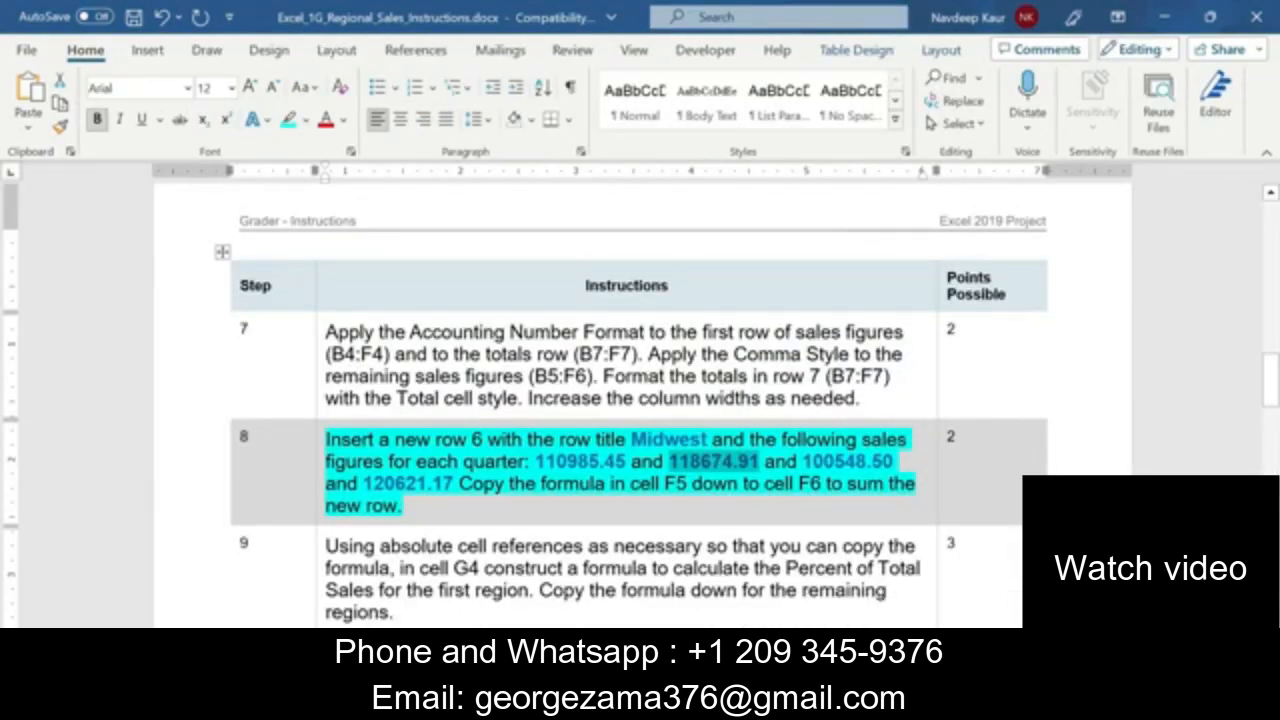
left_click_drag(803, 462, 894, 462)
key("ctrl+c")
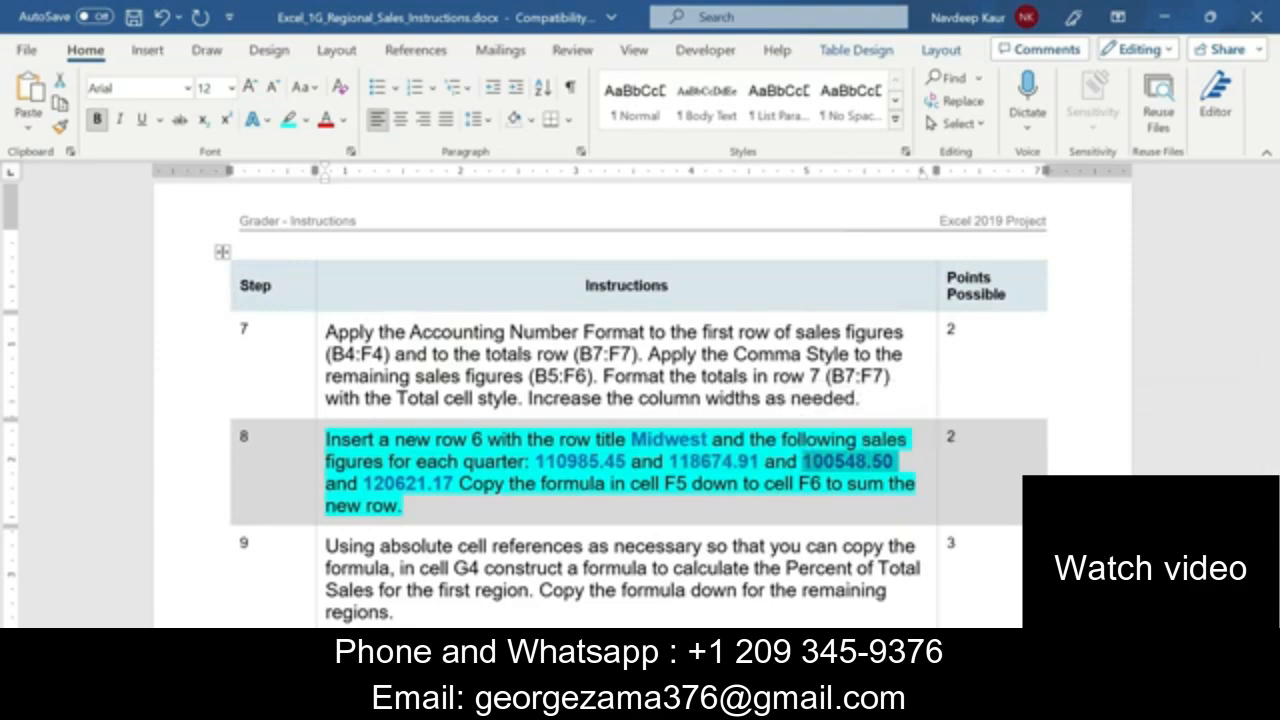
key("alt+Tab")
double_click(515, 350)
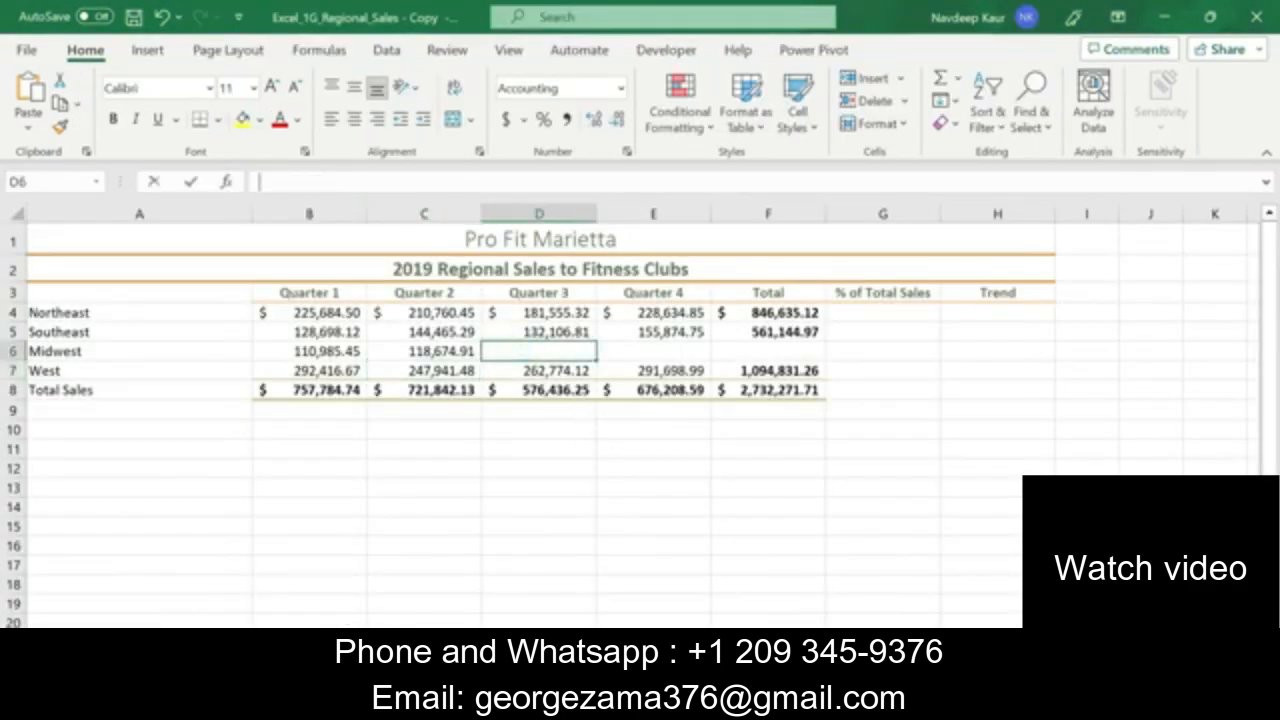
key("ctrl+v")
key("Return")
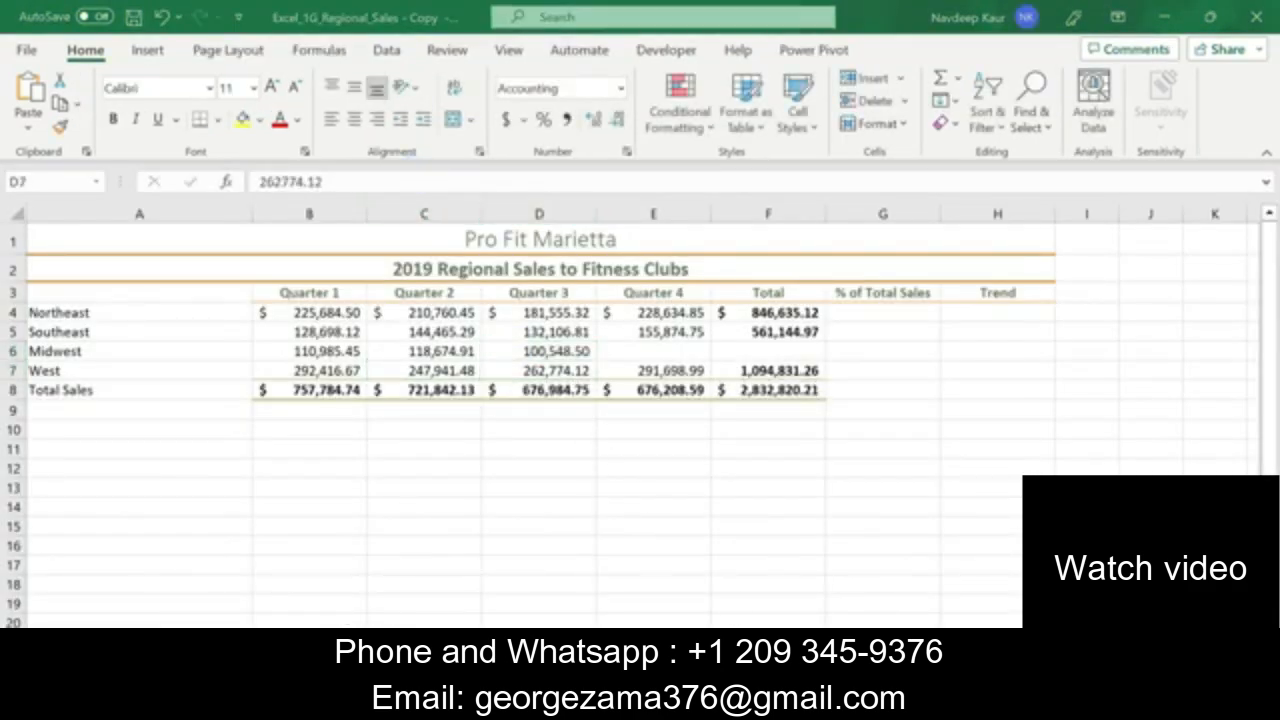
- Copy the Quarter 4 figure 120621.17 from step 8 in Word into cell E6 in Excel
key("alt+Tab")
left_click_drag(362, 483, 458, 483)
key("alt+Tab")
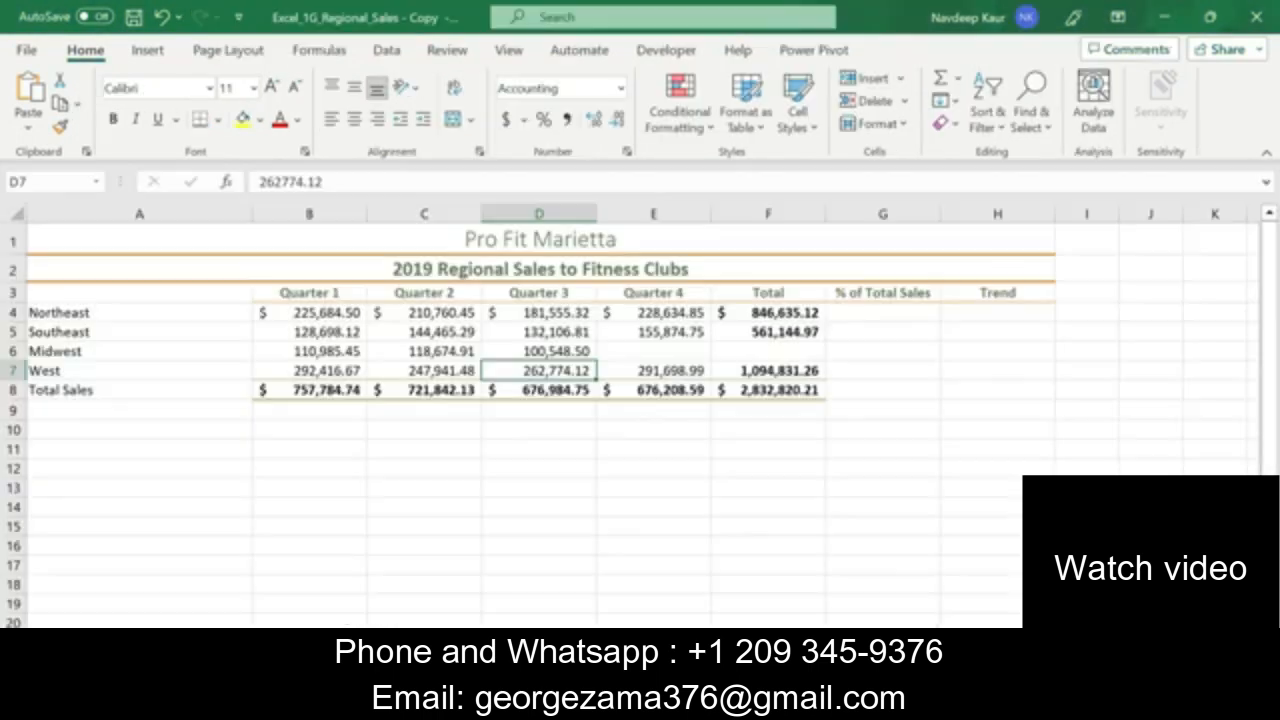
left_click(645, 350)
key("ctrl+v")
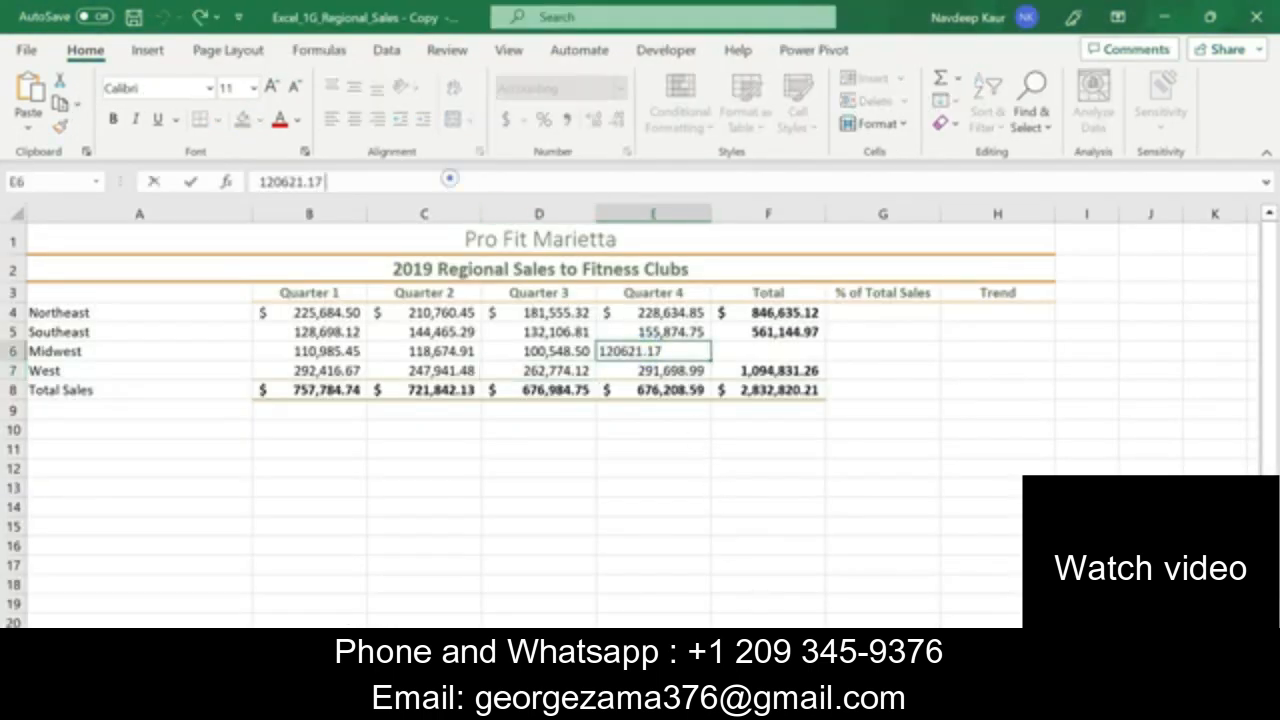
key("Return")
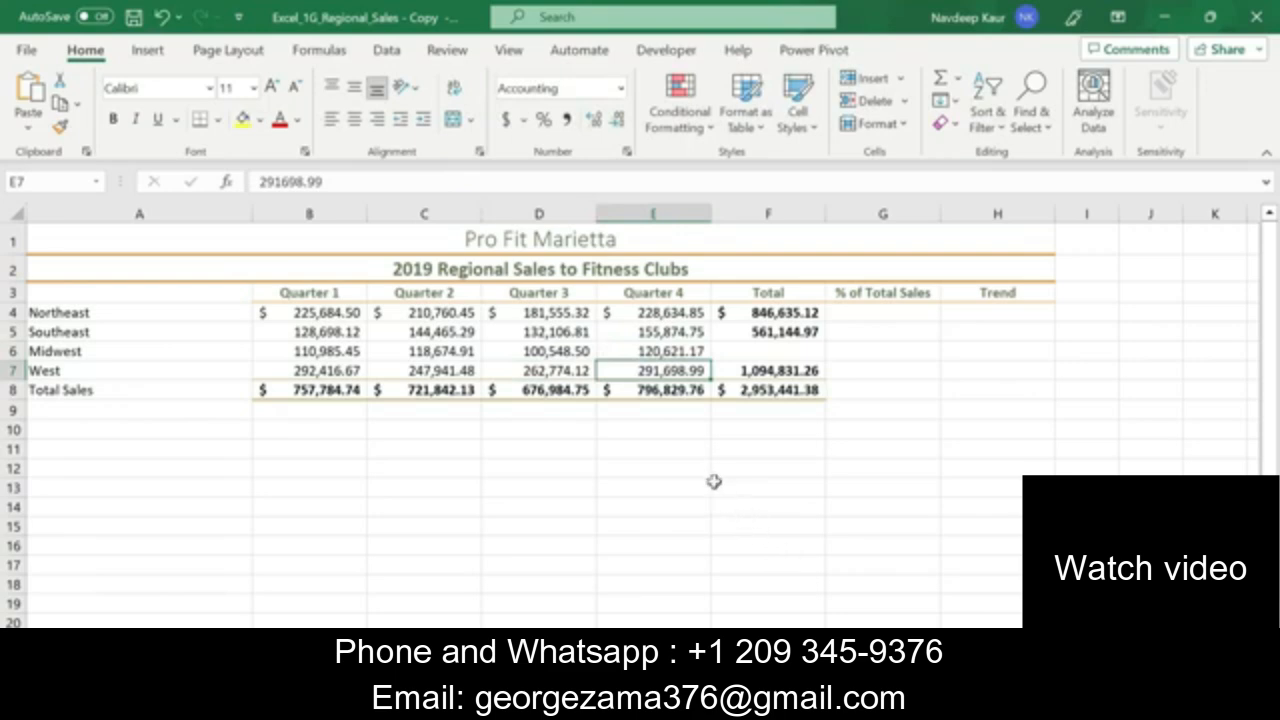
- Check the last part of step 8 in Word, then copy the total formula in F5 down to F6 in Excel
key("alt+Tab")
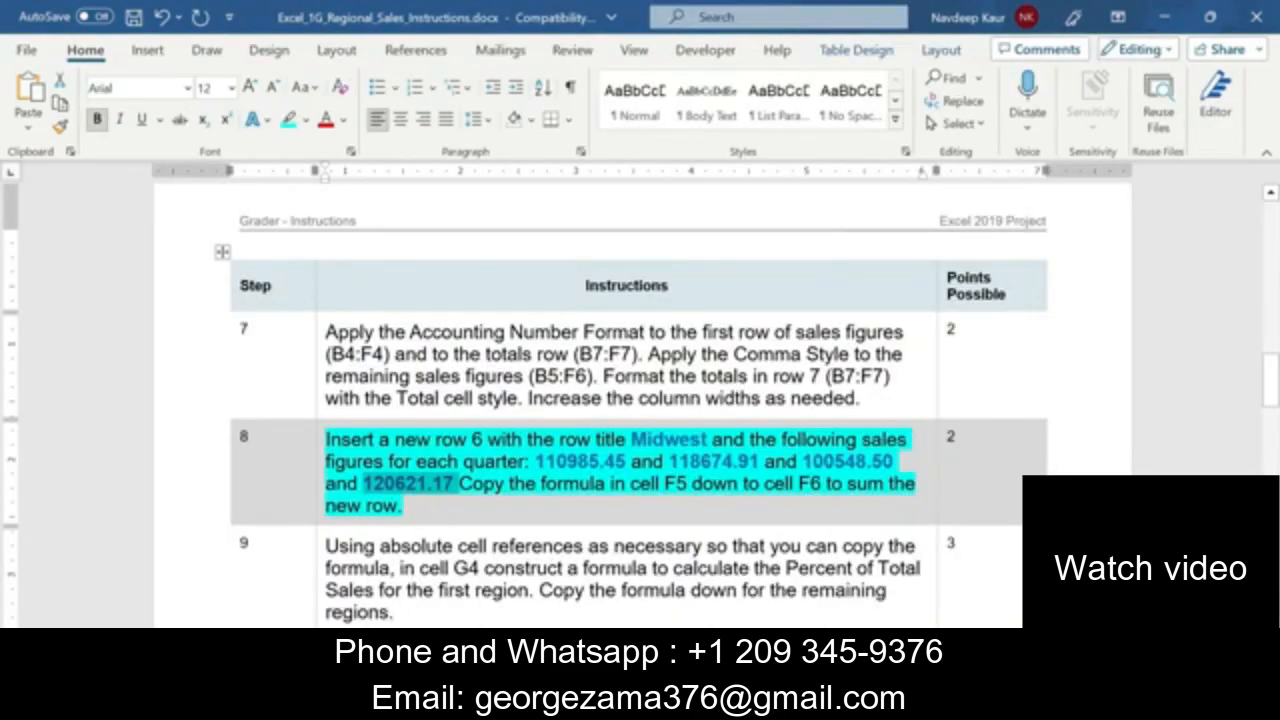
key("alt+Tab")
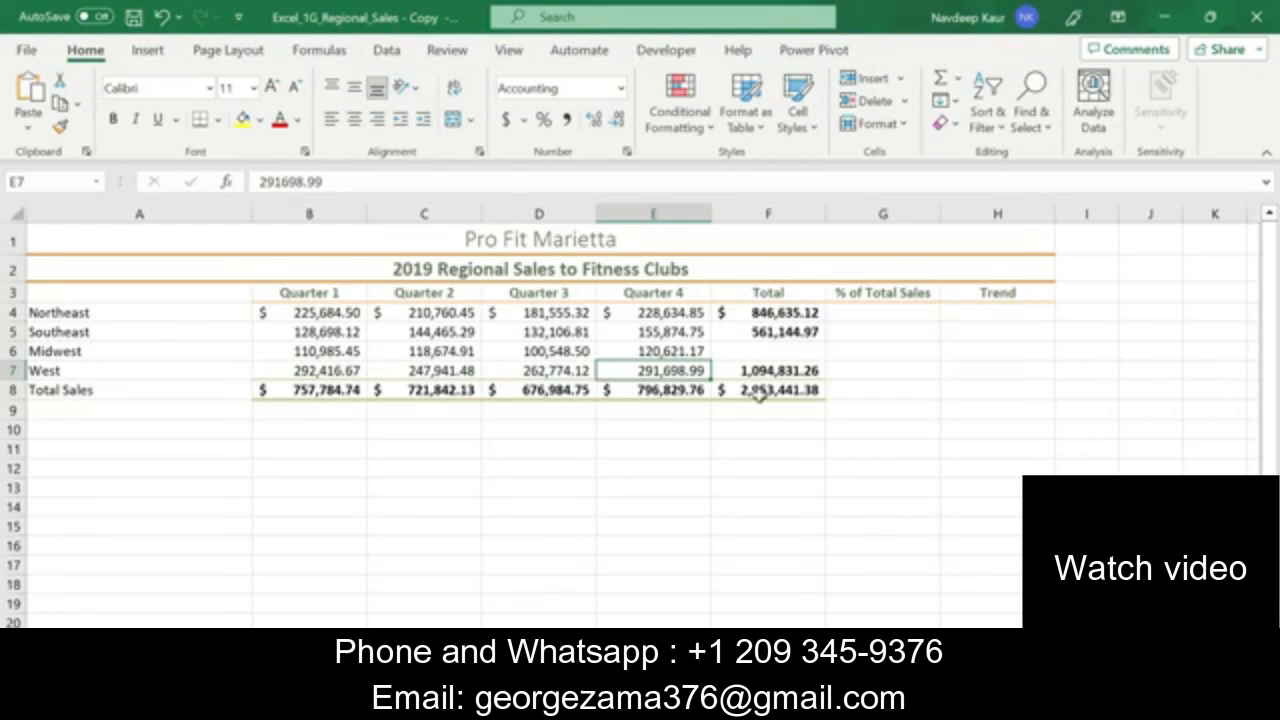
left_click(776, 330)
left_click_drag(825, 341, 818, 356)
left_click(736, 501)
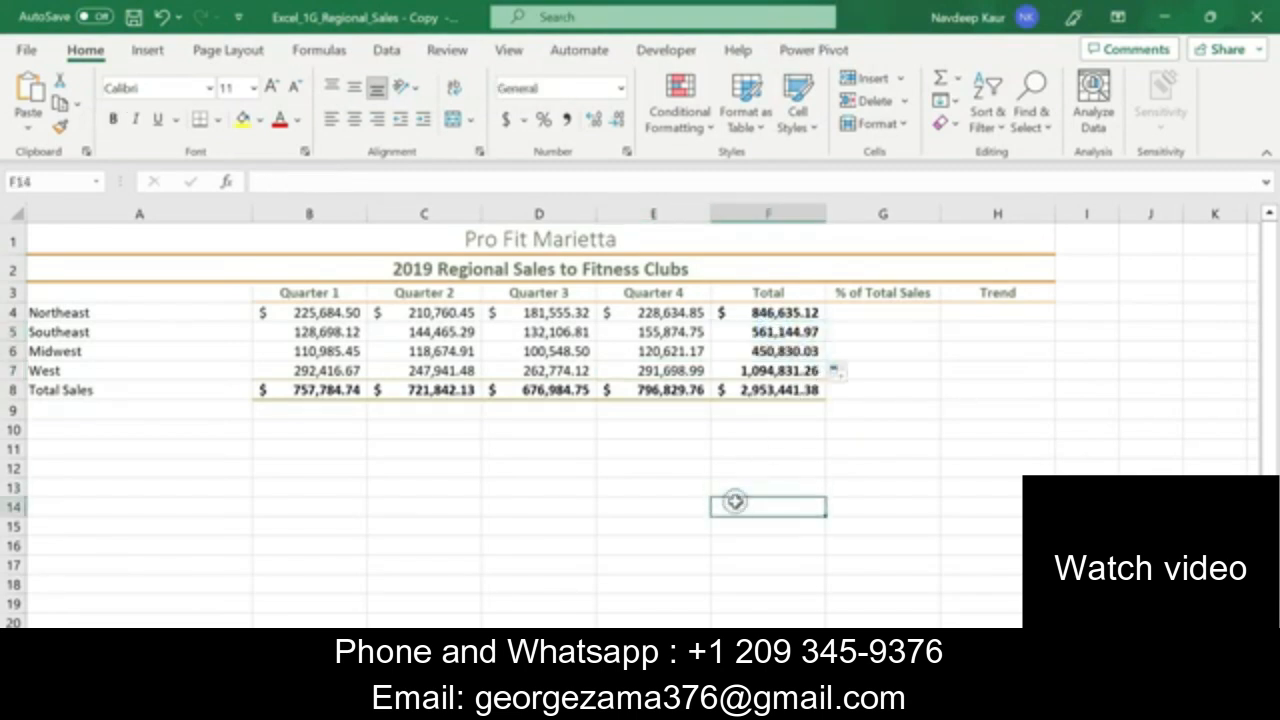
- Switch to the Word instructions and remove the turquoise highlight from the whole step 8 paragraph
key("alt+Tab")
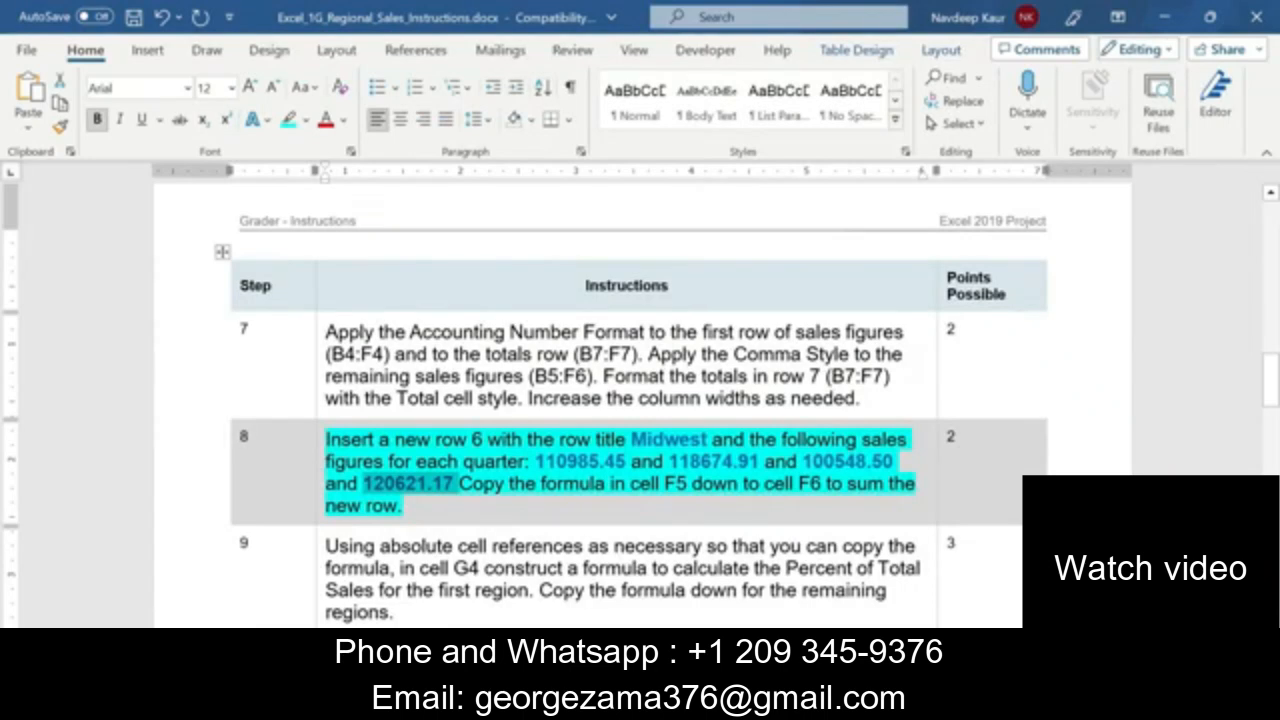
triple_click(600, 484)
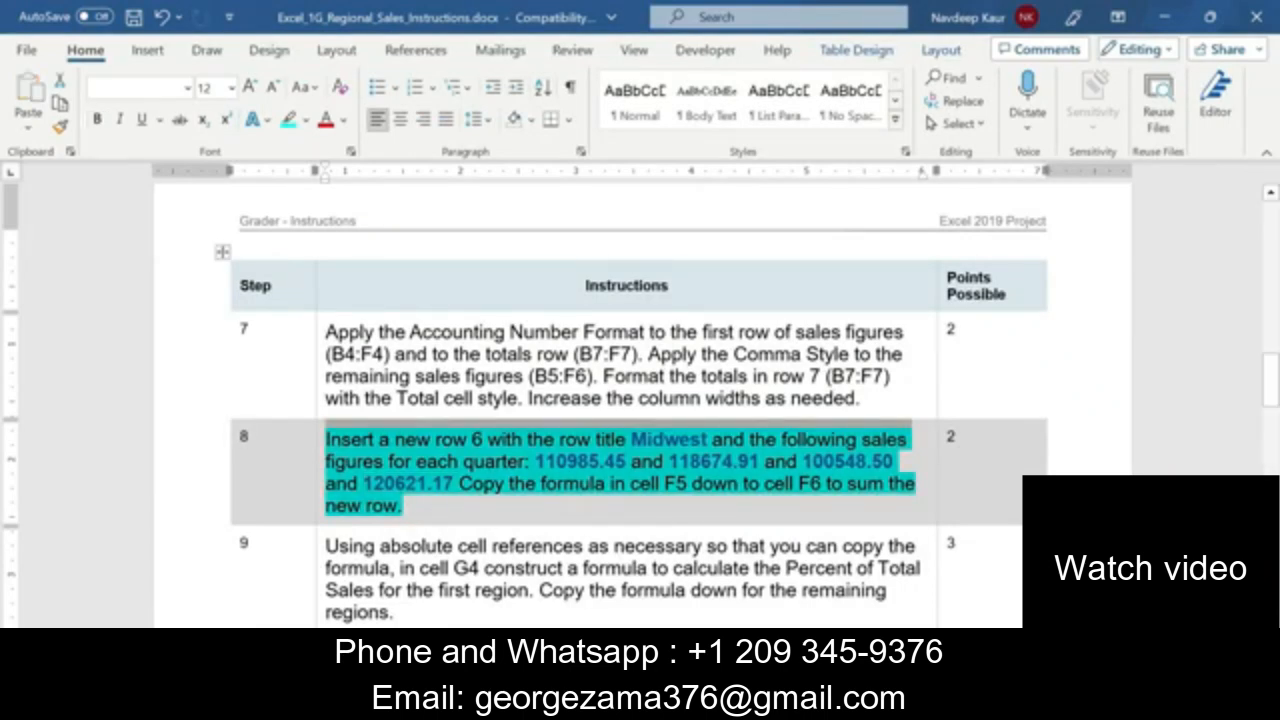
left_click(492, 515)
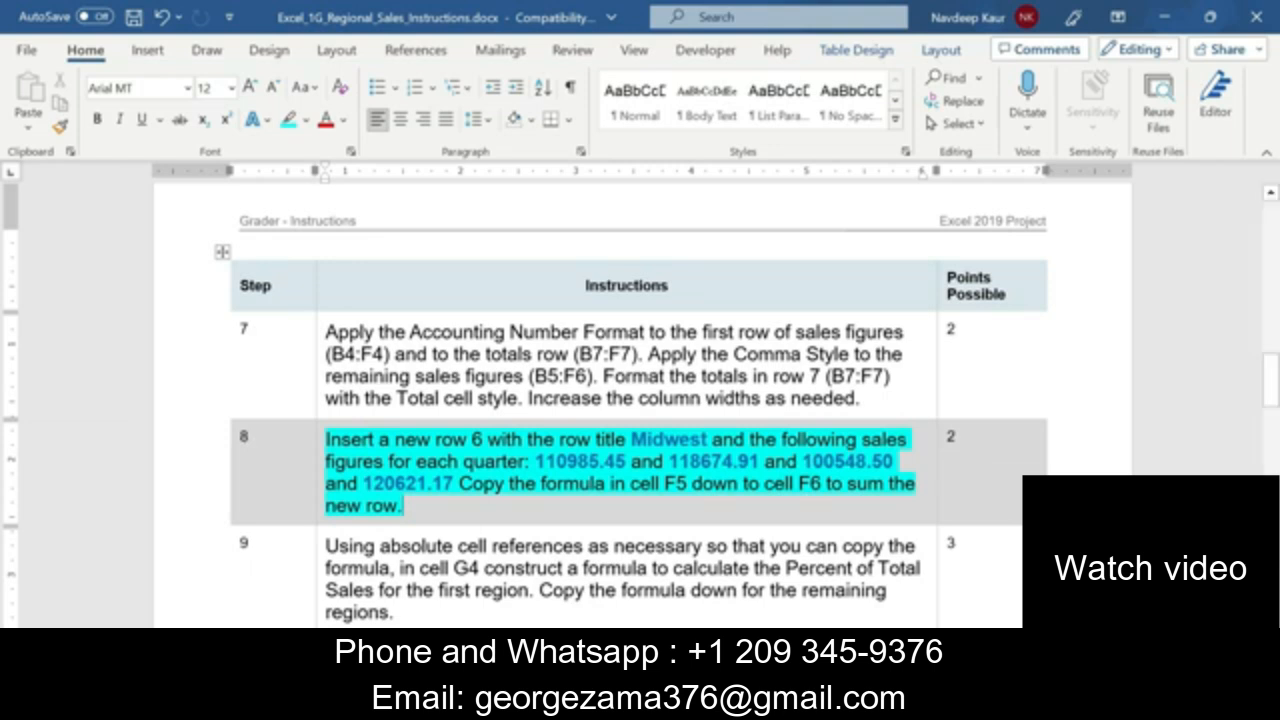
triple_click(423, 506)
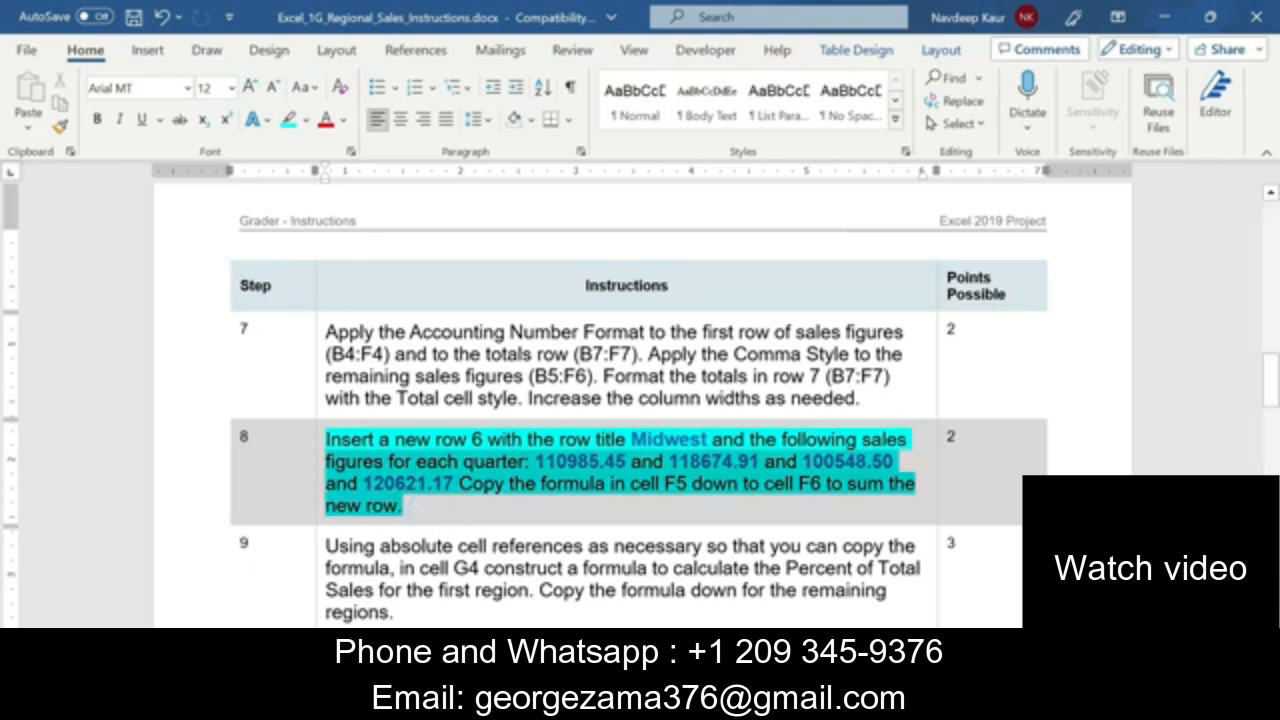
left_click(414, 410)
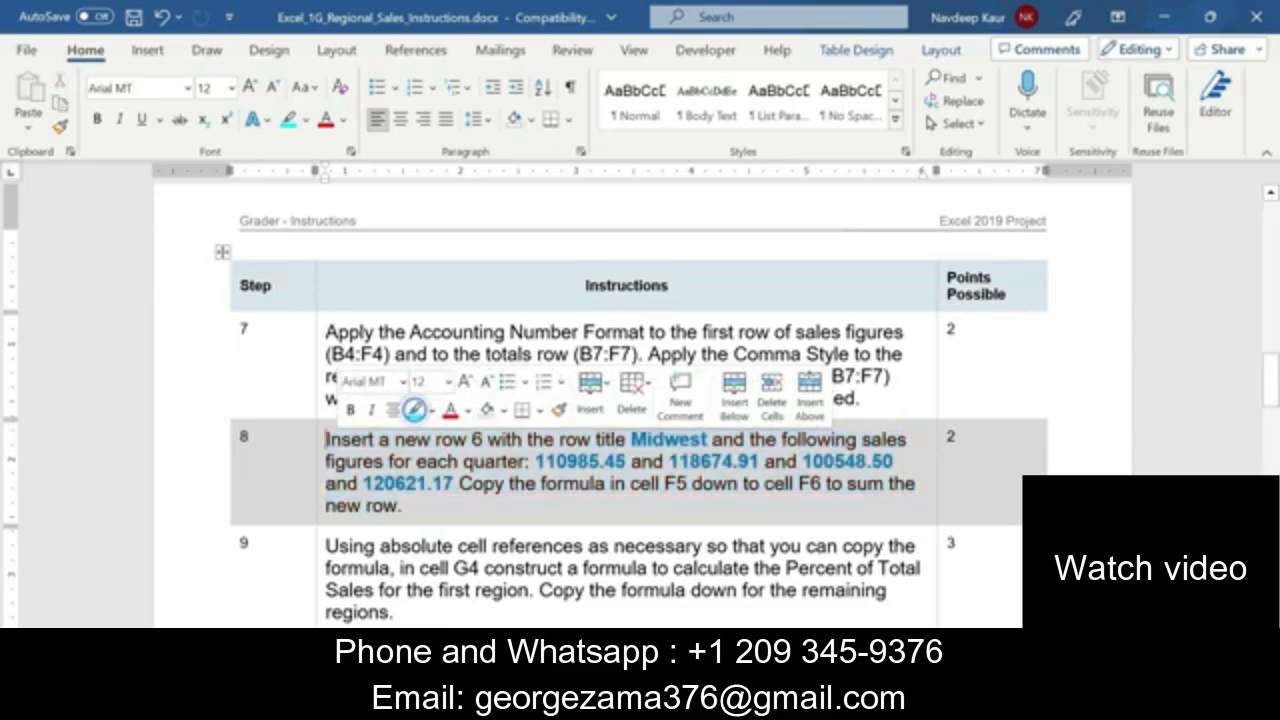
- Look through the remaining Word instructions from step 9 to step 17 and return to step 9
scroll(640, 400, "down", 3)
scroll(640, 400, "down", 2)
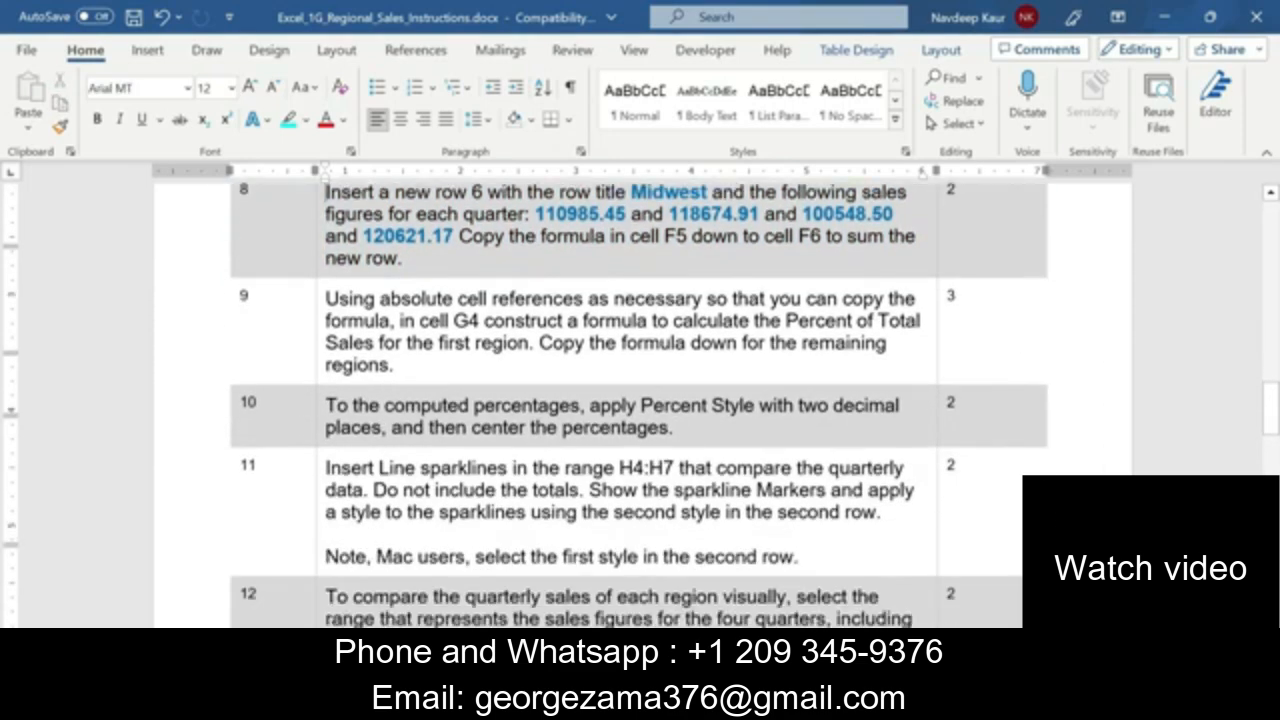
scroll(420, 423, "down", 10)
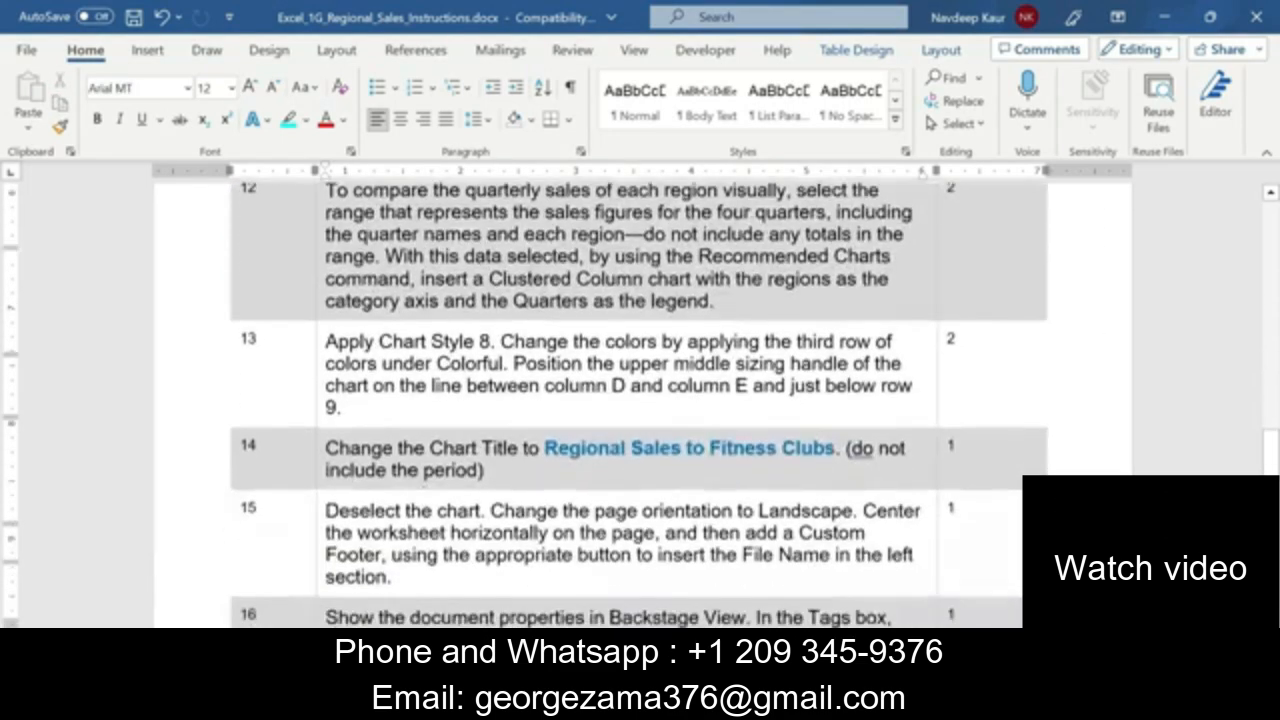
scroll(420, 423, "up", 3)
scroll(420, 423, "down", 5)
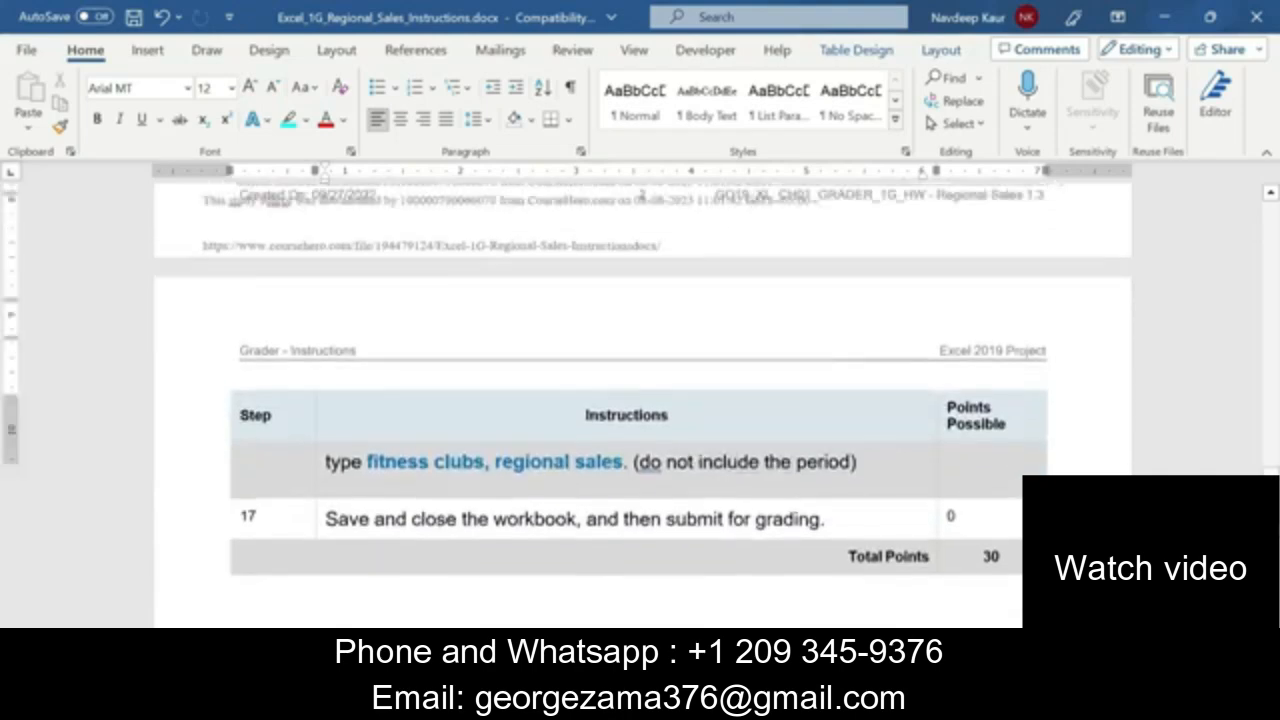
scroll(420, 423, "up", 10)
scroll(640, 400, "up", 1)
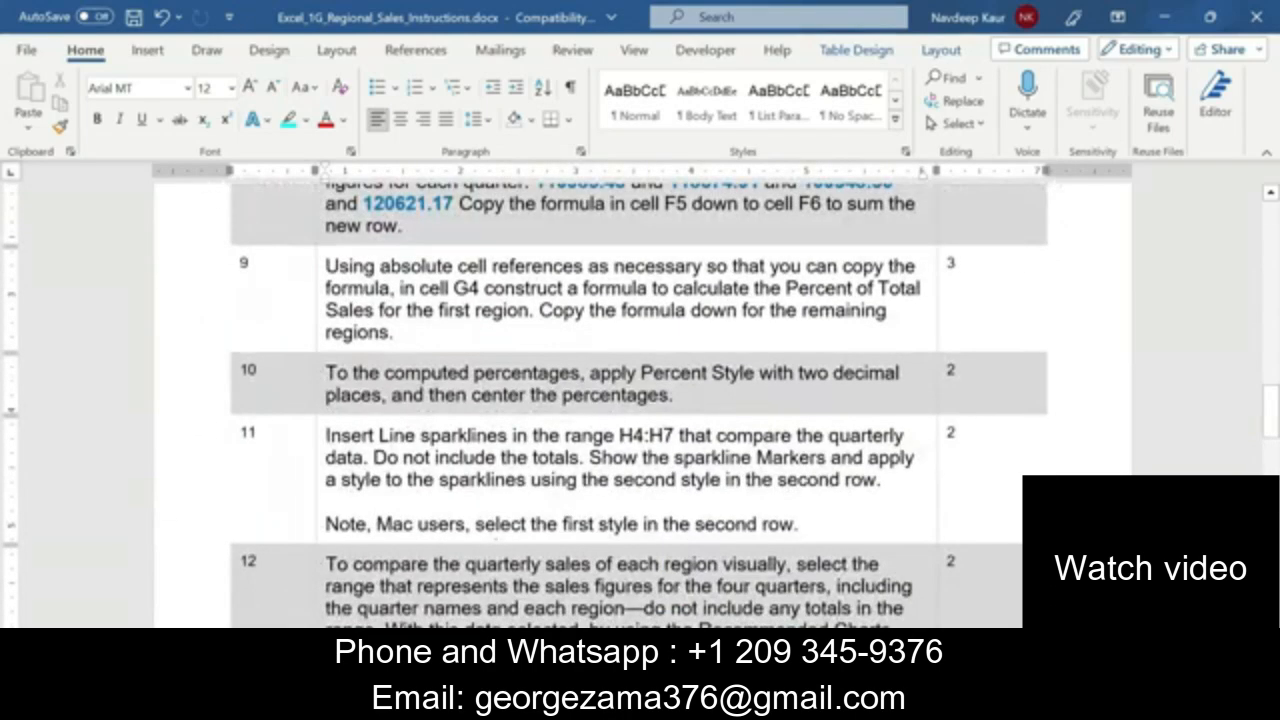
scroll(640, 400, "up", 3)
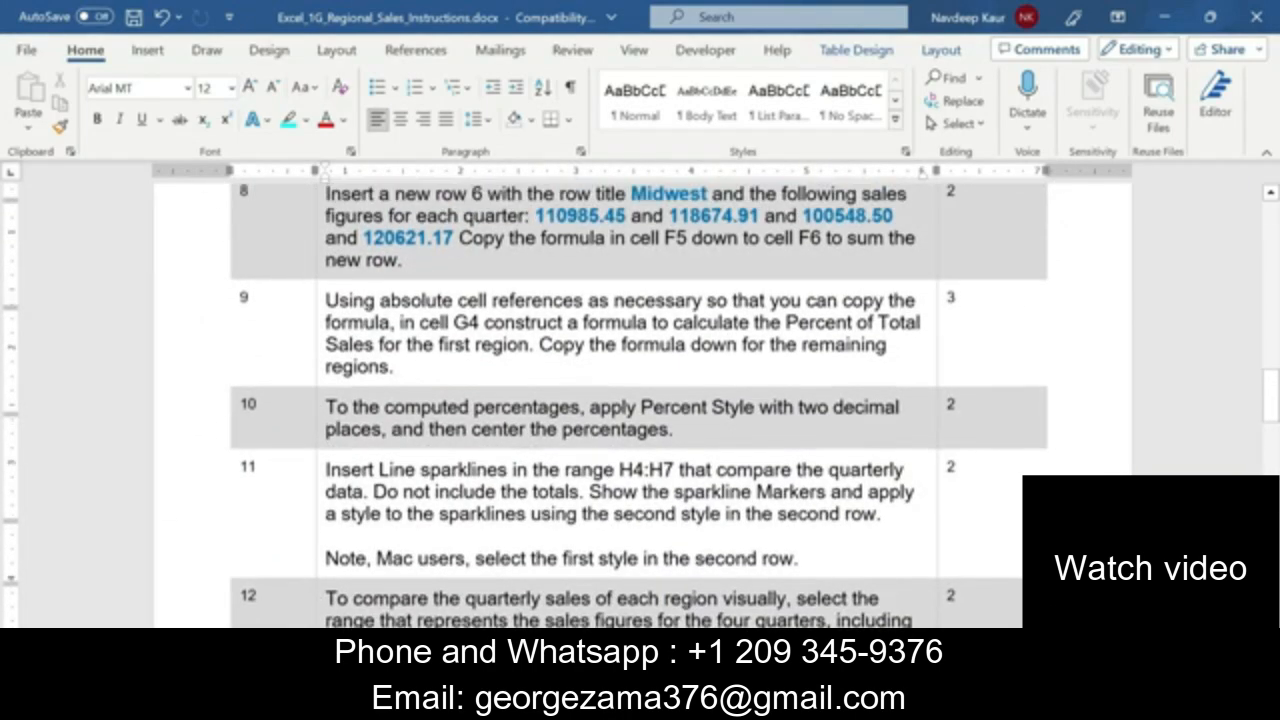
- Switch to the Solution_Excel_1G_Regional_Sales workbook in Excel and examine its finished sales table and chart
key("alt+Tab")
left_click(792, 535)
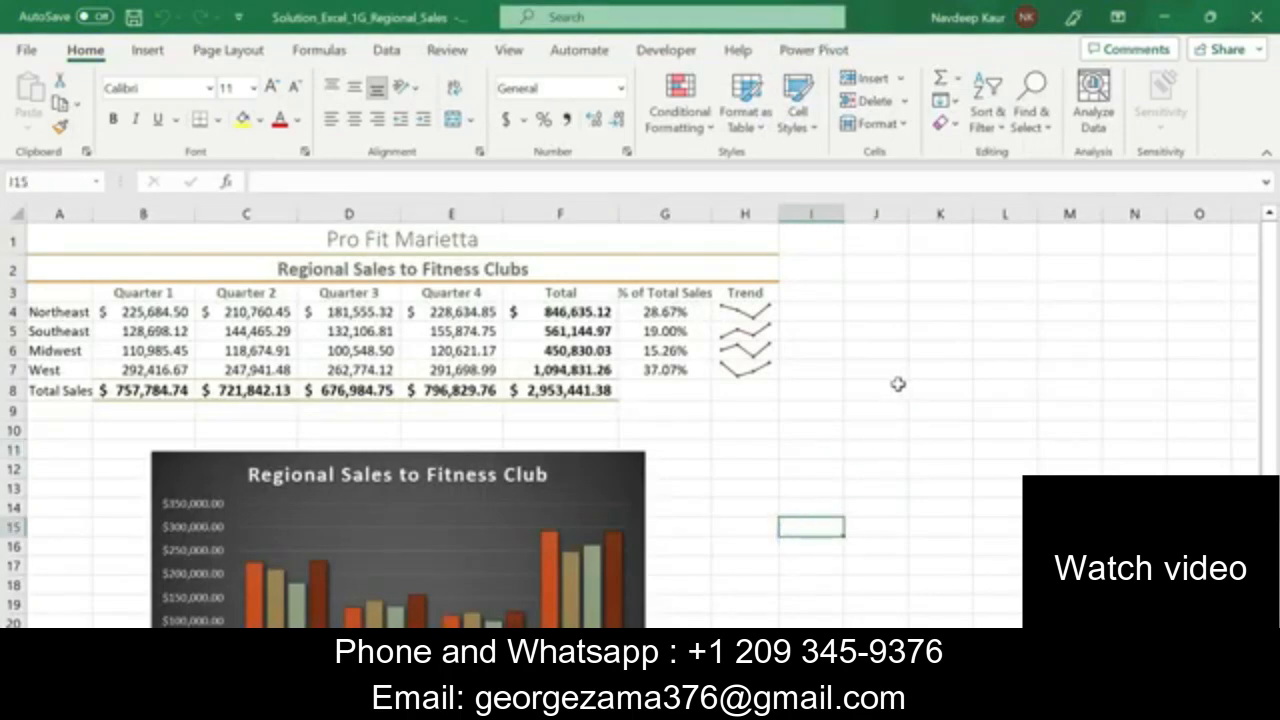
scroll(834, 381, "down", 5)
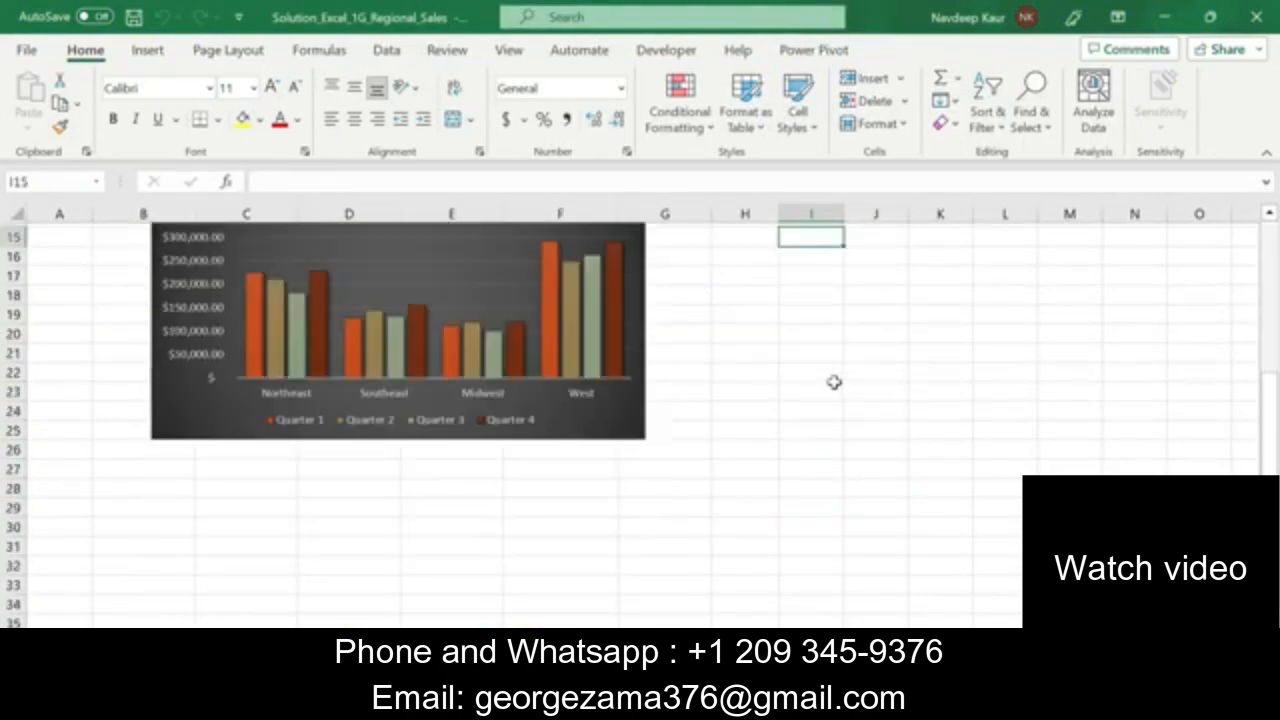